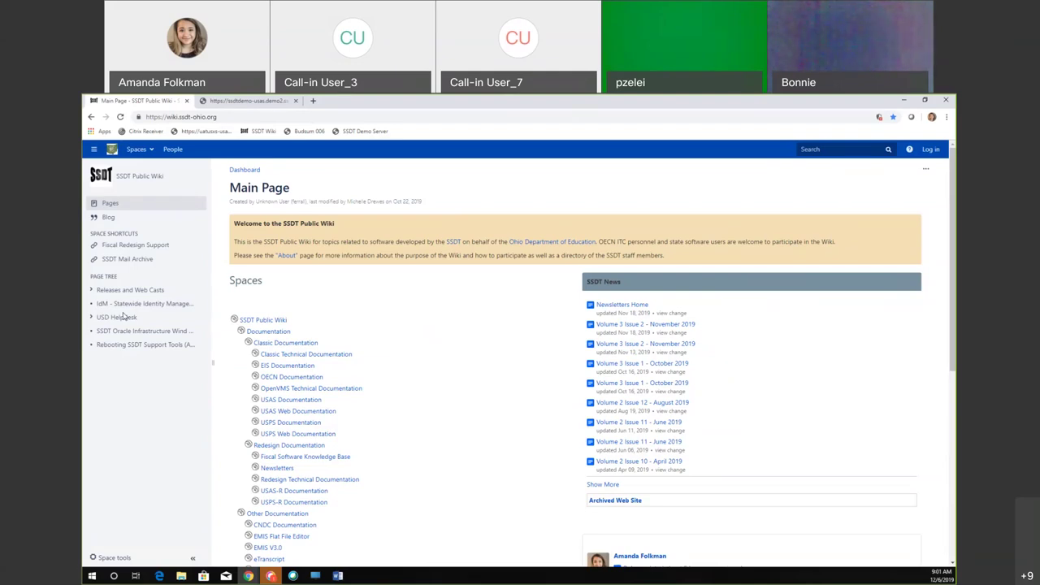
Step: Scroll the wiki Main Page's space tree and open the SSDT Meetings and Trainings space
scroll(515, 394, down, 1)
scroll(514, 394, down, 2)
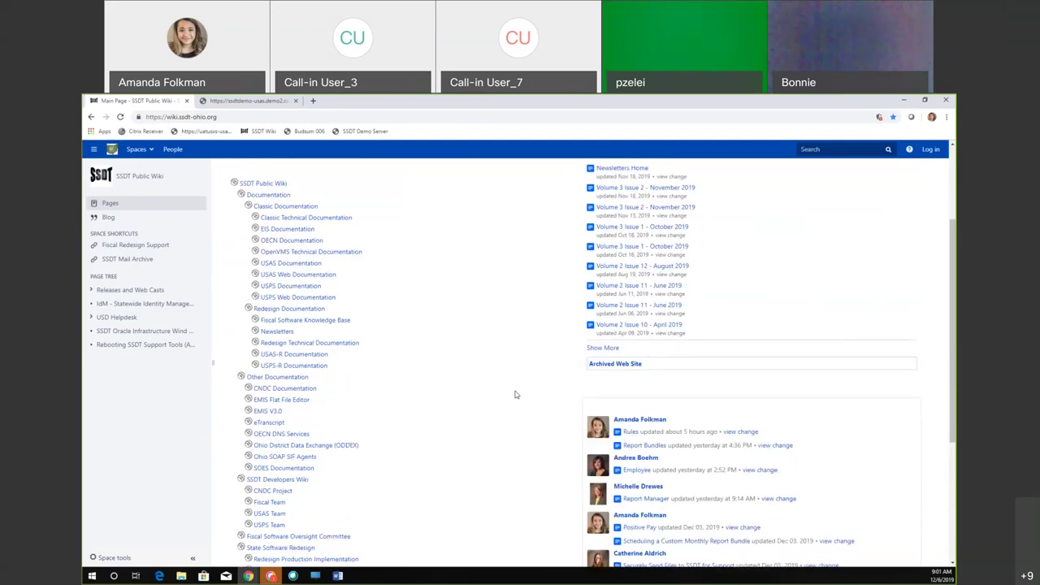
scroll(515, 395, down, 5)
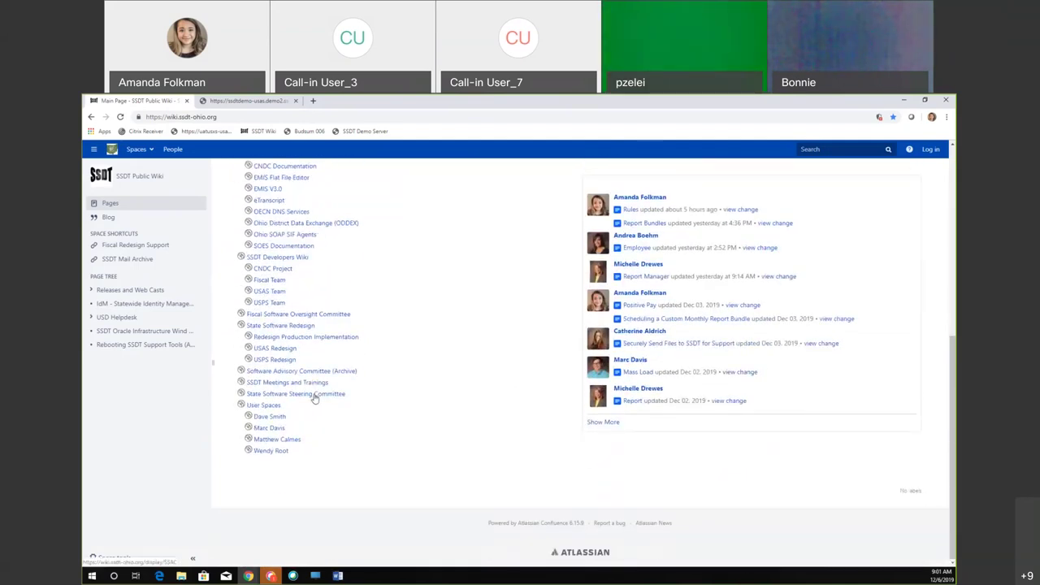
click(314, 383)
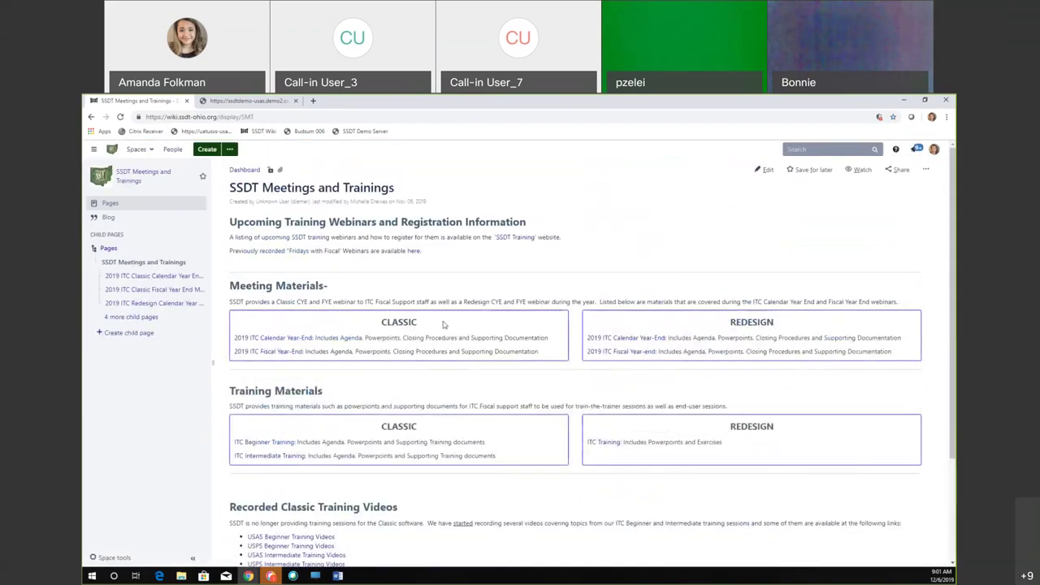
Step: Browse via State Software Redesign to the 'Fridays with Fiscal' webinars page, then return to Main Page
click(92, 117)
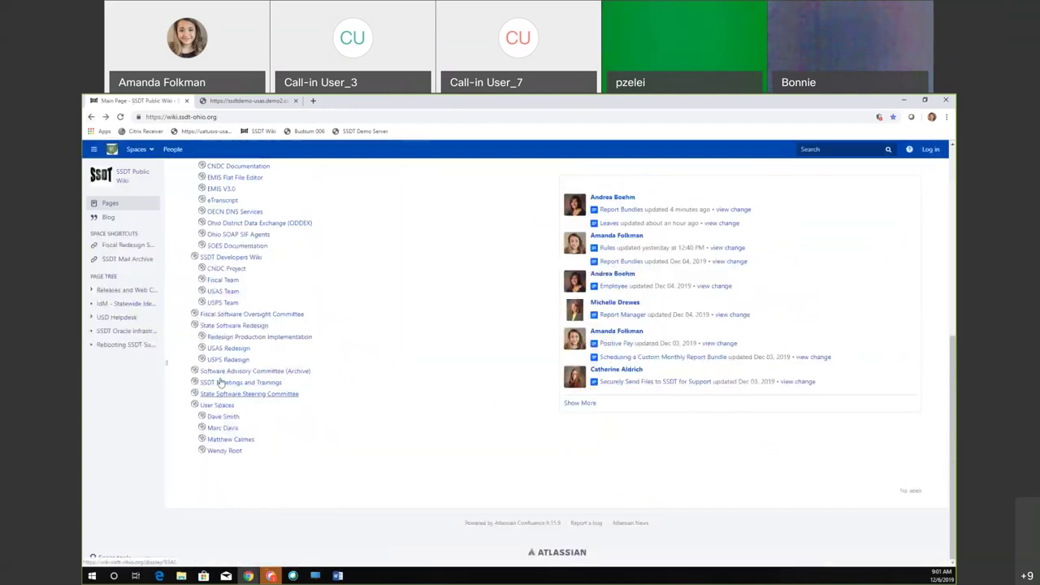
click(223, 326)
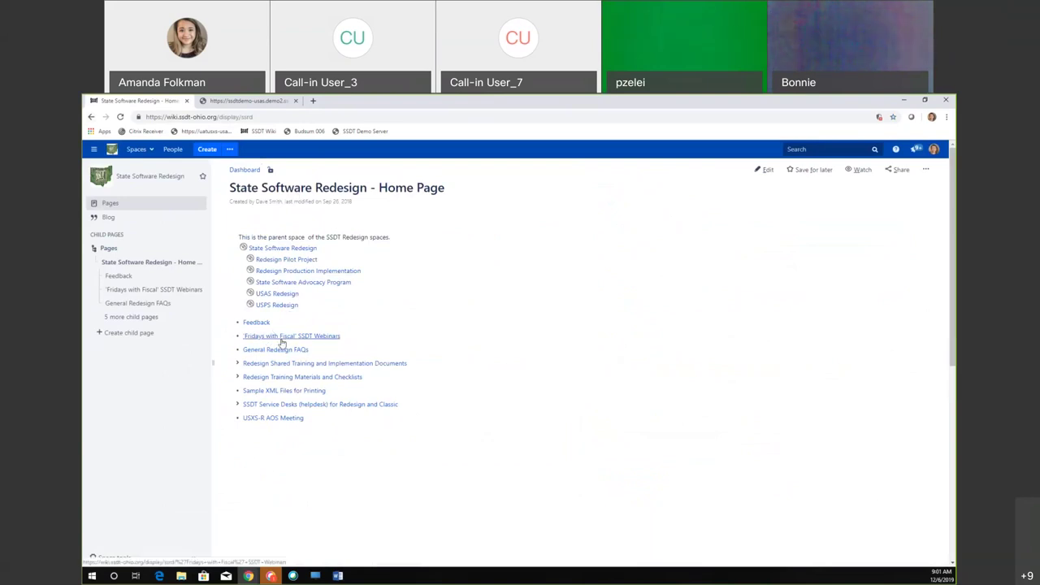
click(282, 340)
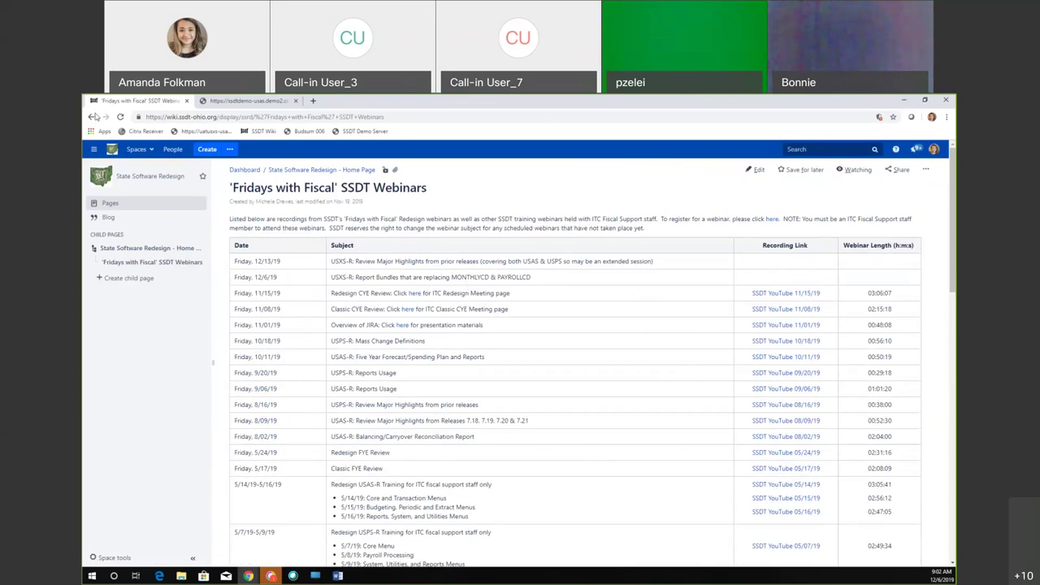
click(93, 118)
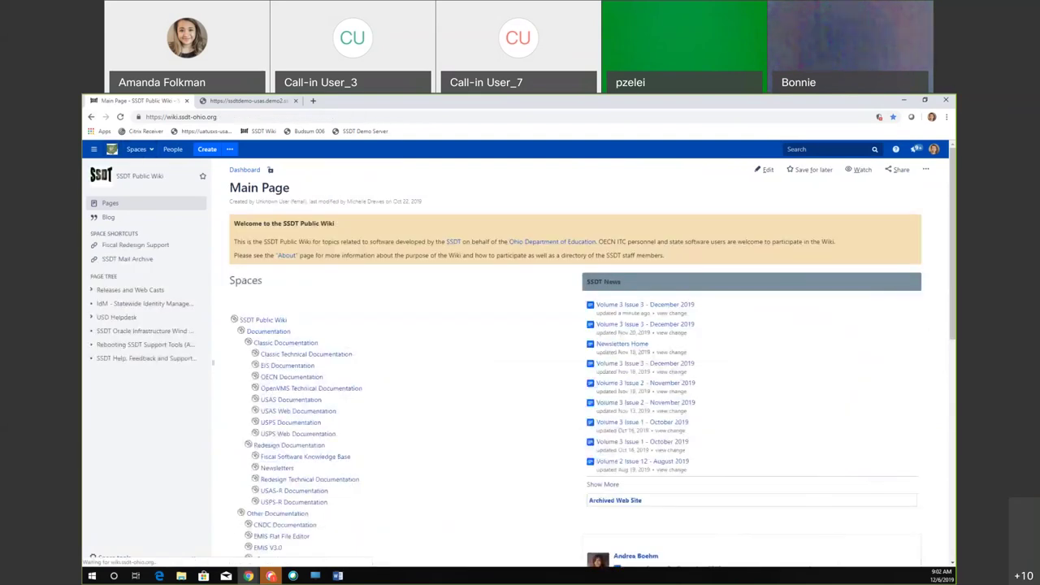
Step: Log in to the Cotton (Demo) Schools USAS-R site with the administrator username and password
click(229, 102)
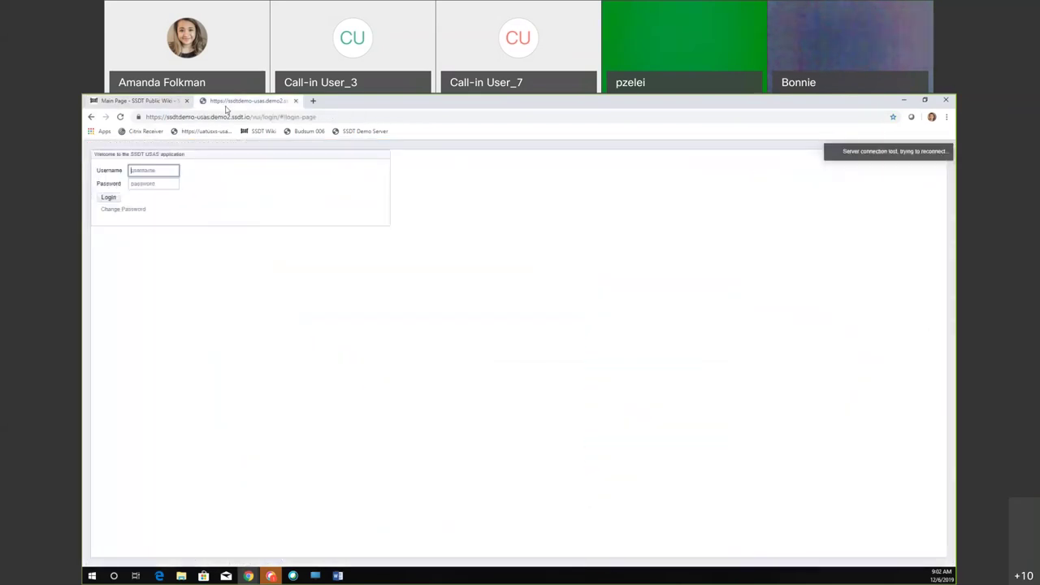
text(admin)
key(Tab)
text(••••••••••••)
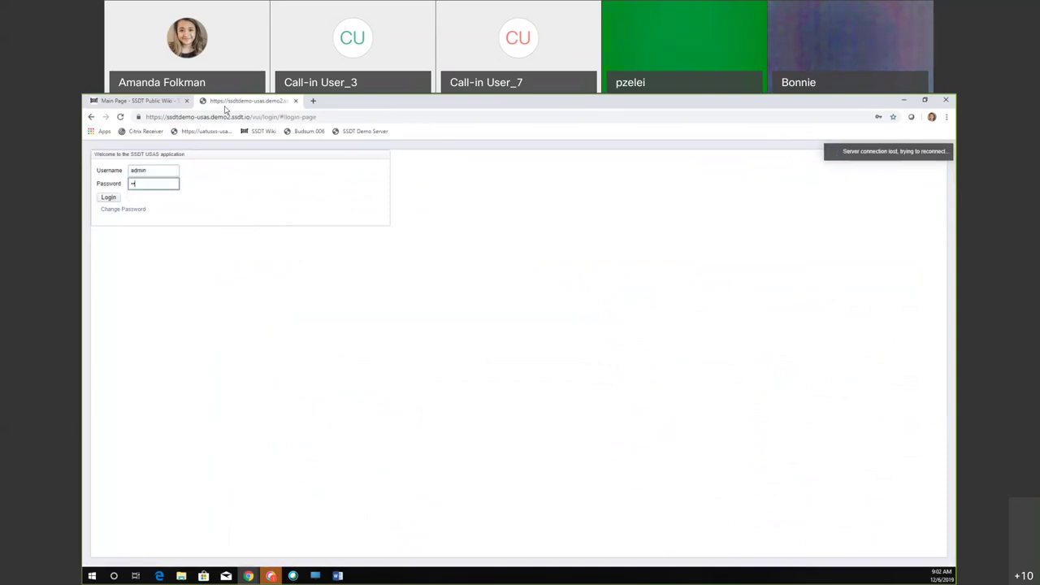
key(Return)
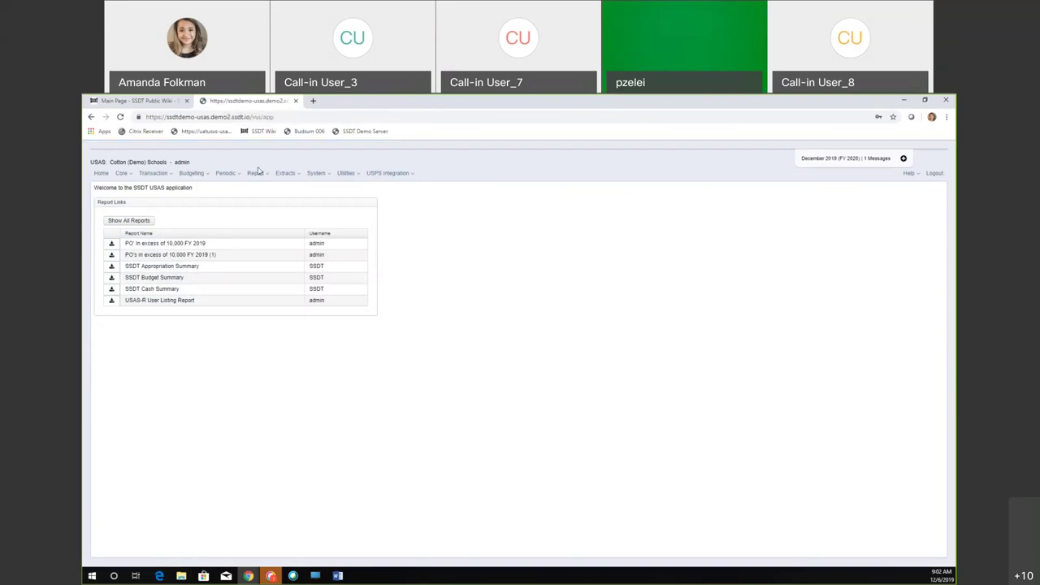
click(257, 173)
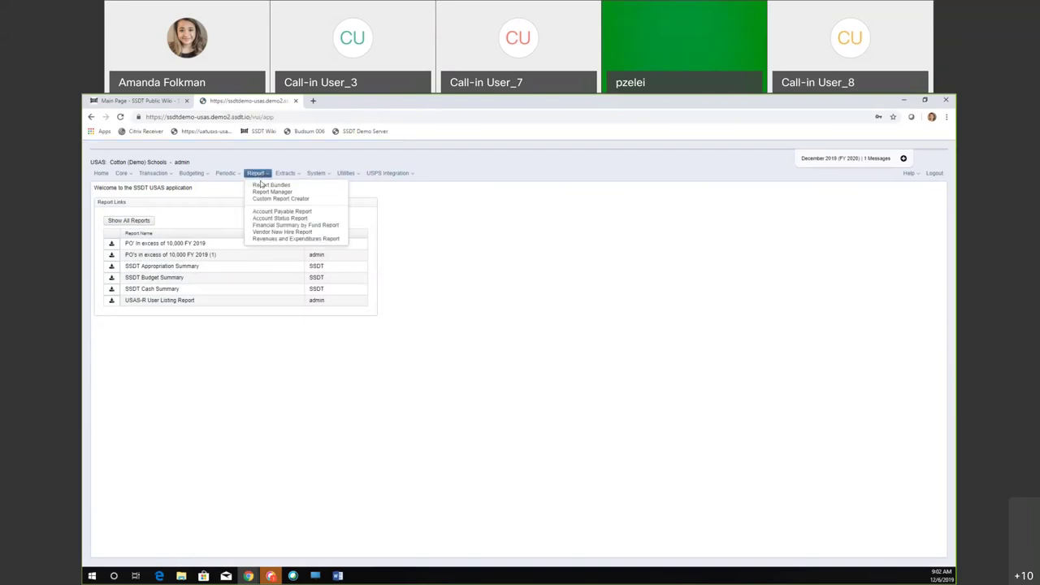
Step: Choose Report Bundles to list the SSDT Calendar Year End and Monthly CD bundles
click(261, 184)
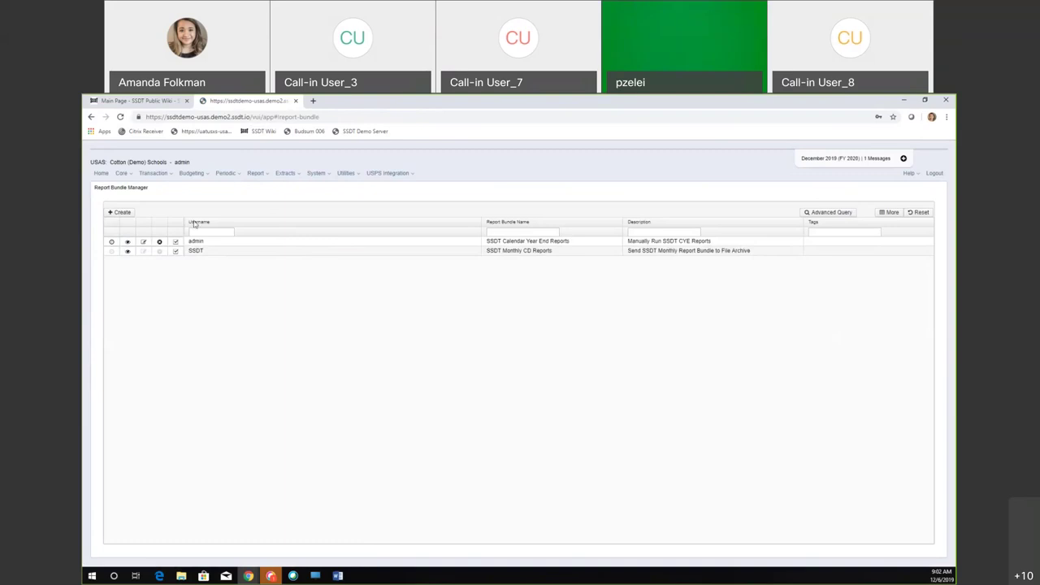
click(128, 252)
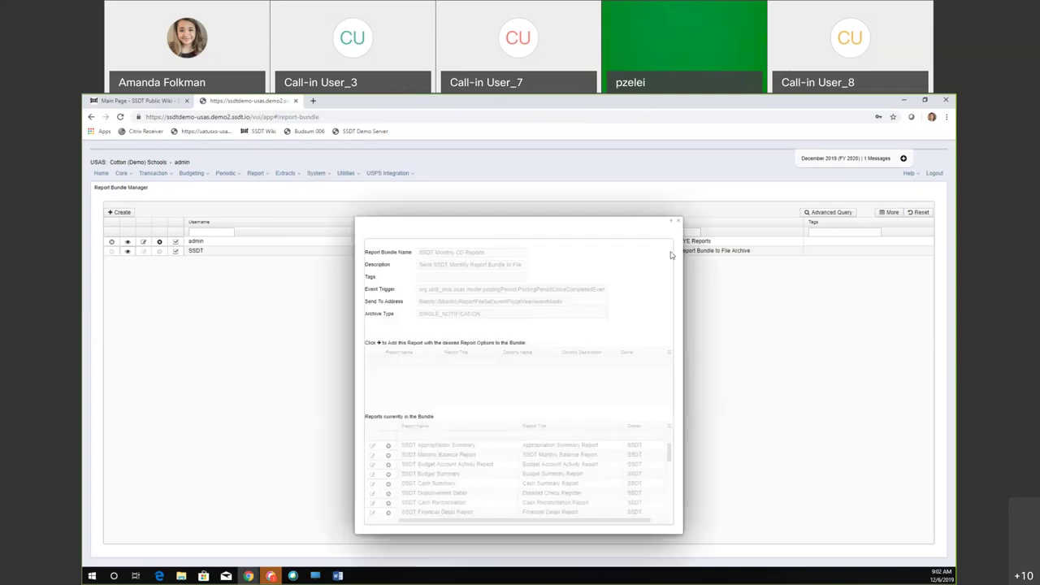
click(679, 221)
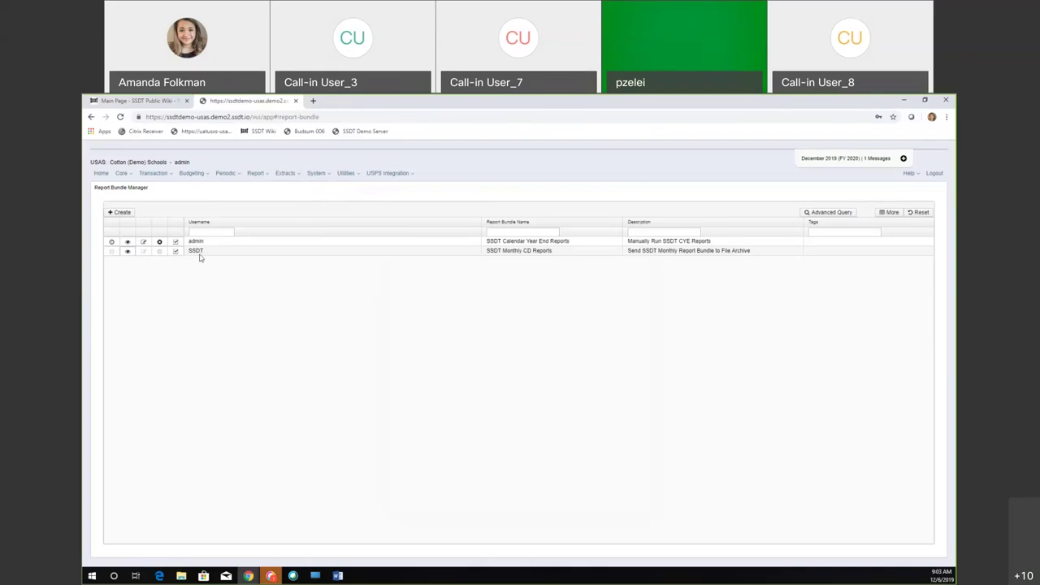
click(128, 251)
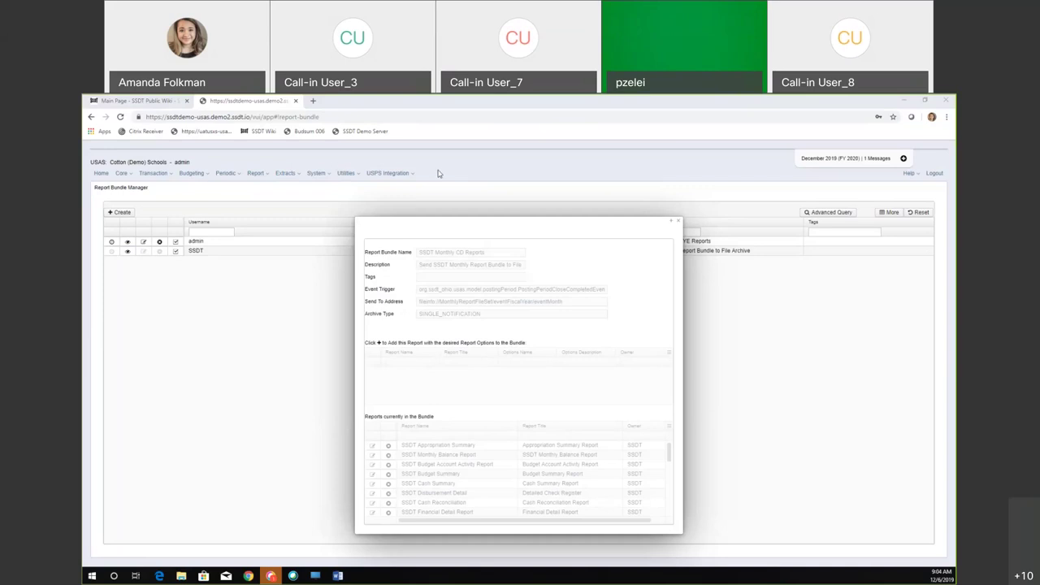
click(679, 221)
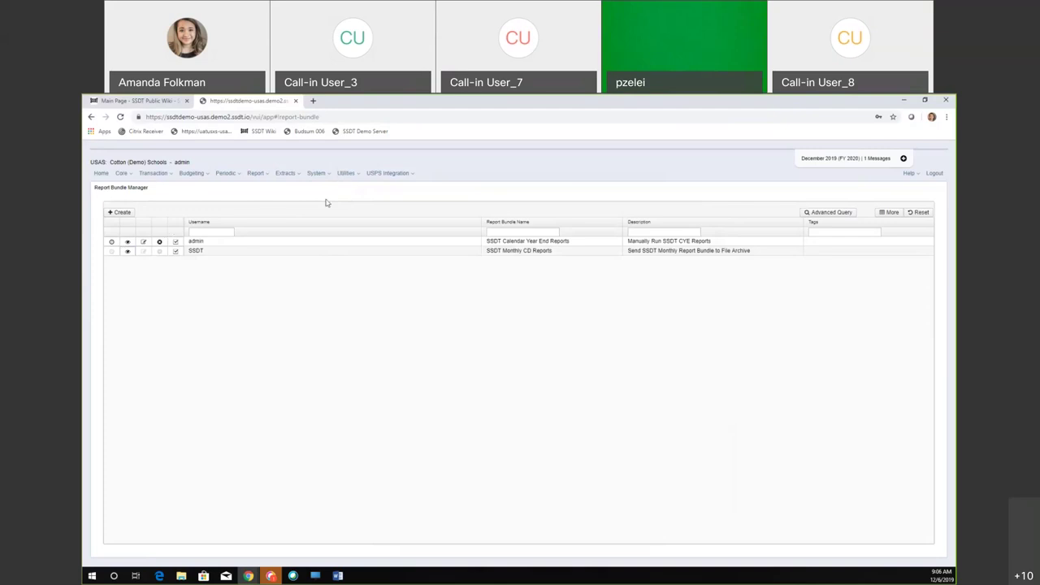
Step: Open Utilities > Job Scheduler to check the completed SSDT Monthly CD Reports job
click(346, 173)
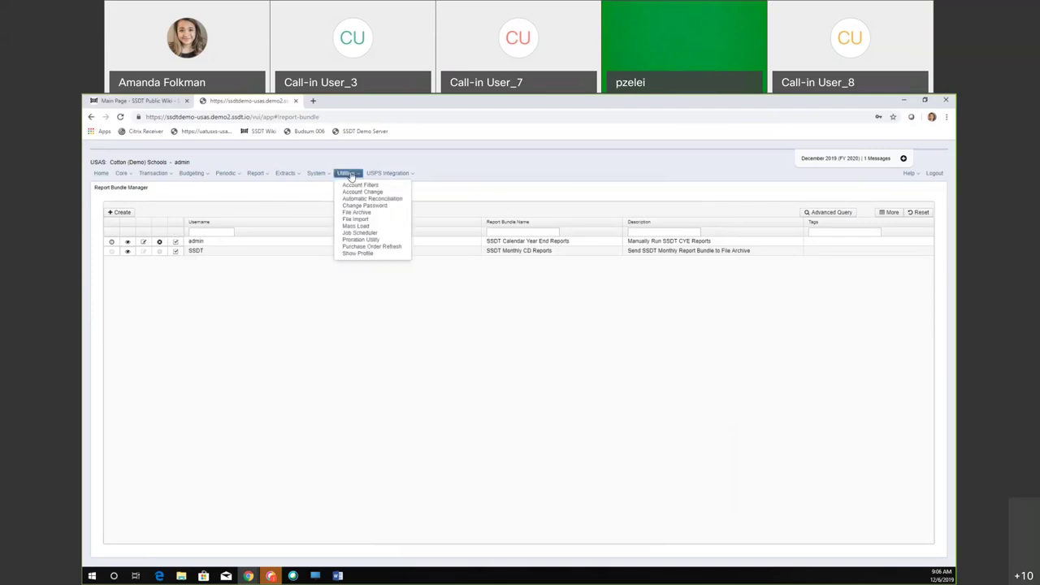
click(359, 233)
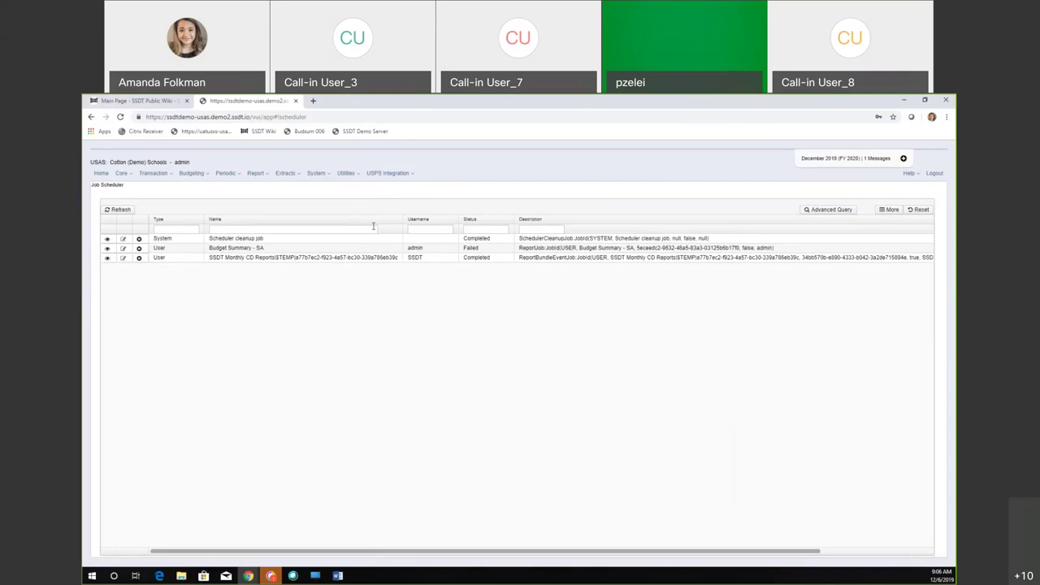
click(347, 176)
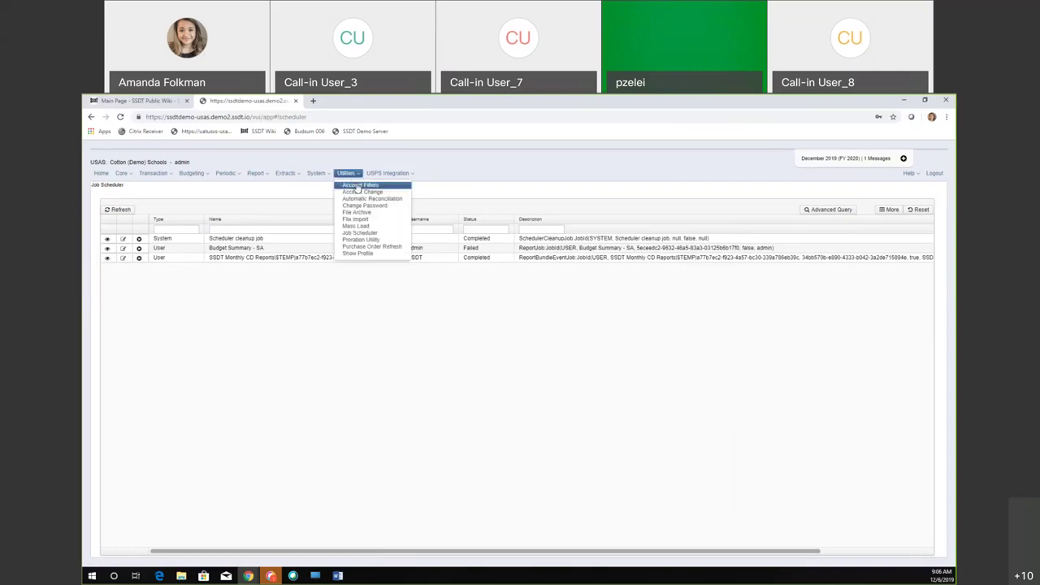
Step: Choose File Archive to view archived monthly reports for August–October 2019
click(360, 213)
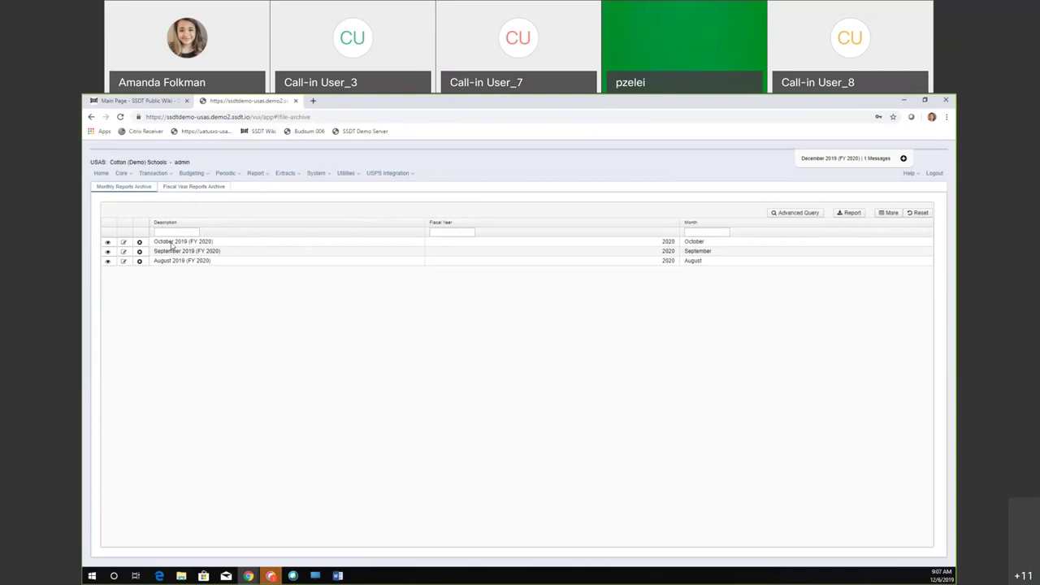
Step: Open the October 2019 (FY 2020) archive row to see its report PDFs
click(171, 243)
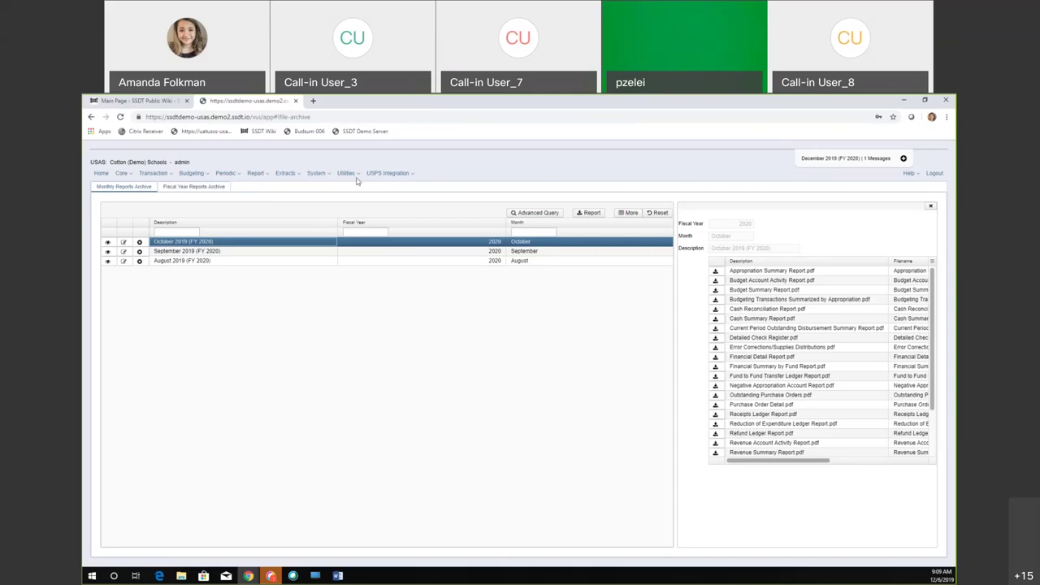
Step: Go back to the Report Bundle Manager through Report > Report Bundles
click(260, 174)
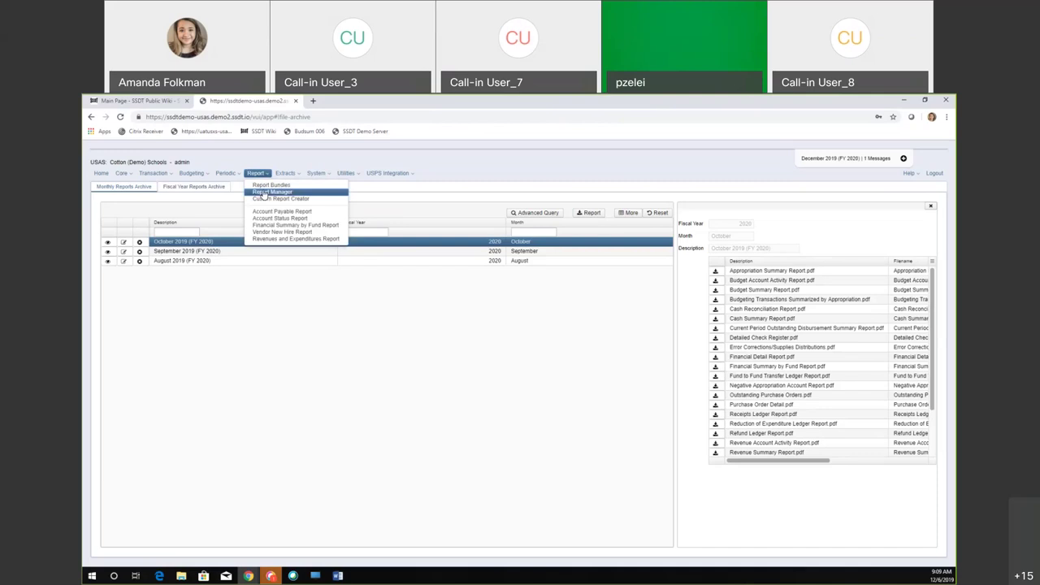
click(262, 186)
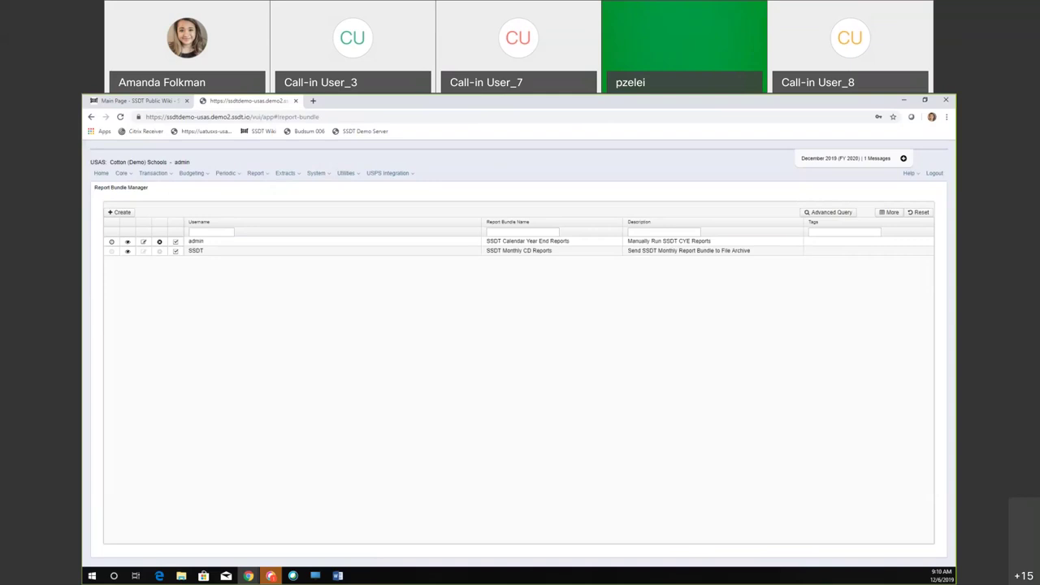
Step: In the wiki, navigate USAS-R Documentation > Appendix > Report Procedures > Scheduling a Custom Monthly Report Bundle
click(139, 101)
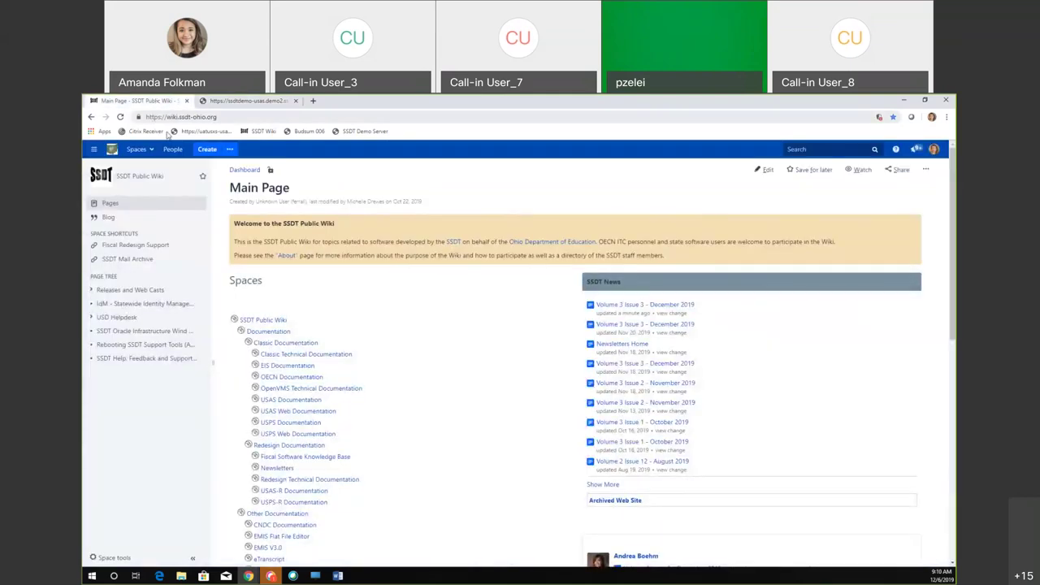
click(294, 491)
scroll(213, 481, down, 1)
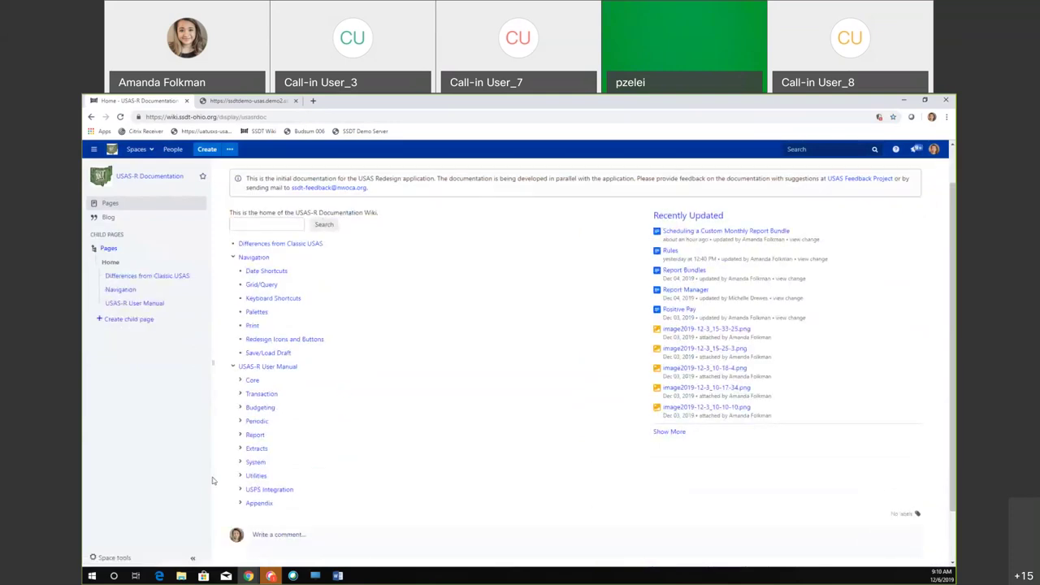
click(241, 503)
scroll(342, 494, down, 1)
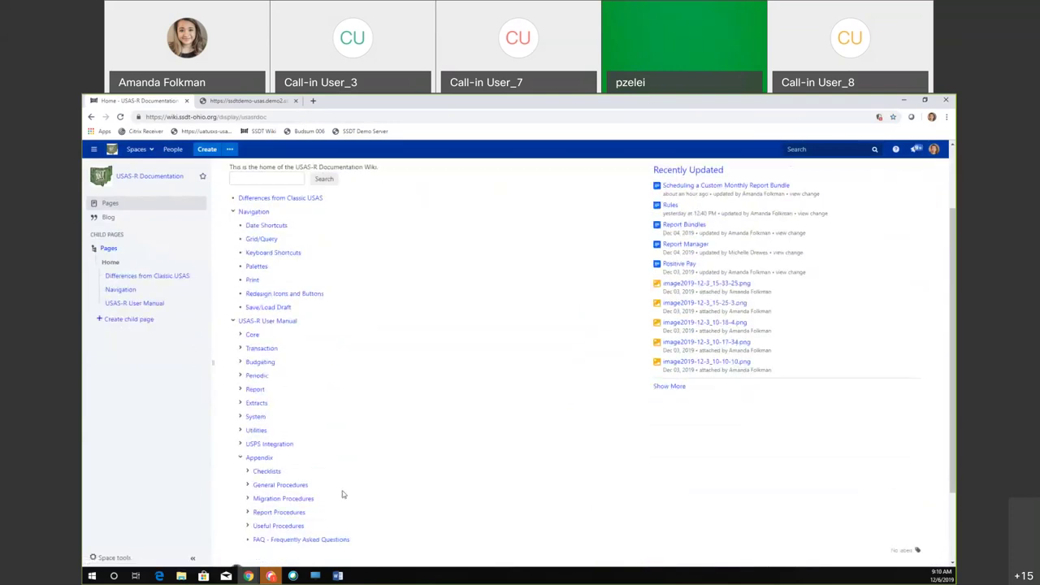
click(248, 512)
scroll(260, 407, down, 2)
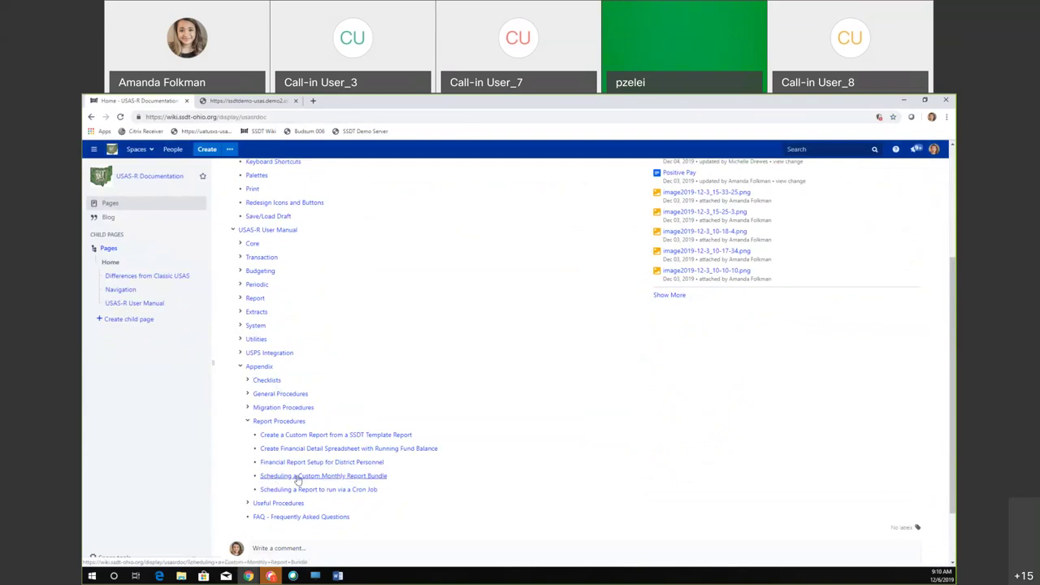
click(372, 478)
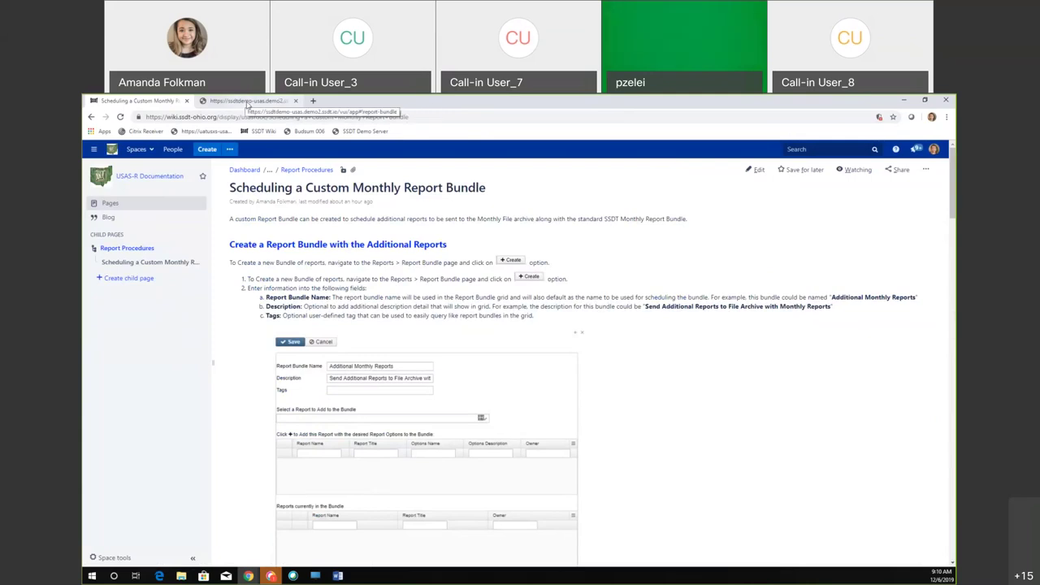
Step: Create bundle 'Additional Monthly Reports' with description 'Send Additional Reports to File Archive…'
click(247, 100)
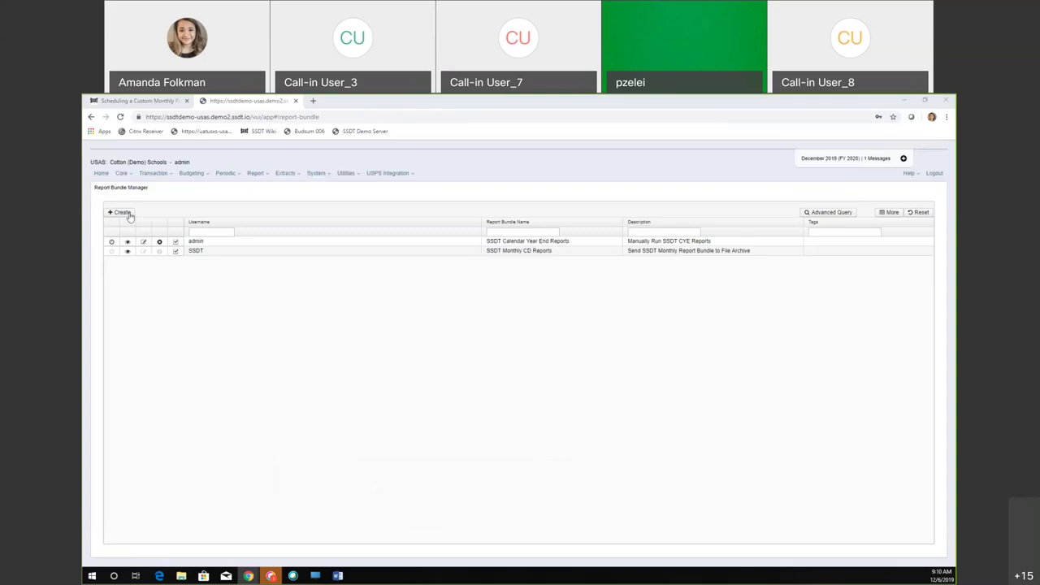
click(122, 213)
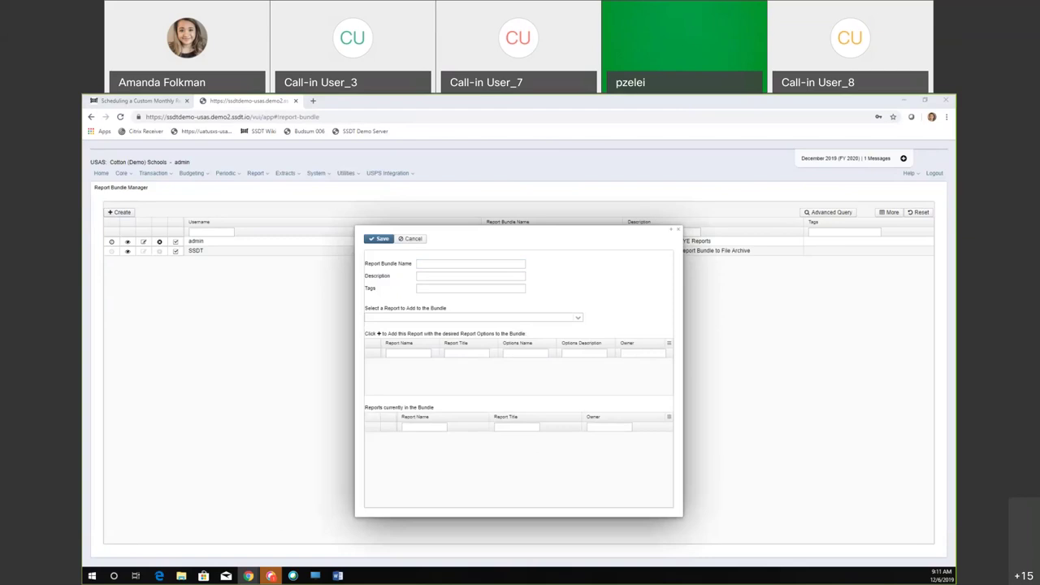
click(445, 265)
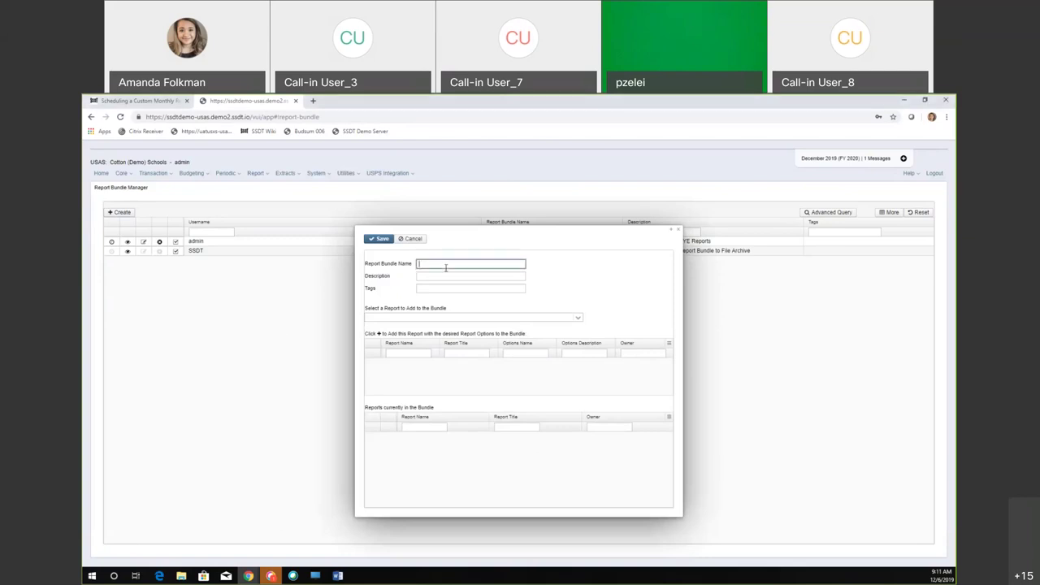
text(Additional Monthly Reports)
key(alt+Tab)
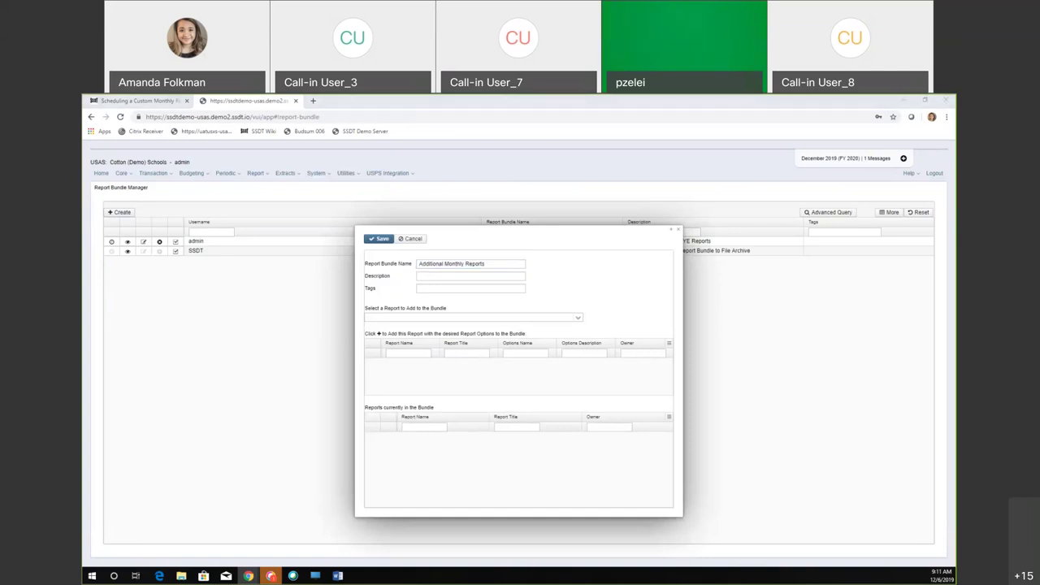
click(431, 276)
key(ctrl+v)
click(394, 293)
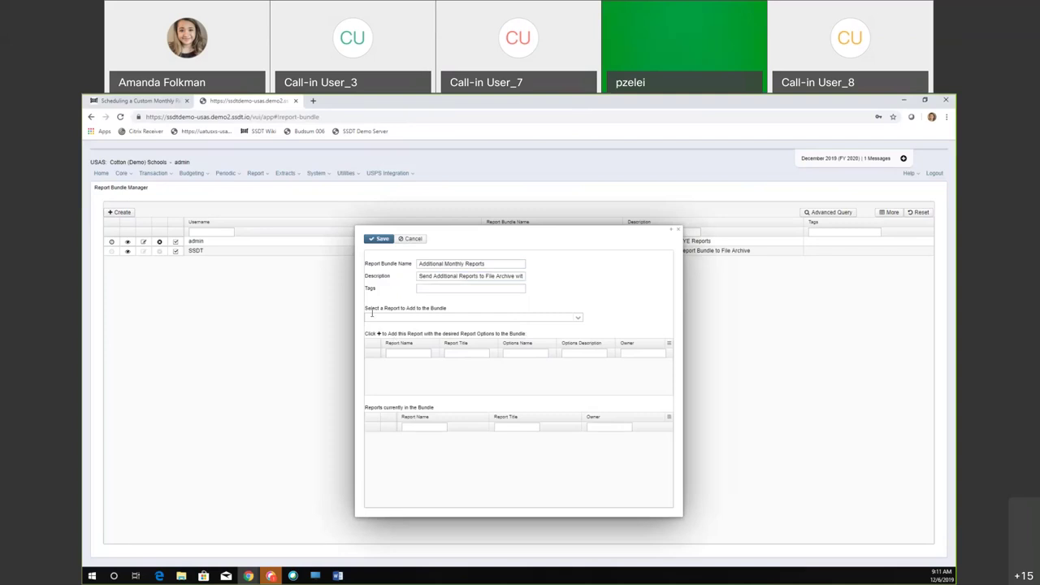
click(577, 318)
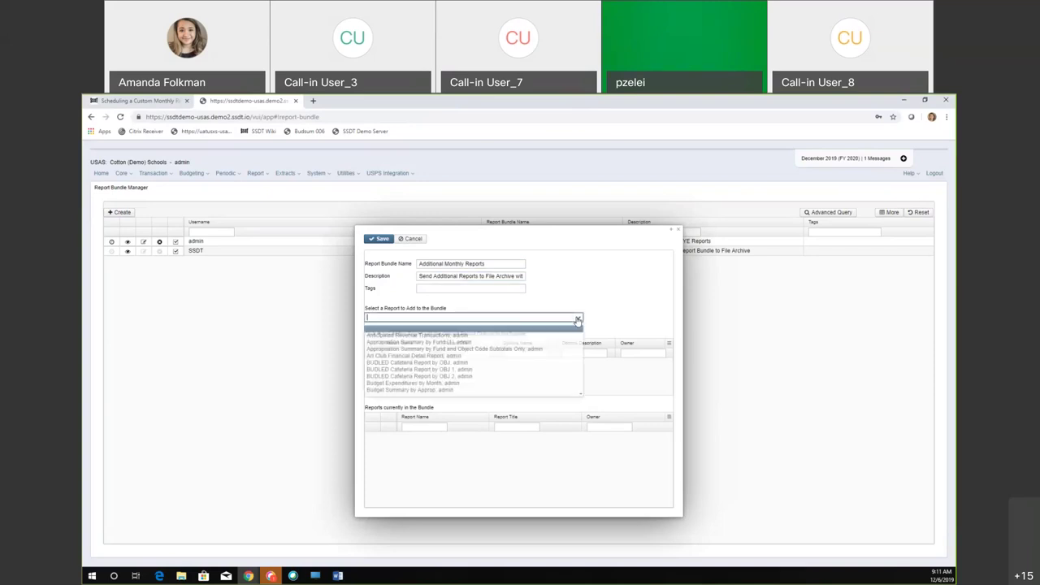
Step: Search 'fin' and add the SSDT Financial Detail Report with its Default options to the bundle
click(555, 318)
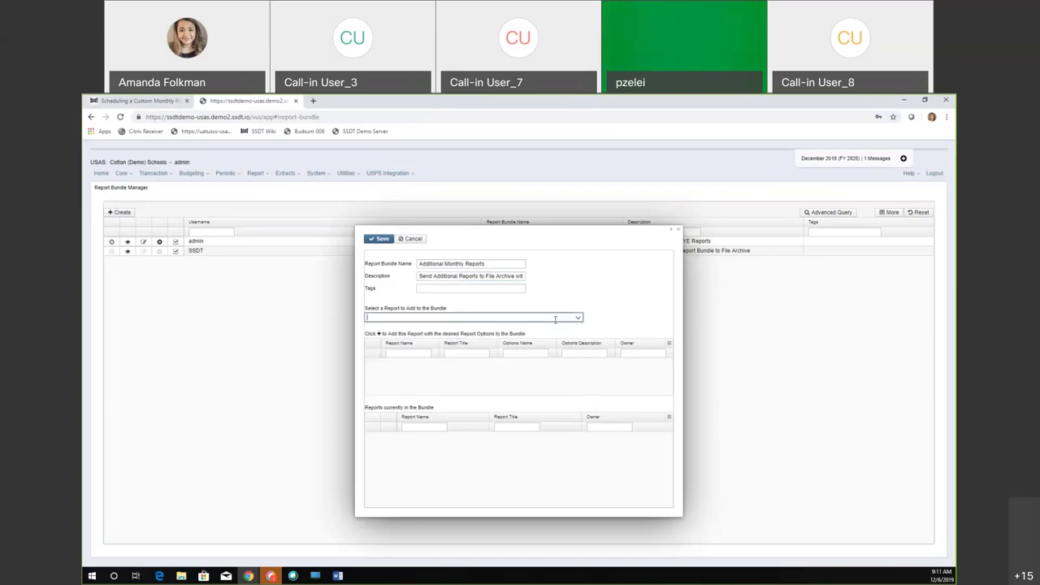
text(fin)
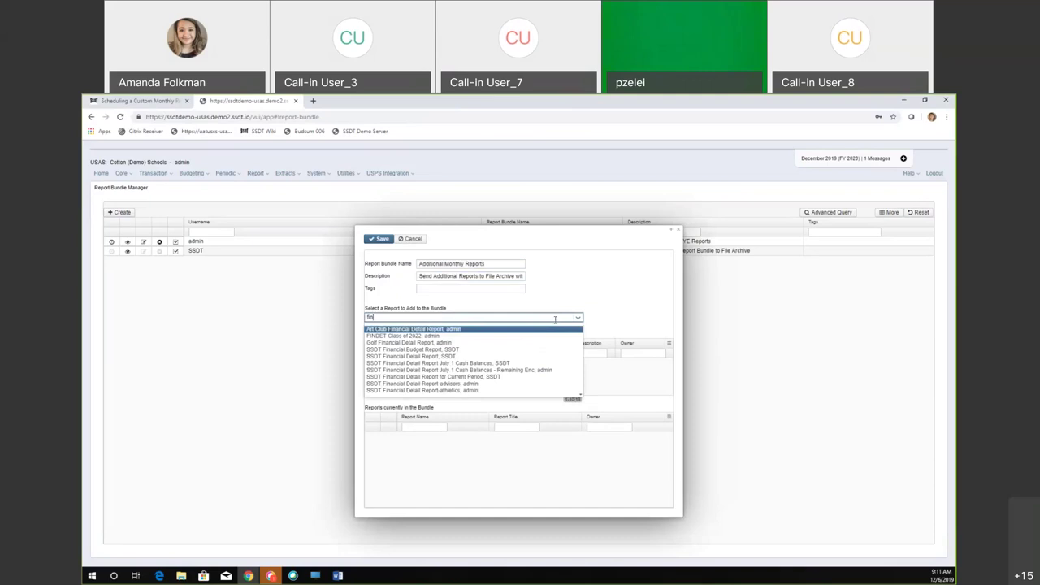
click(426, 358)
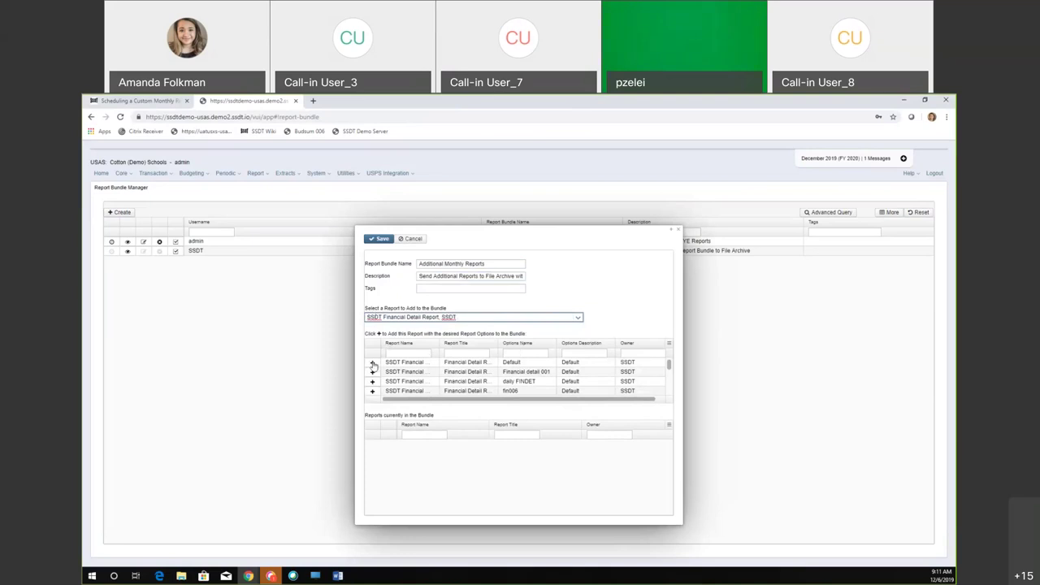
click(373, 364)
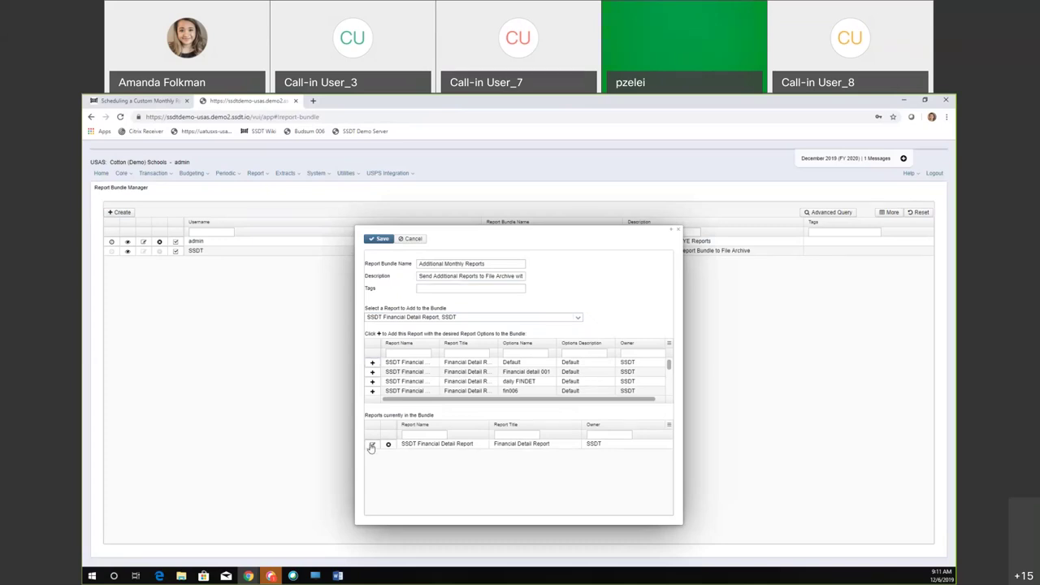
click(371, 446)
click(513, 373)
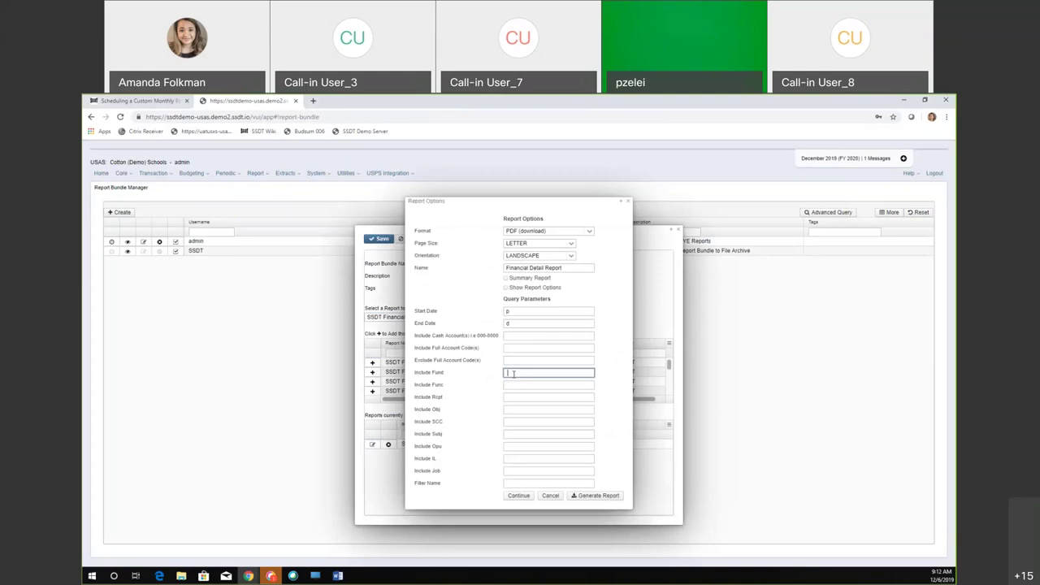
text(07)
key(BackSpace)
text(01)
click(512, 499)
click(513, 496)
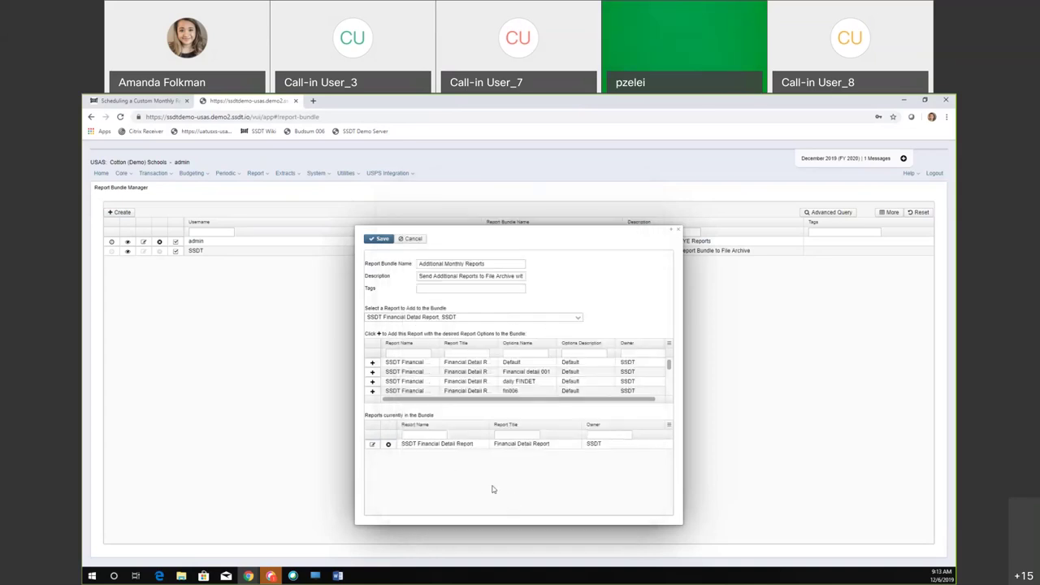
Step: Save the Additional Monthly Reports bundle, confirm, and close its read-only details dialog
click(378, 239)
click(381, 239)
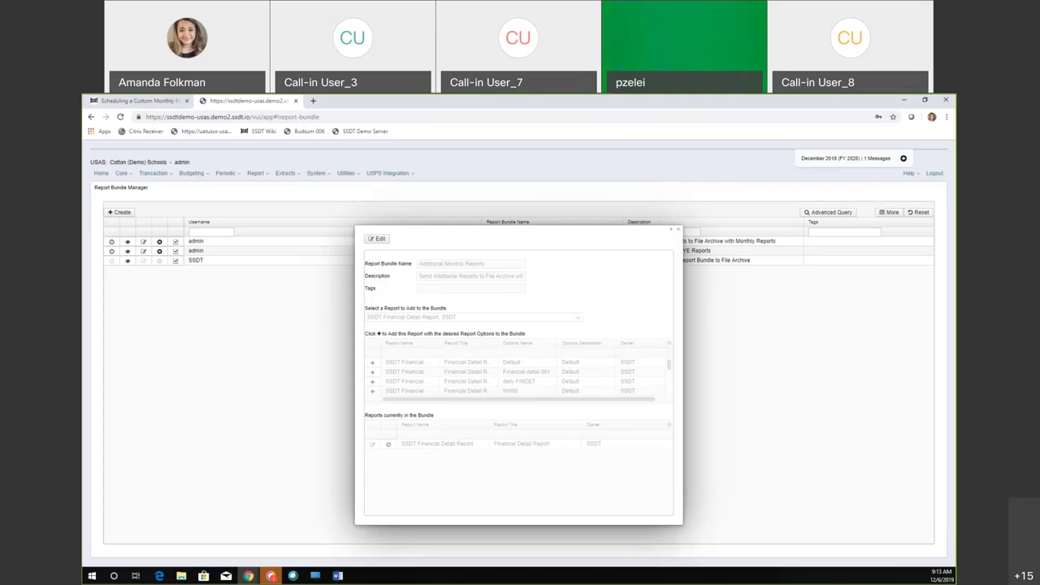
click(678, 230)
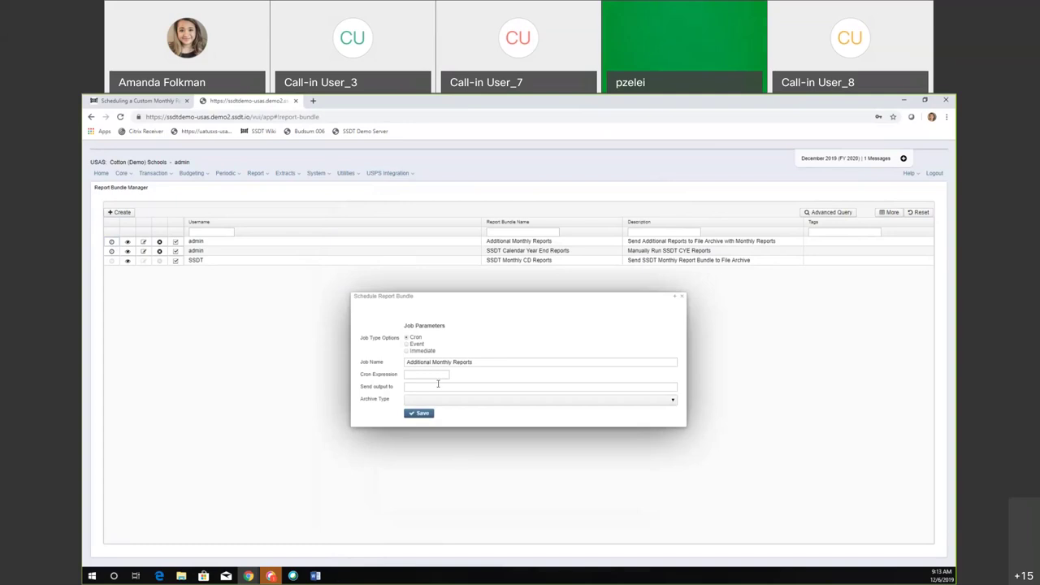
Step: Make the job Event-triggered by PostingPeriodCloseCompletedEvent, found by searching 'posting'
click(407, 344)
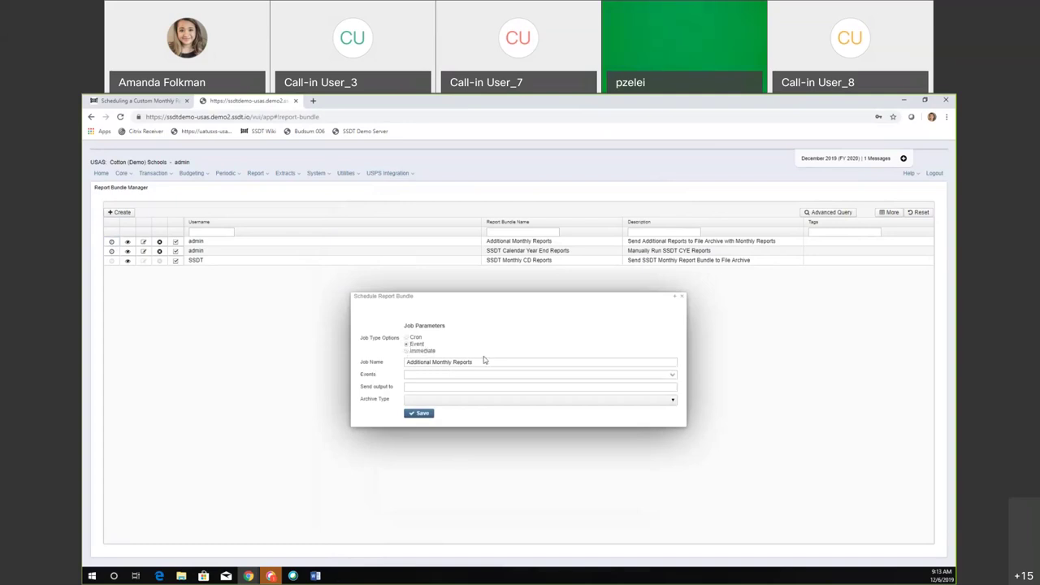
click(561, 375)
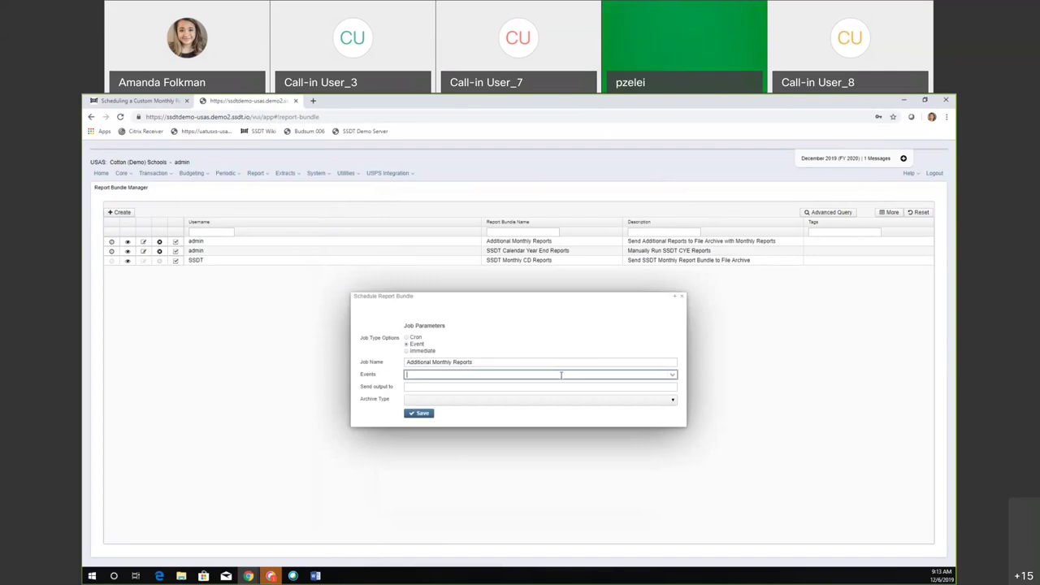
text(posi)
key(BackSpace)
text(ting)
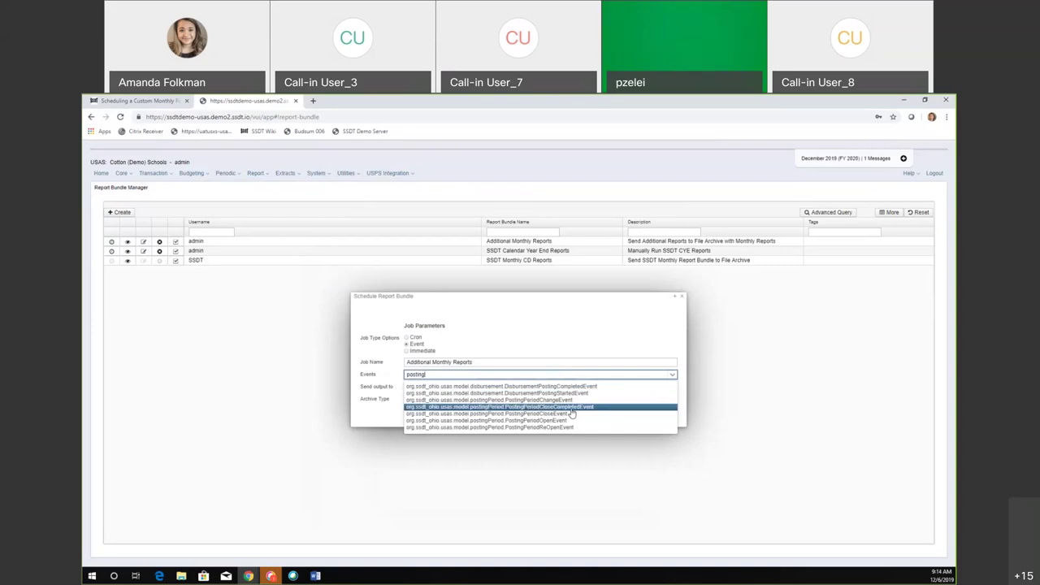
click(572, 407)
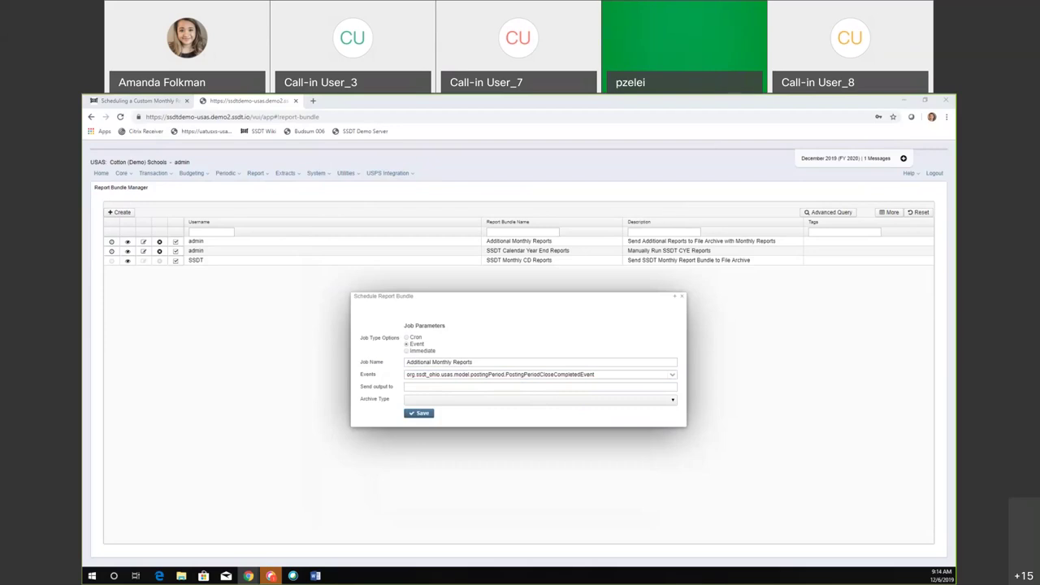
Step: Output to fileinfo://MonthlyReportFileSet/eventFiscalYear/eventMonth as one multi-attachment notification, then save the schedule
click(439, 389)
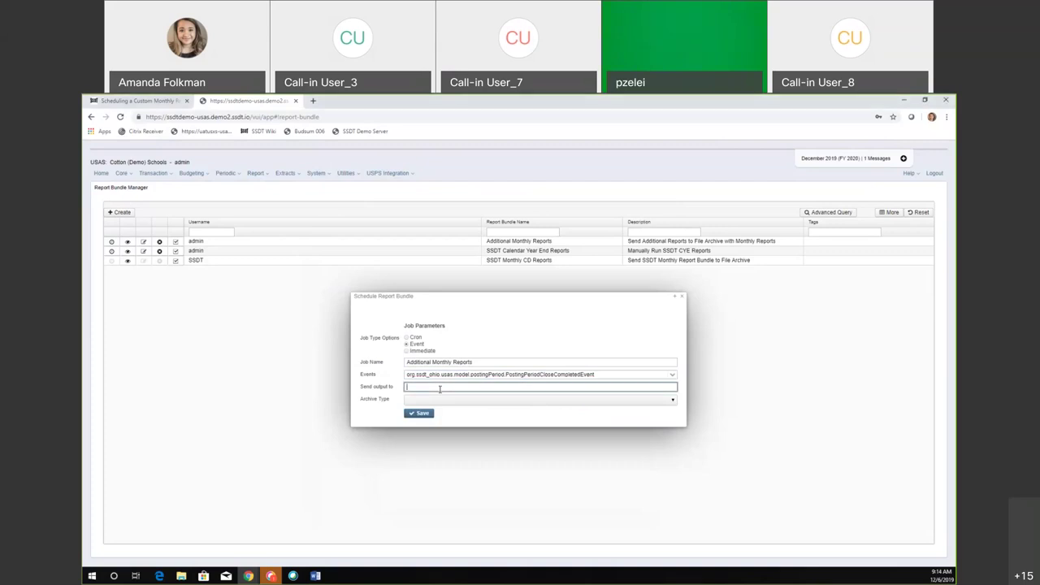
text(fileinfo://MonthlyReportFileSet/eventFiscalYear/eventMonth)
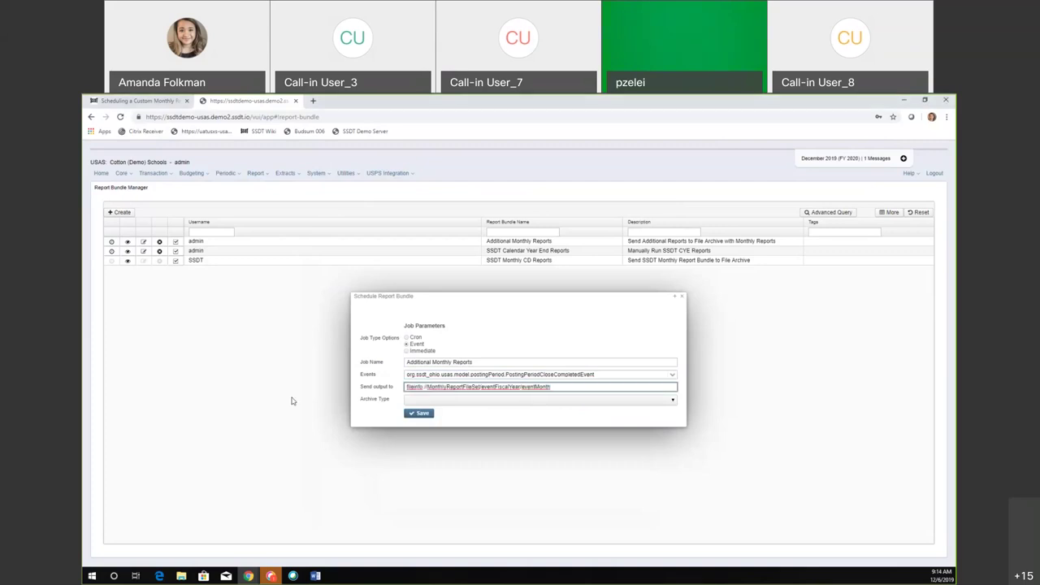
key(Home)
click(672, 402)
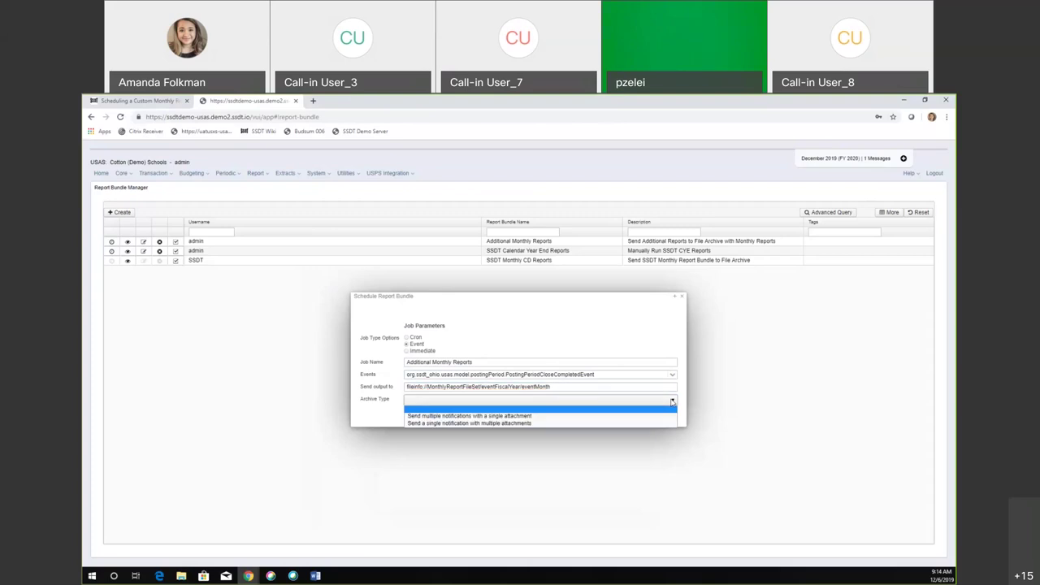
click(483, 423)
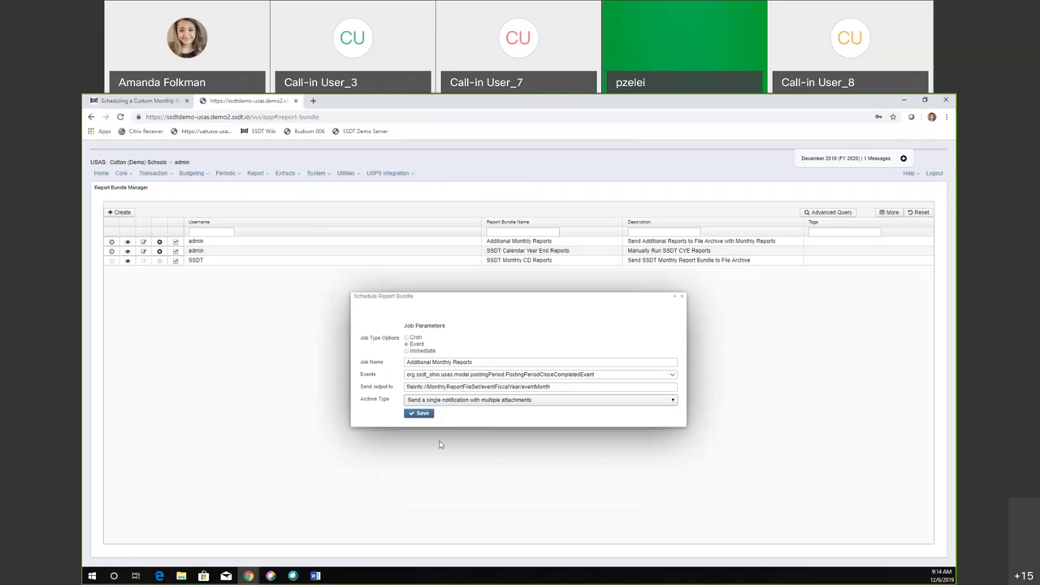
click(416, 415)
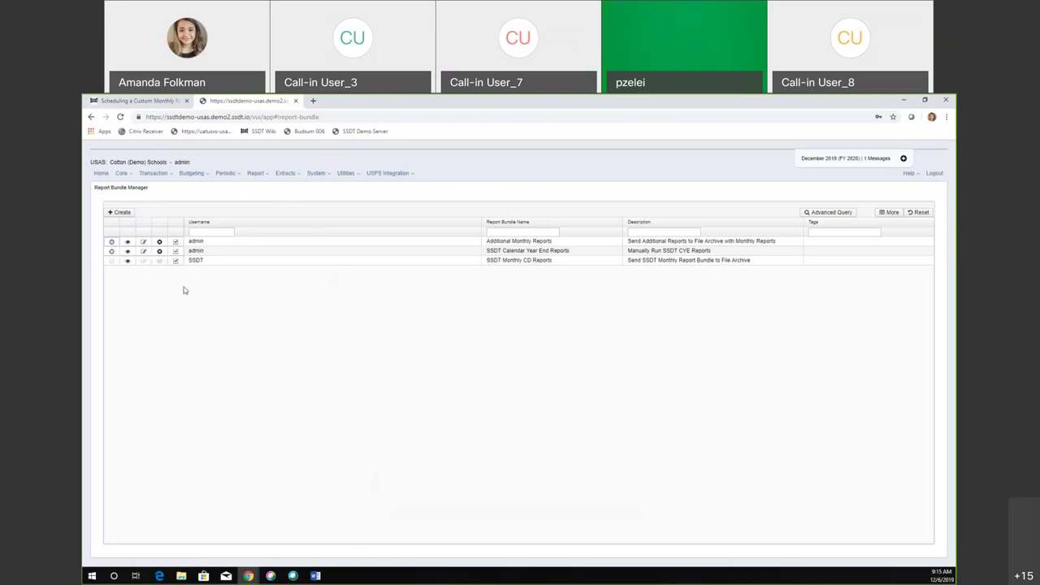
Step: Close the November 2019 posting period in Core > Posting Periods
click(126, 176)
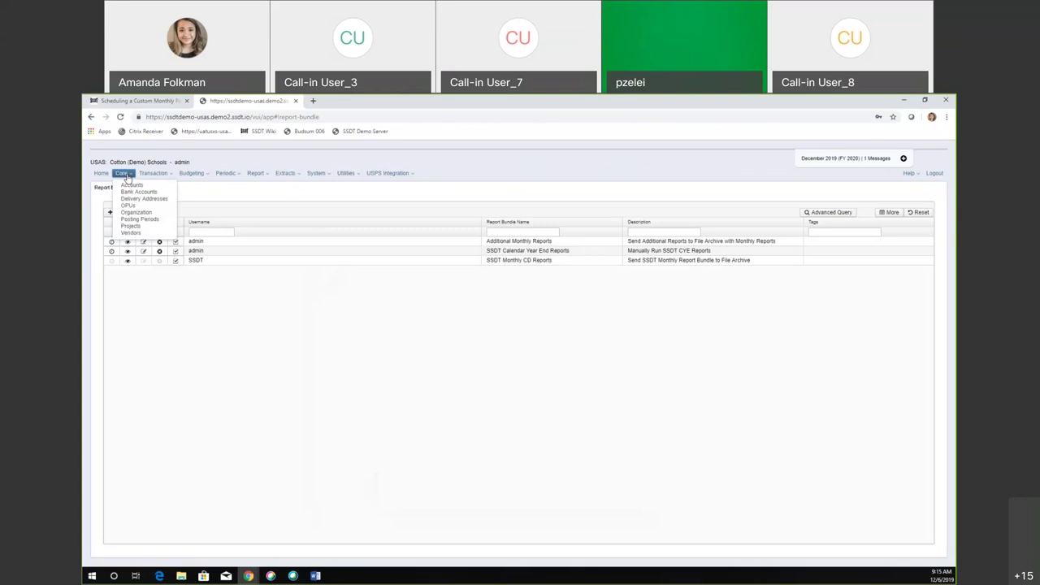
click(133, 220)
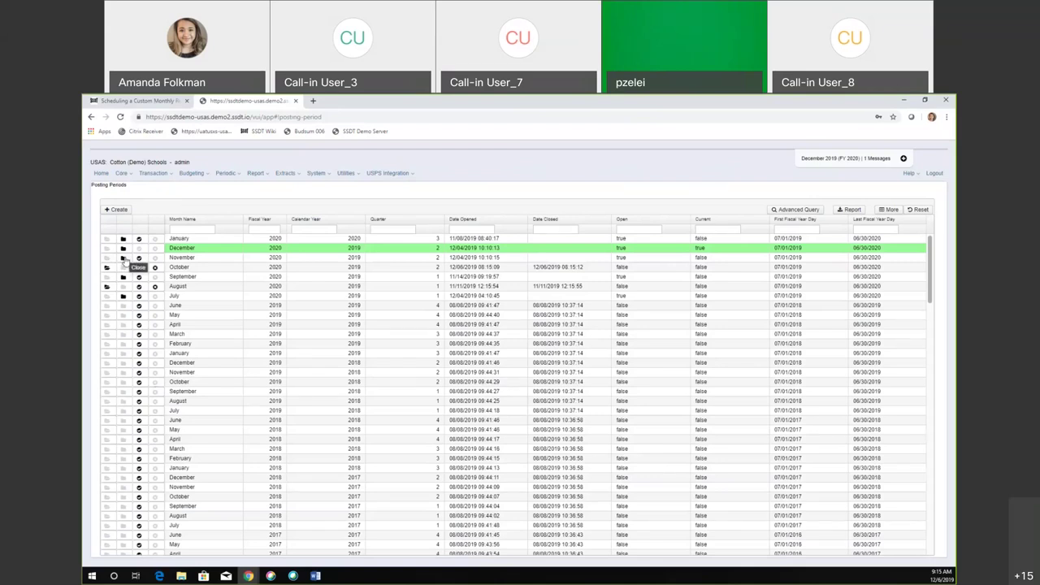
click(124, 259)
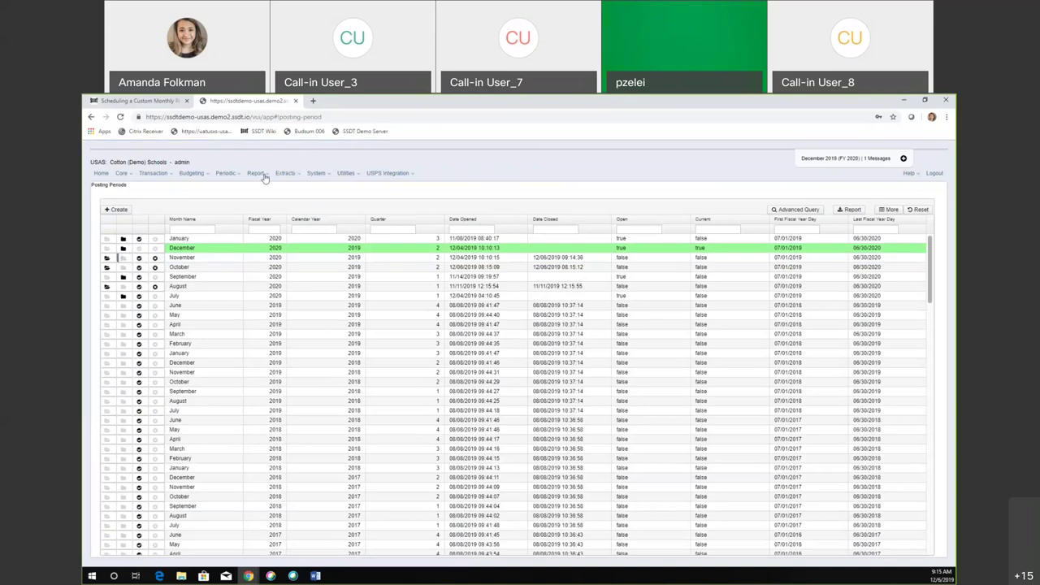
click(345, 173)
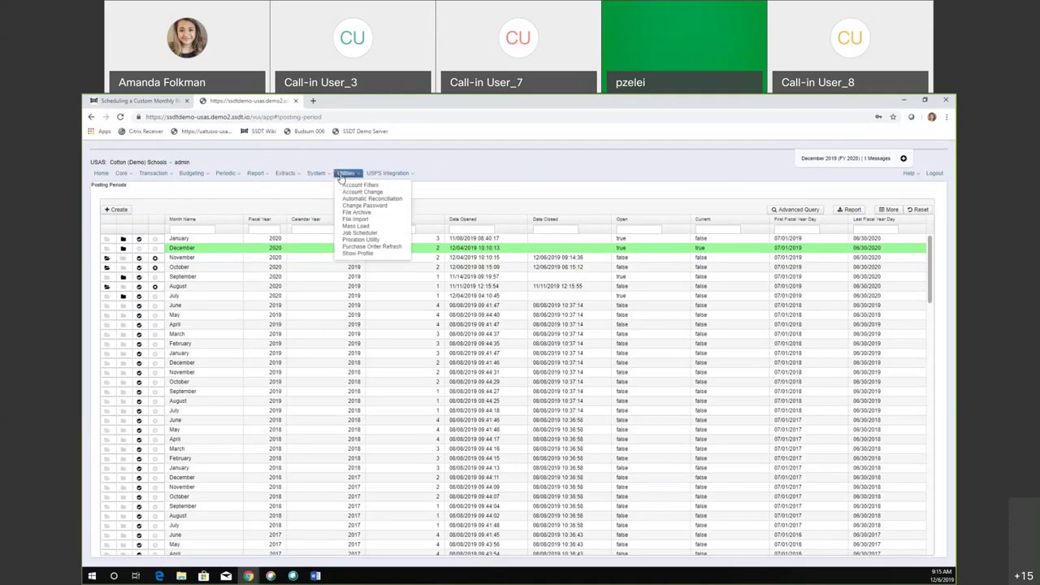
Step: Check the job in Job Scheduler, then view November 2019's reports in File Archive
click(360, 233)
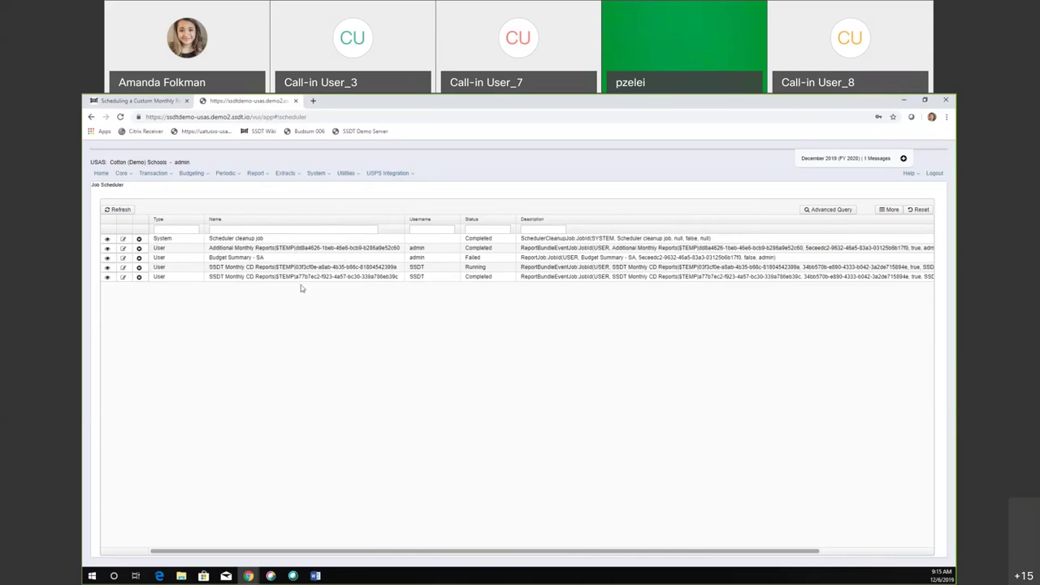
click(347, 173)
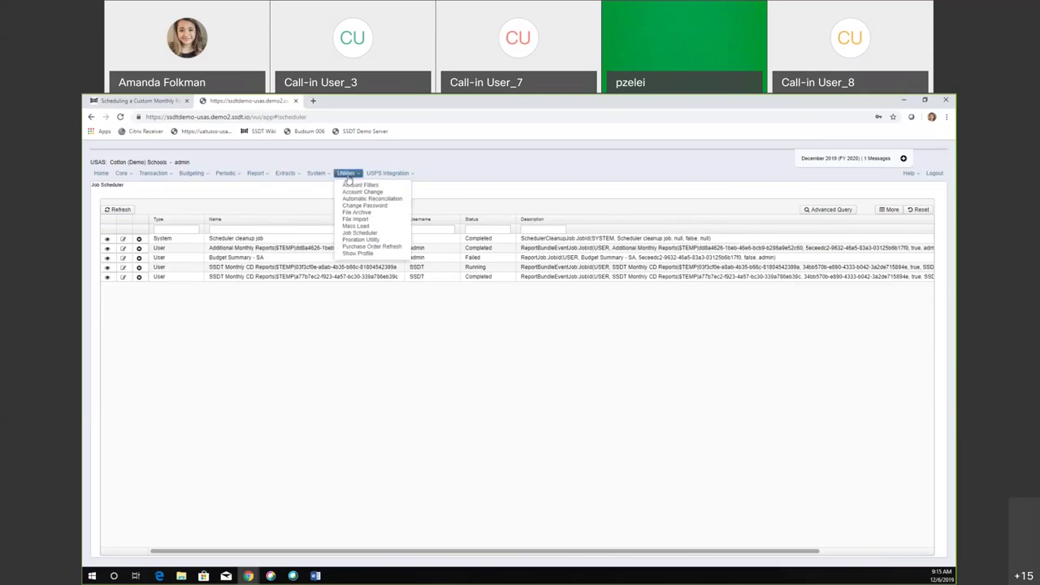
click(358, 212)
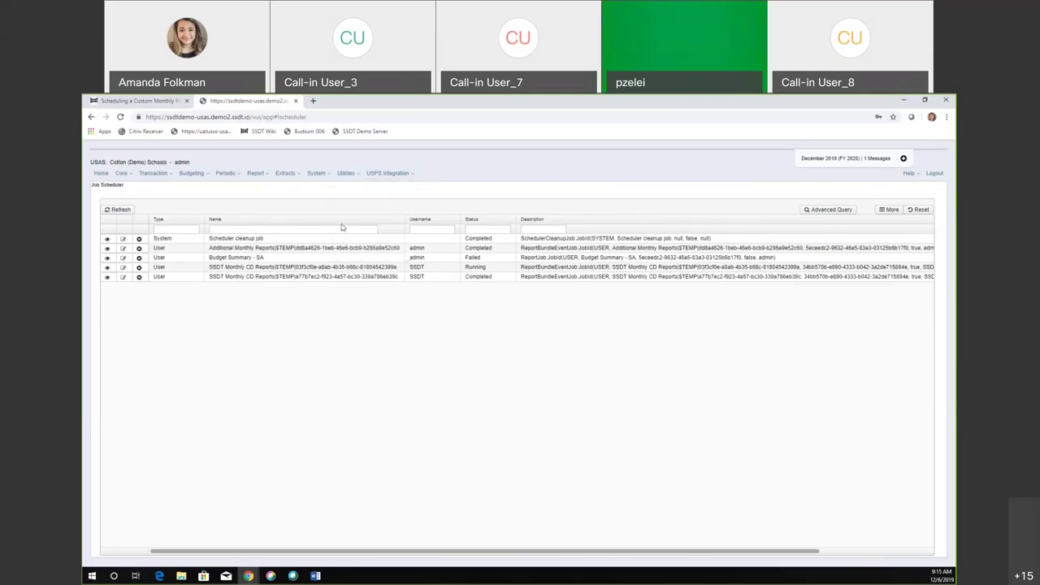
click(173, 242)
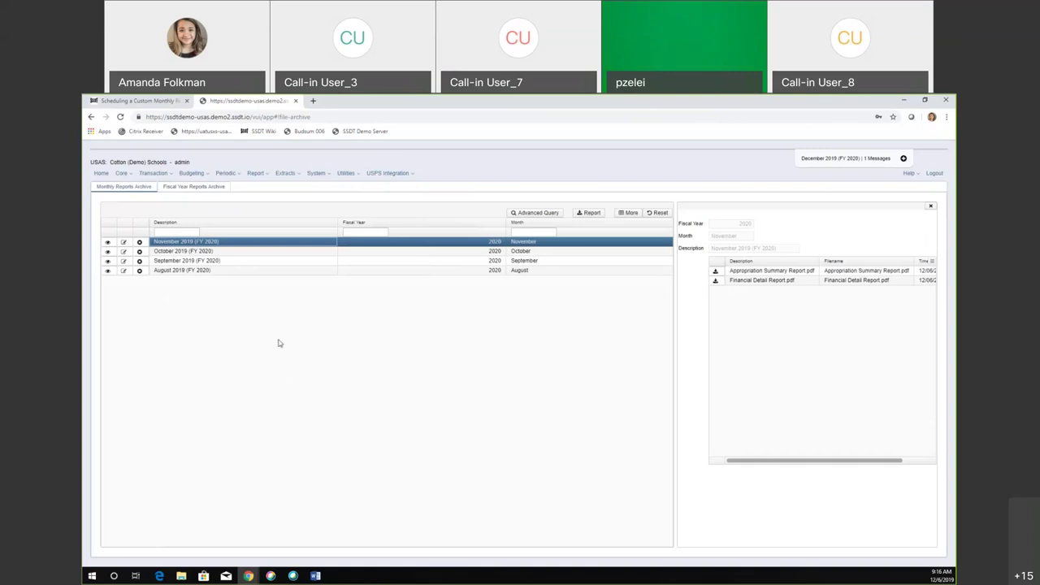
Step: Go to Report > Report Bundles and start a blank new bundle
click(259, 177)
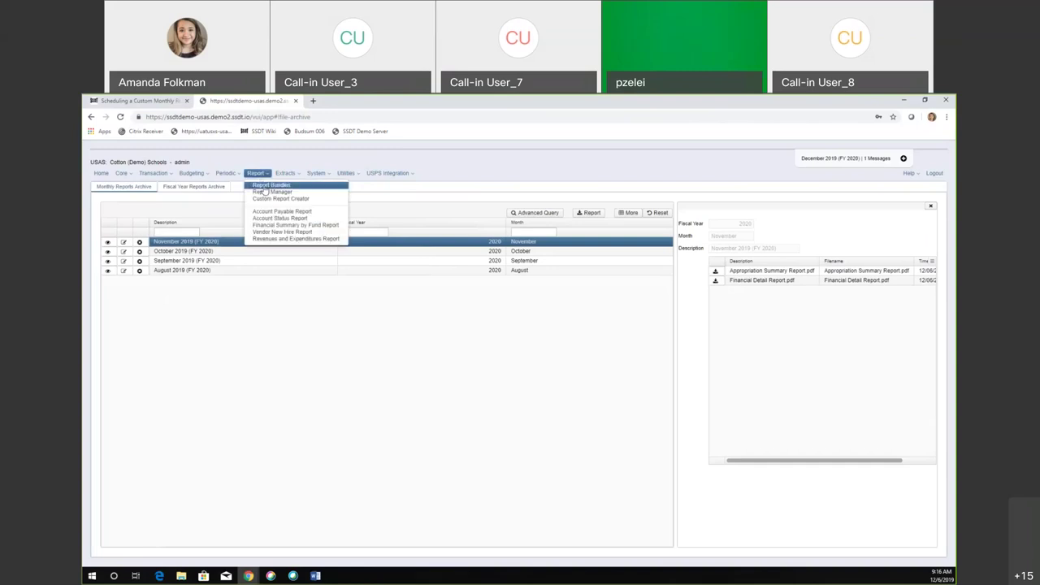
click(265, 186)
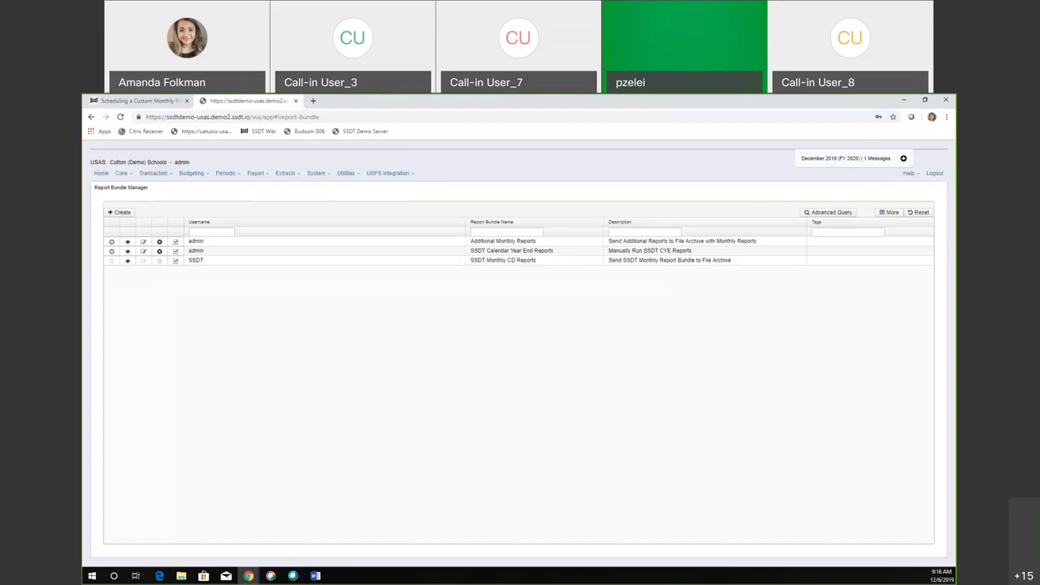
click(120, 212)
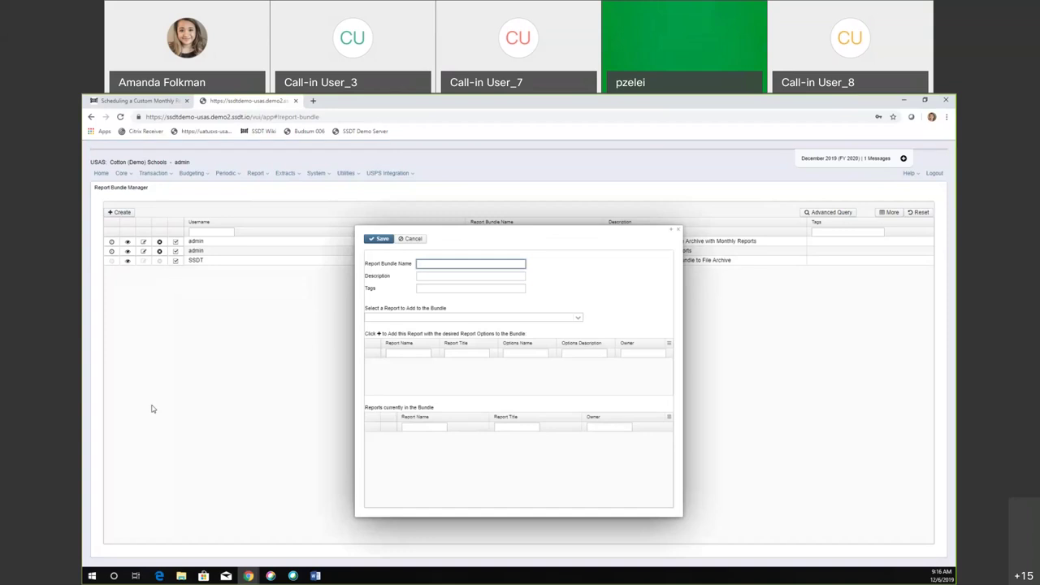
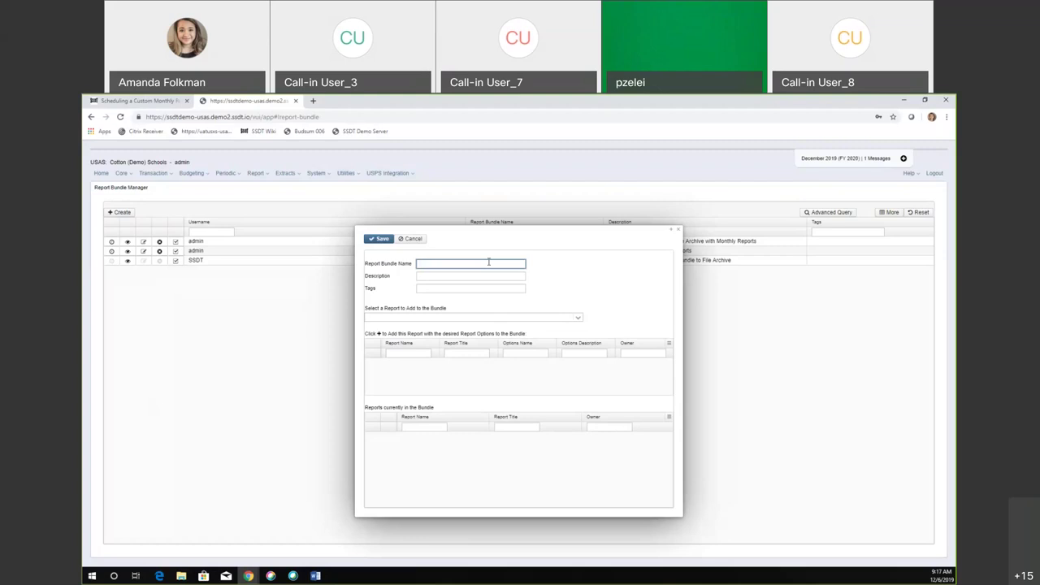
Step: Name the new bundle 'All Account Summary Reports' and leave the description blank
text(All Account Summary Reports)
click(493, 276)
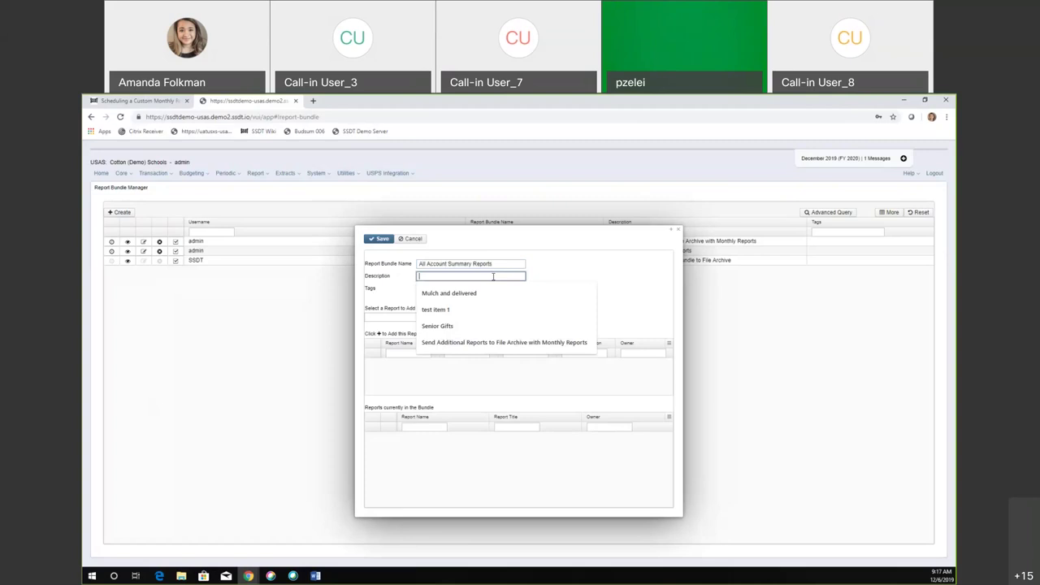
click(549, 266)
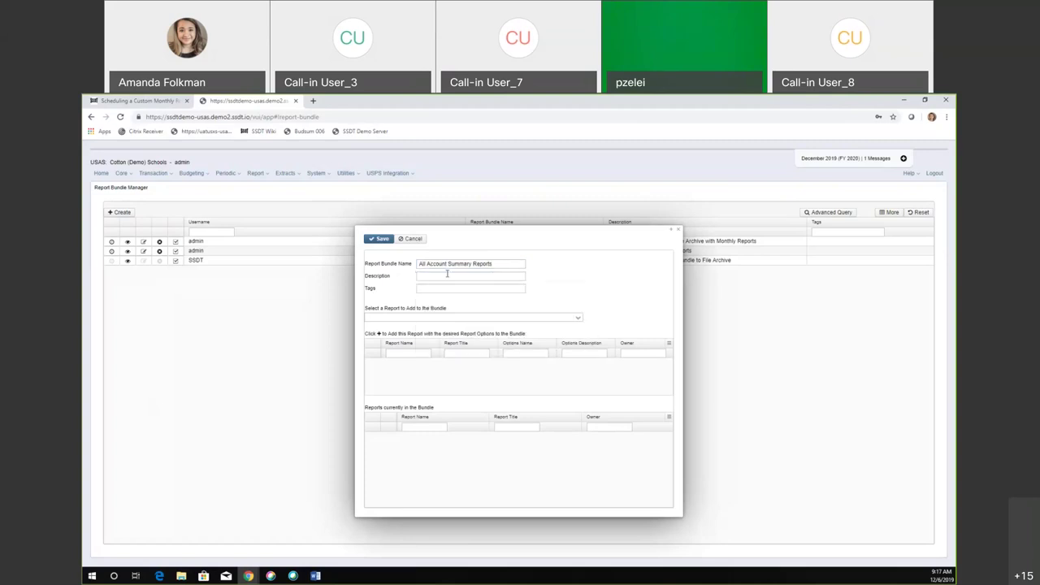
Step: Add the default SSDT Appropriation Summary report to the bundle
click(563, 318)
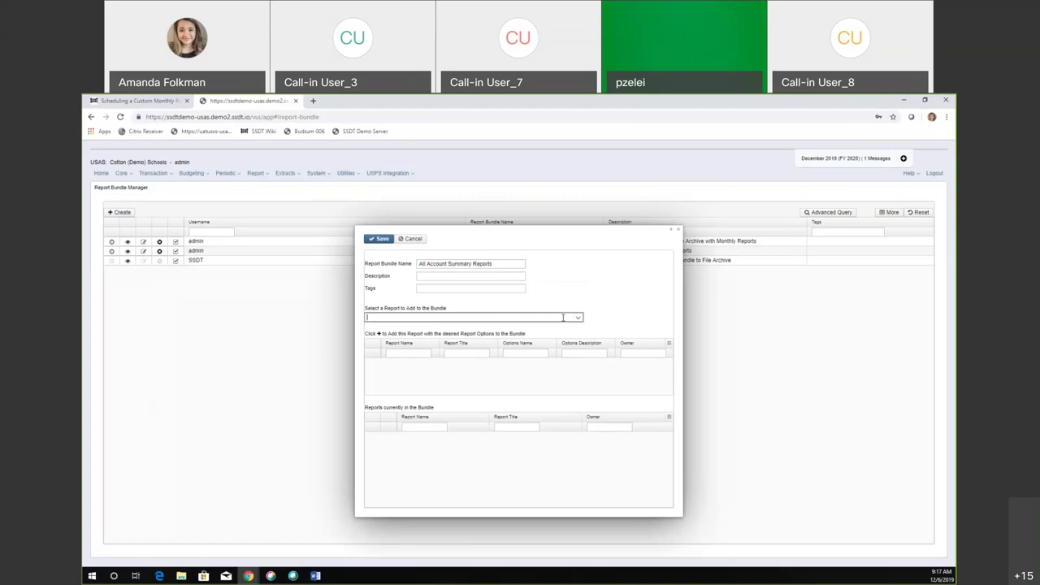
text(app)
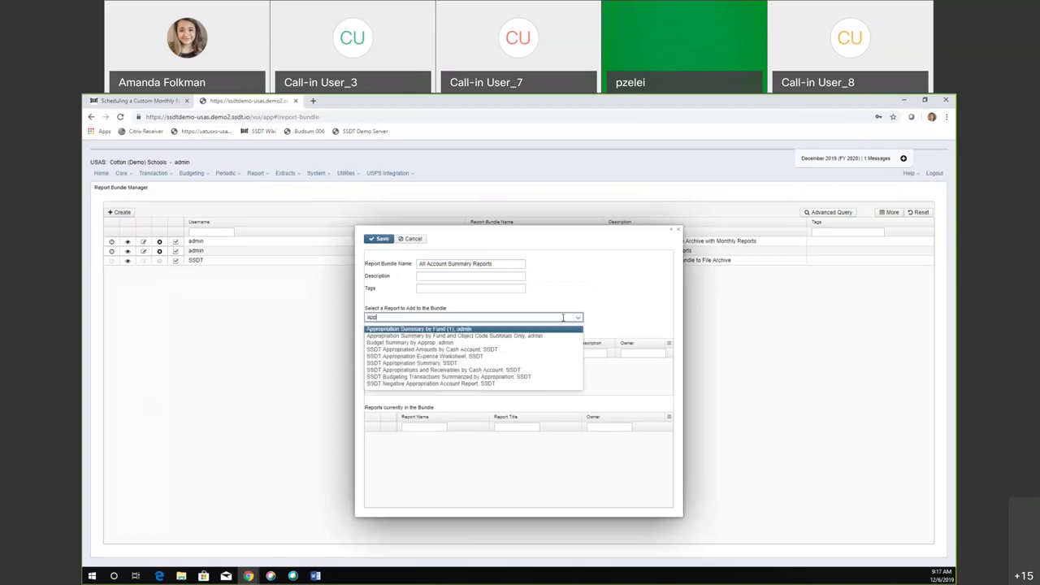
text(ropriation)
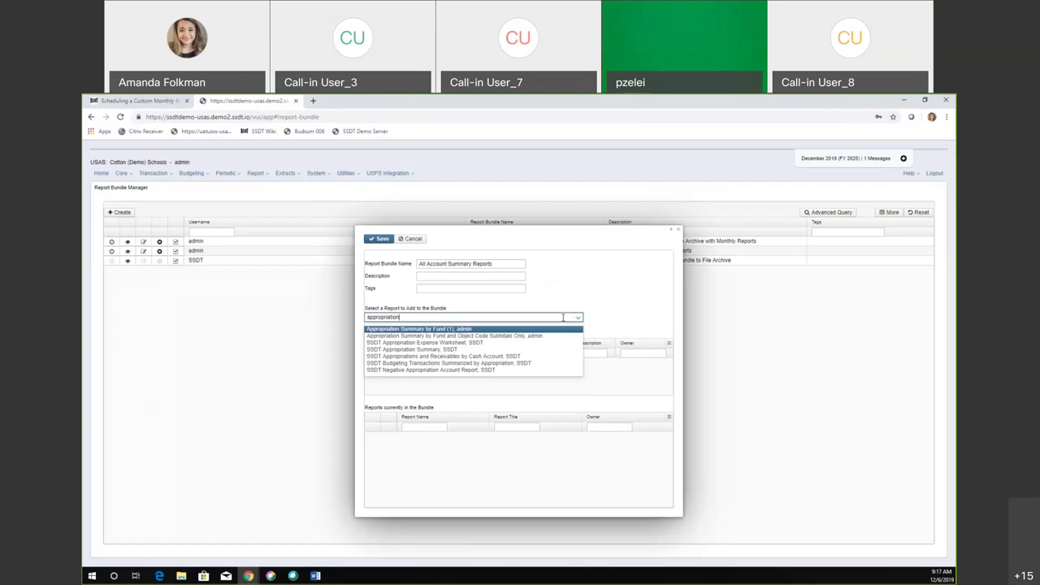
key(Down)
key(Down)
key(Down)
key(Return)
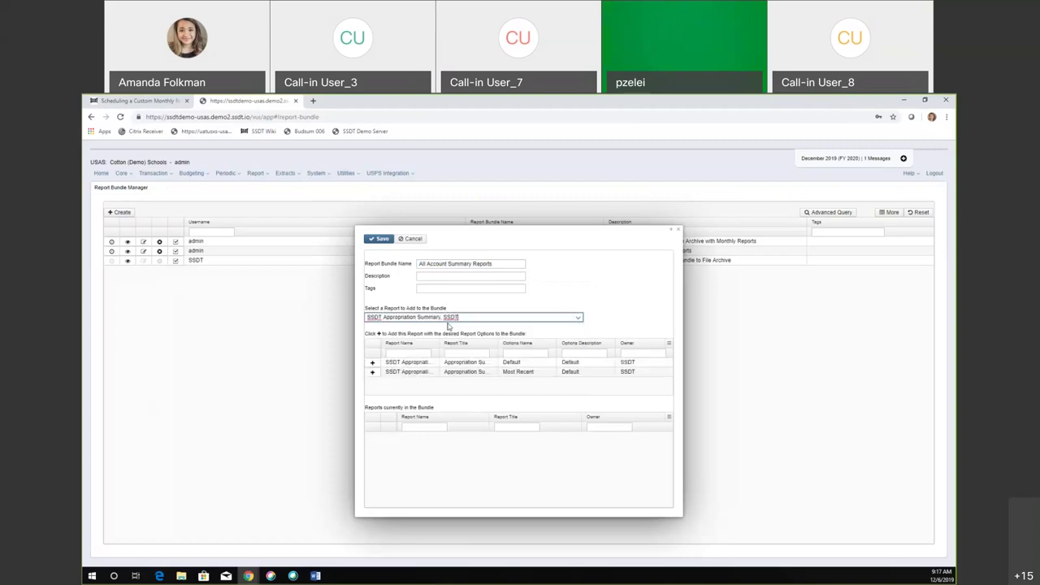
click(372, 363)
Step: Add the default SSDT Budget Summary report to the bundle
click(460, 319)
key(ctrl+a)
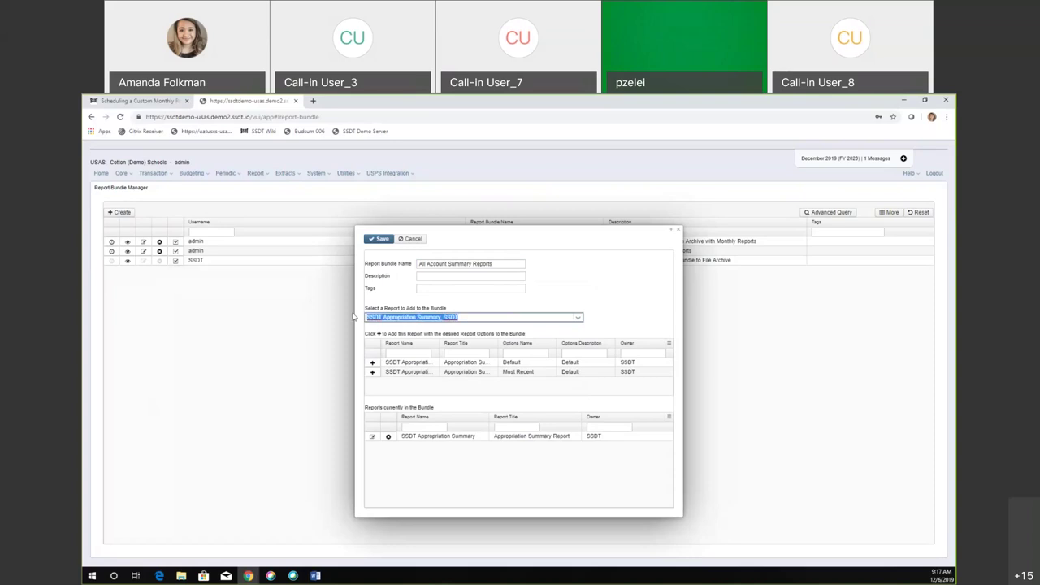
text(sudget summary)
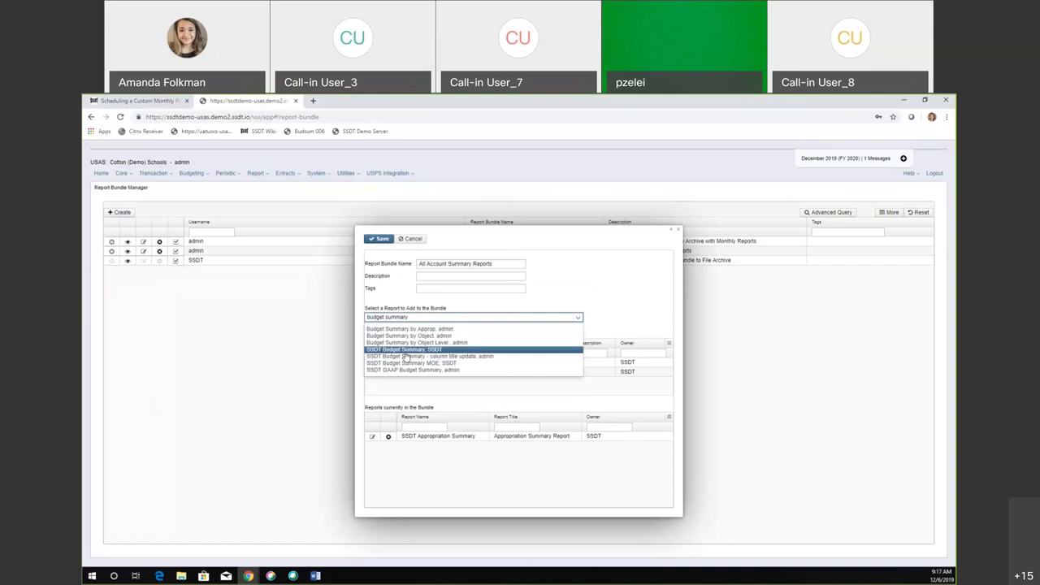
click(455, 349)
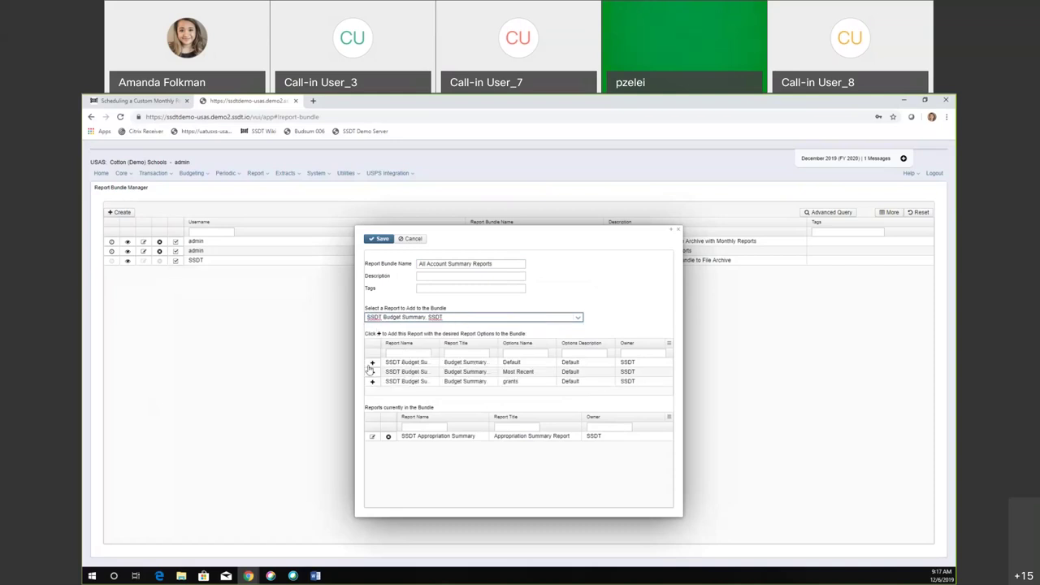
click(408, 347)
click(372, 362)
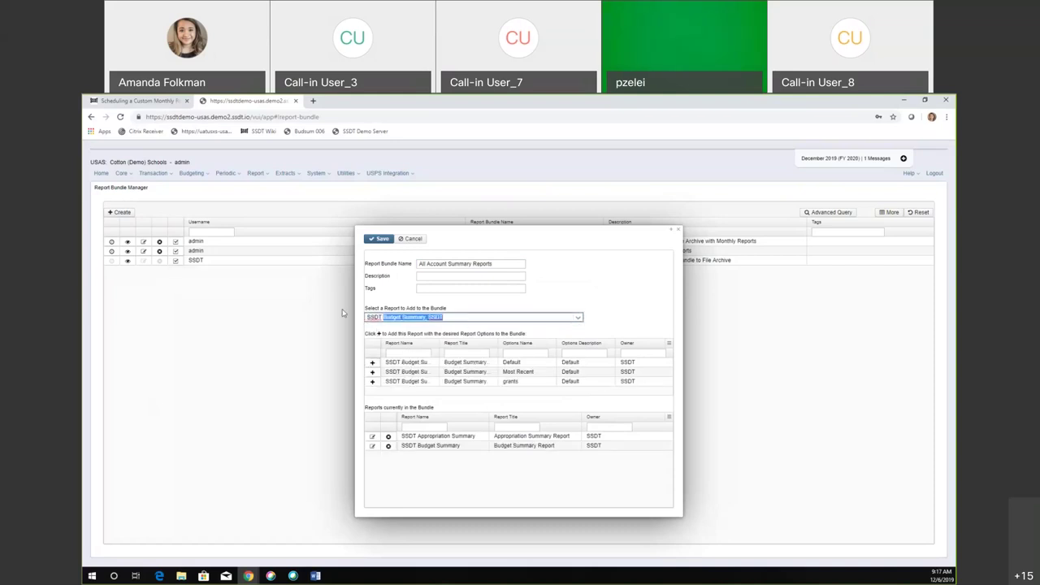
key(BackSpace)
key(BackSpace)
key(BackSpace)
key(BackSpace)
key(BackSpace)
key(BackSpace)
Step: Add the default SSDT Revenue Summary and SSDT Cash Summary reports to the bundle
text(Revenue)
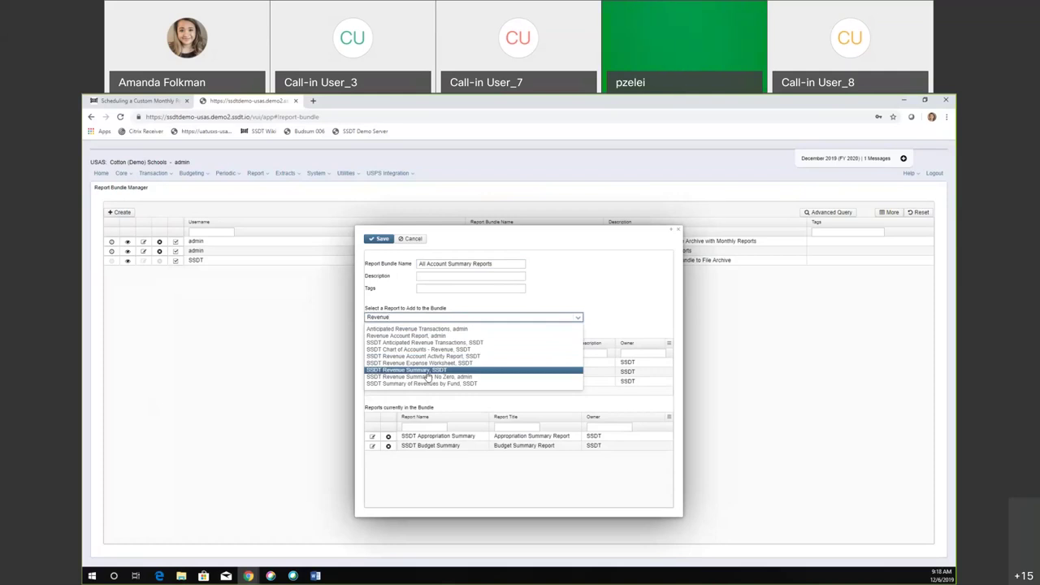
click(427, 372)
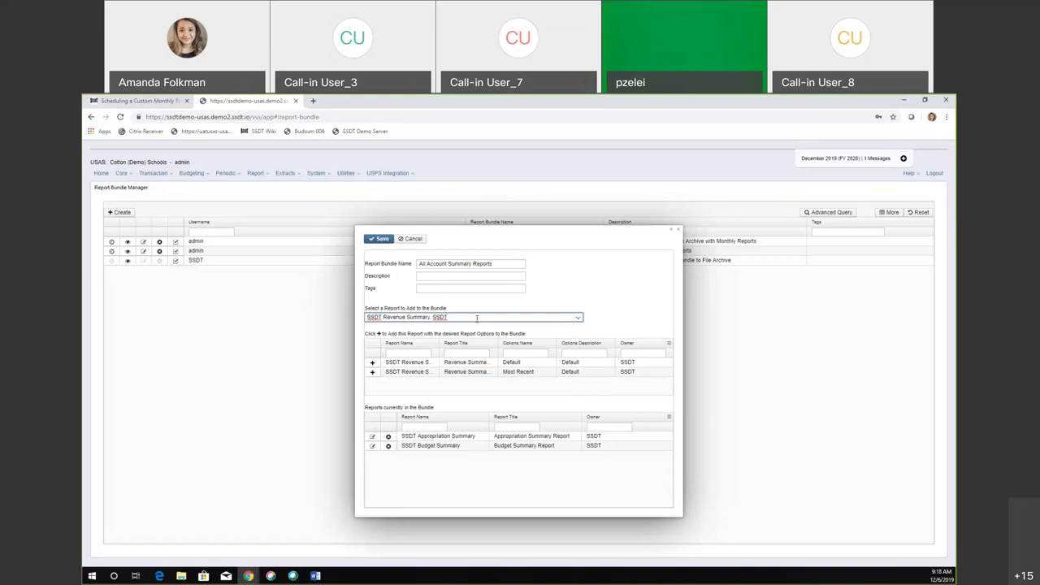
click(372, 362)
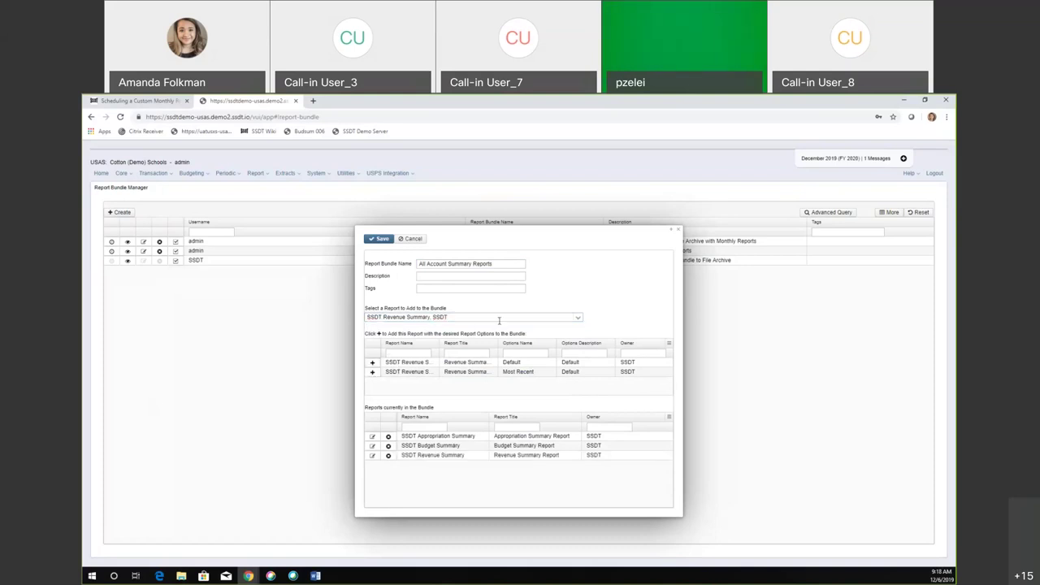
drag(498, 319, 339, 312)
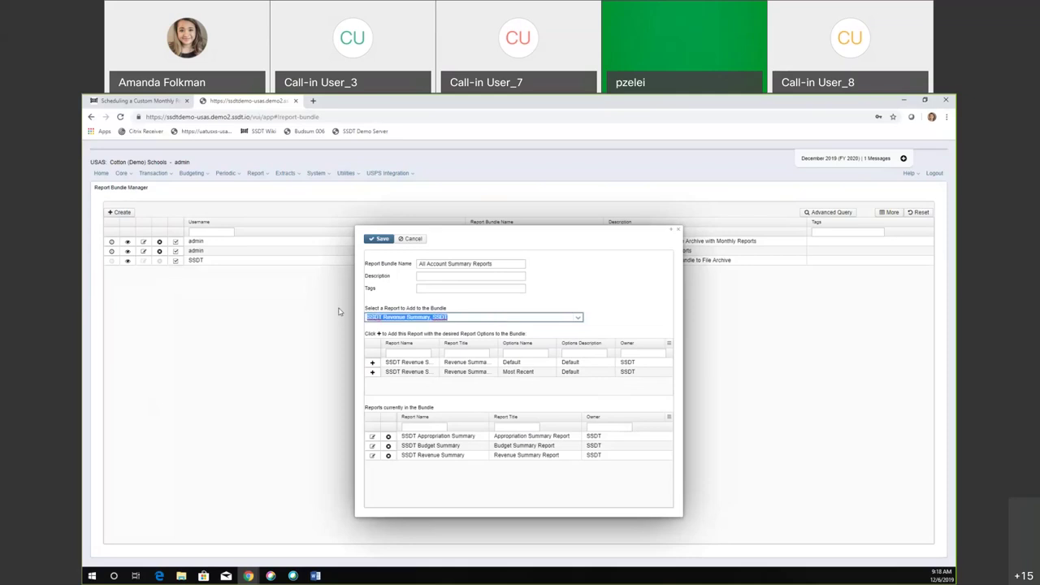
key(BackSpace)
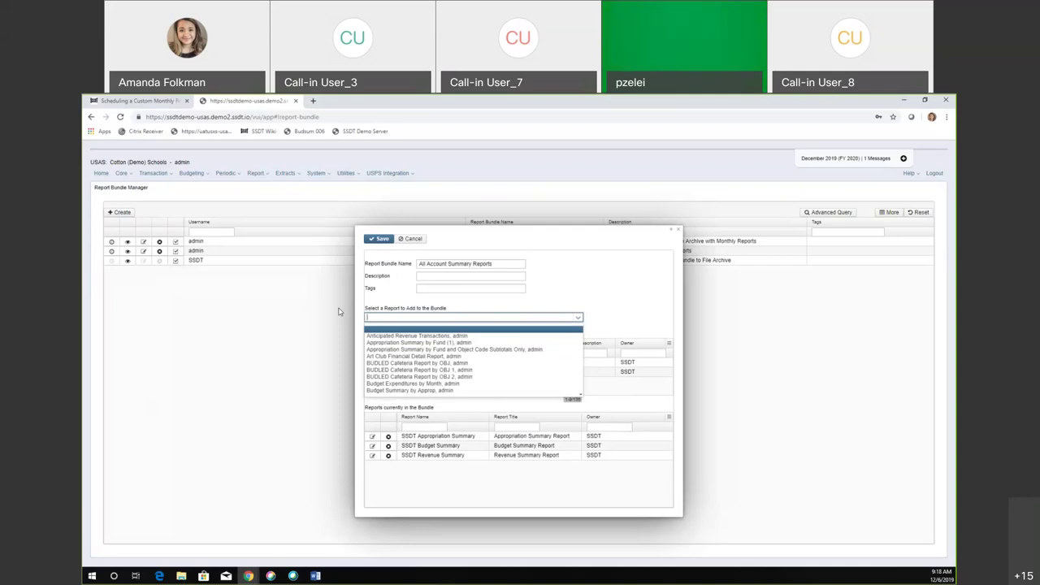
click(379, 317)
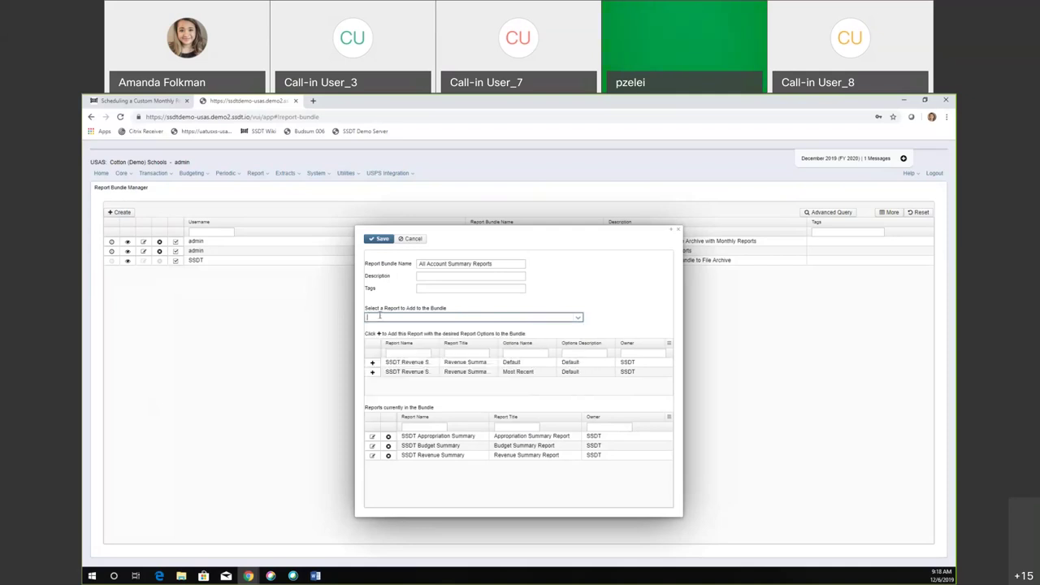
text(Cash)
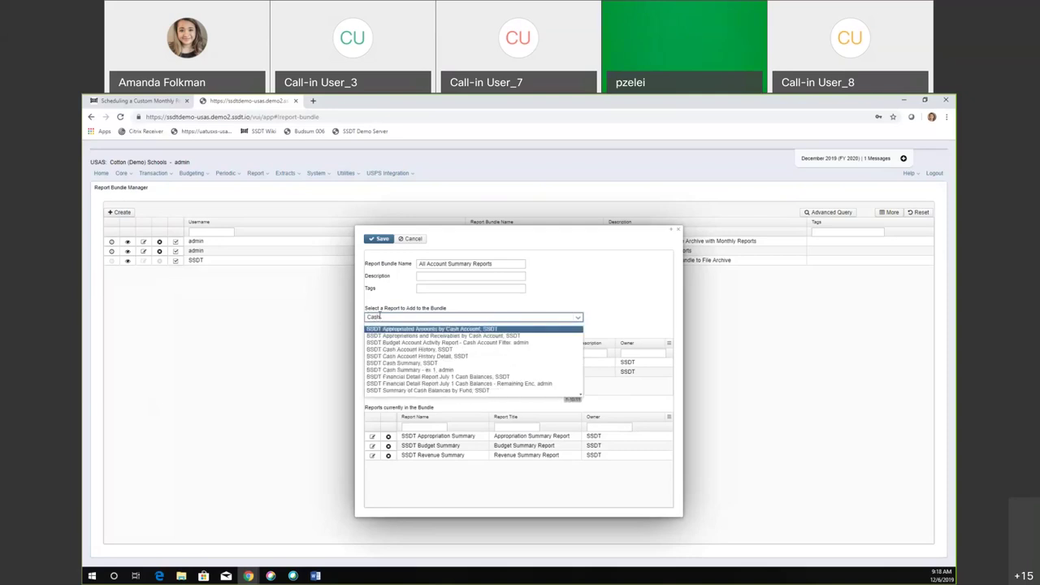
click(400, 362)
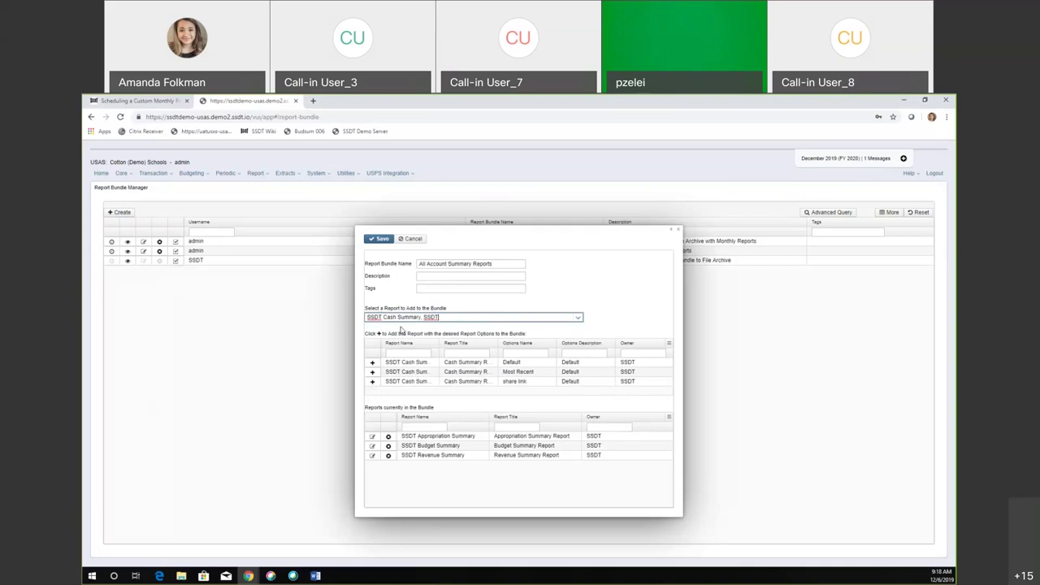
click(373, 362)
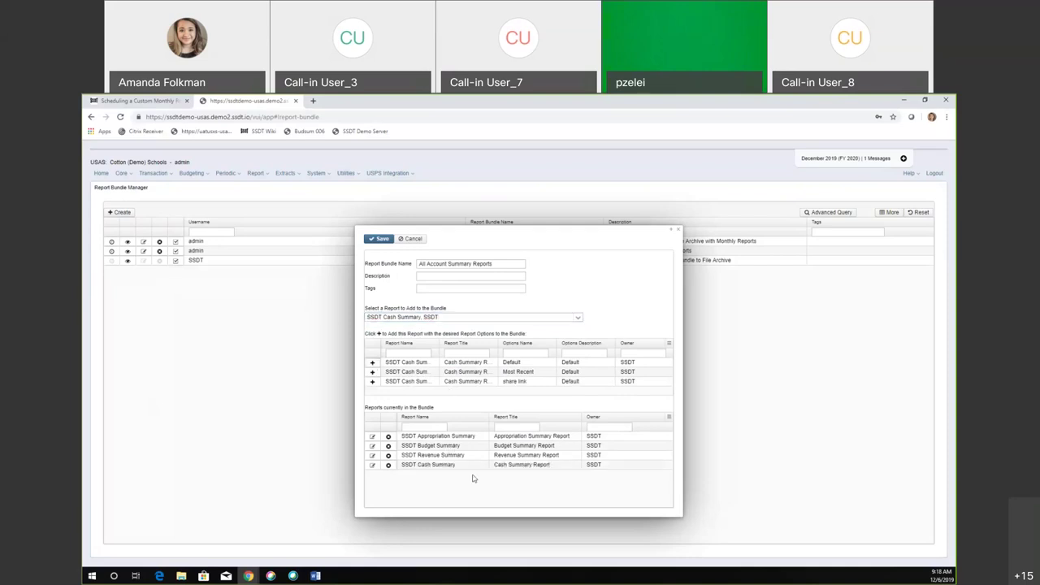
Step: Save the bundle, close its details, and open its schedule settings
click(380, 239)
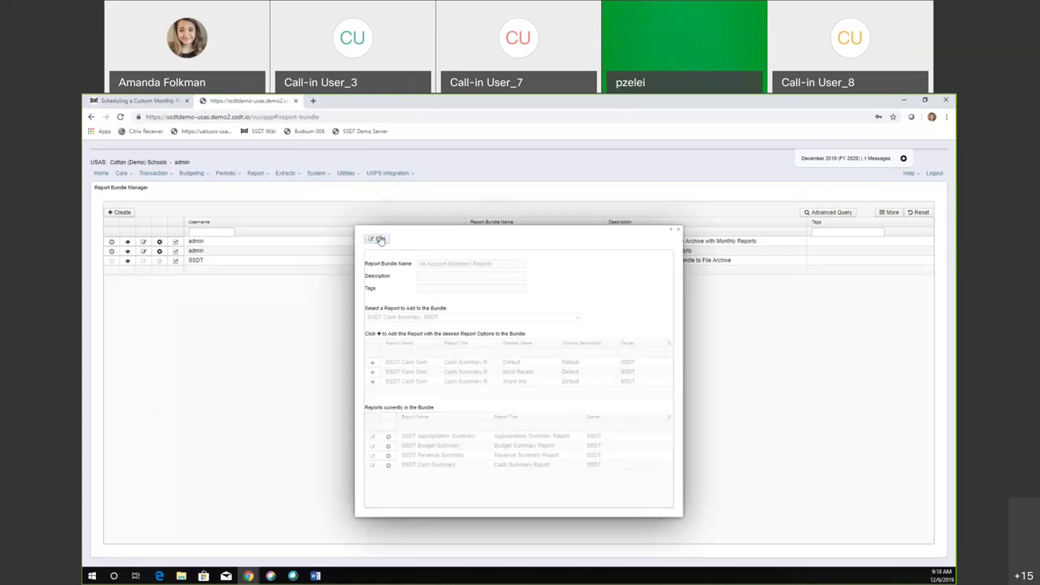
click(678, 229)
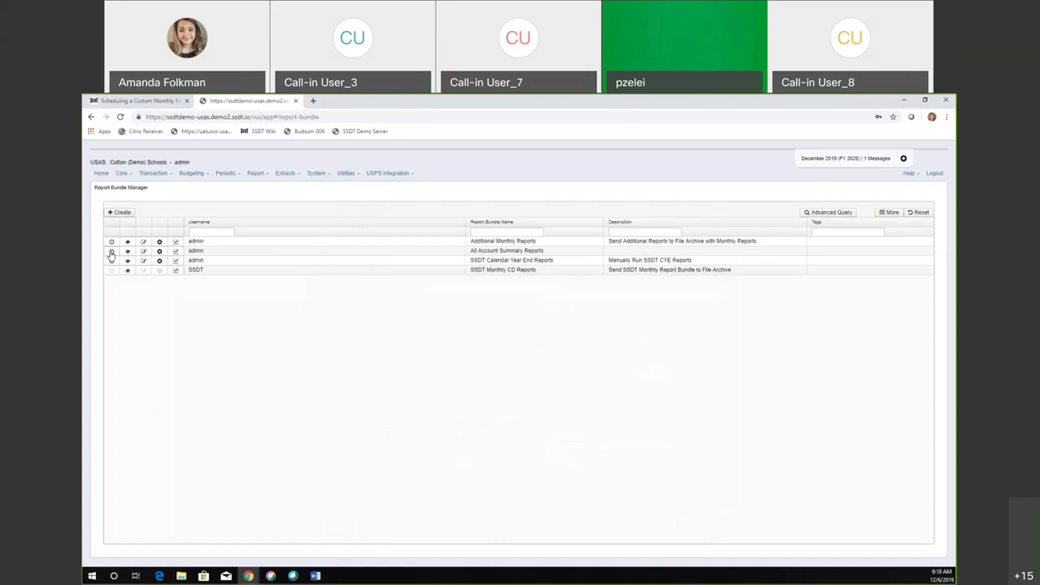
click(111, 252)
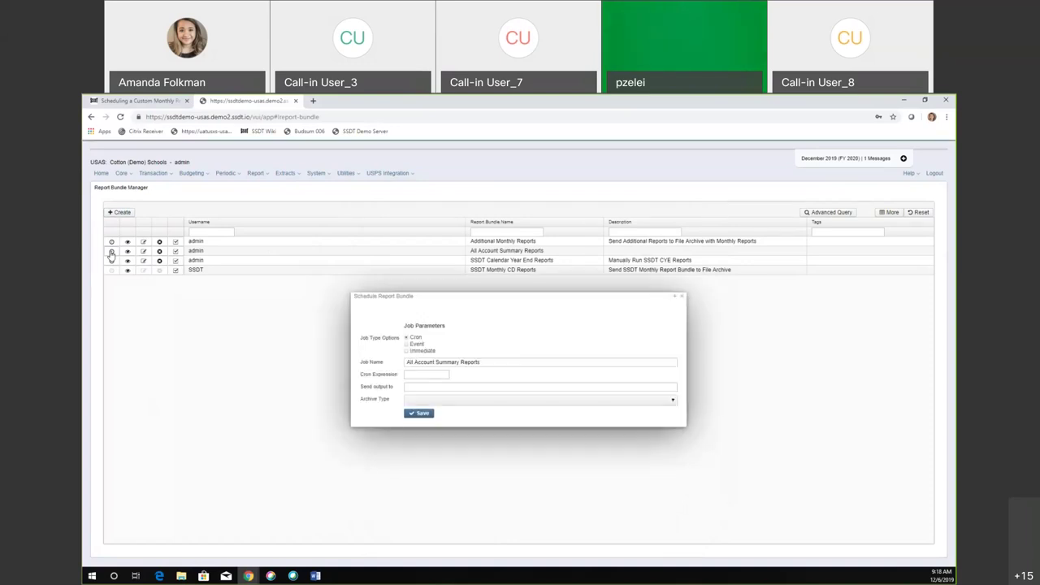
Step: Make the job event-triggered by PostingPeriodCloseCompletedEvent
click(407, 345)
click(419, 375)
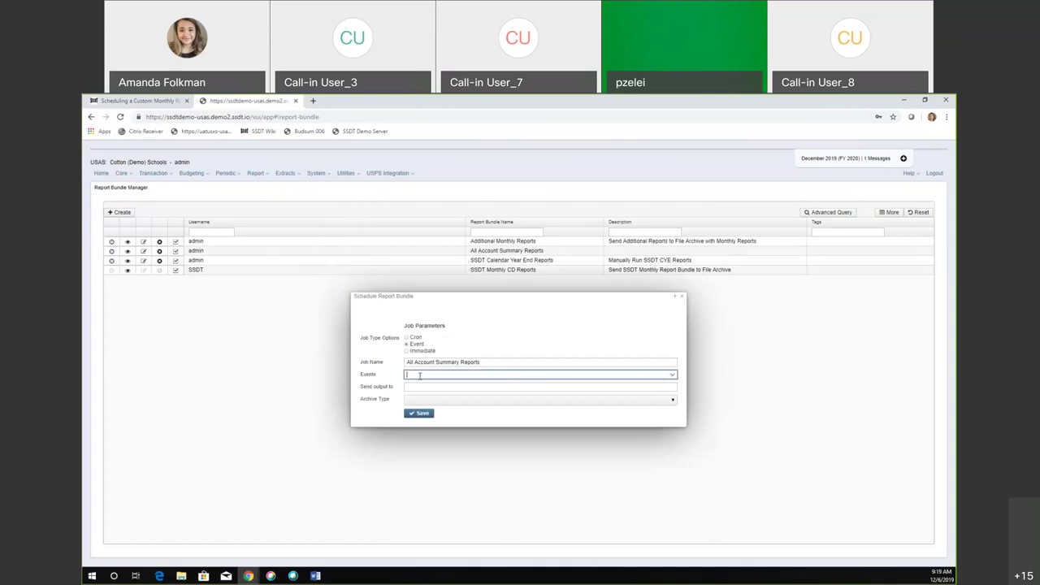
text(posting)
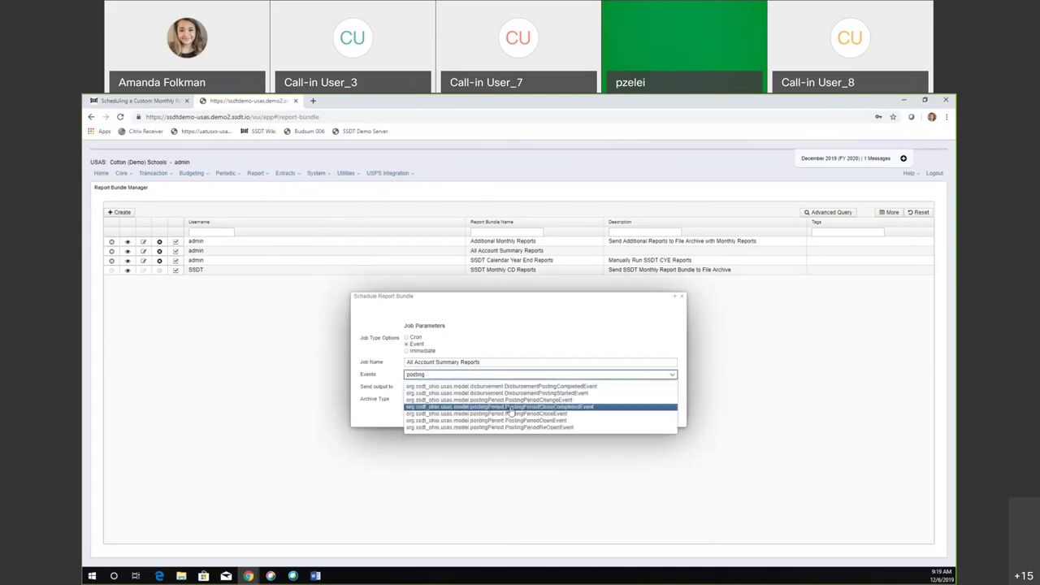
click(477, 406)
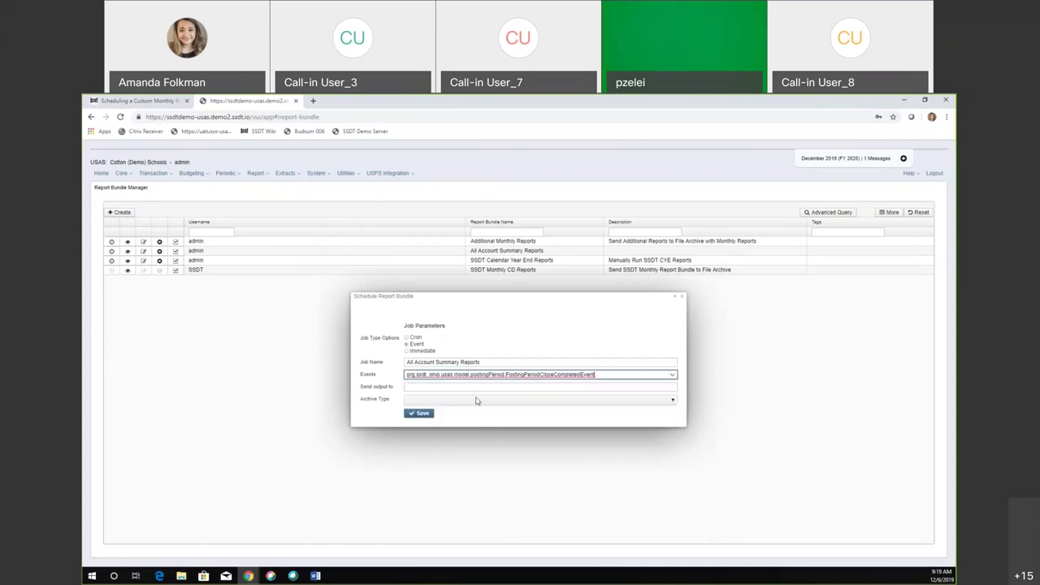
Step: Send output to the user's e-mail address as one notification with multiple attachments, then save
click(424, 387)
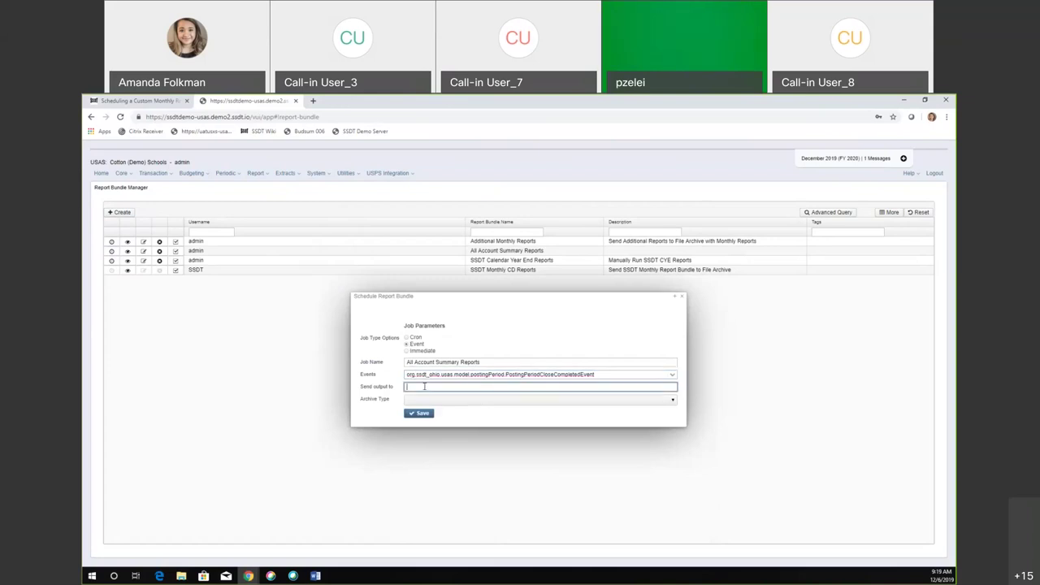
click(463, 401)
click(467, 415)
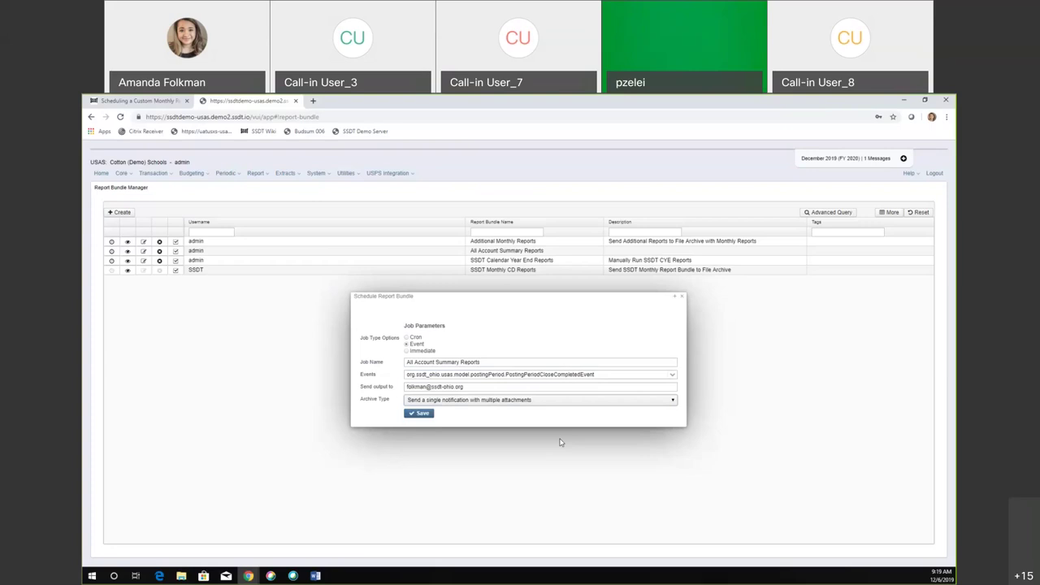
click(420, 415)
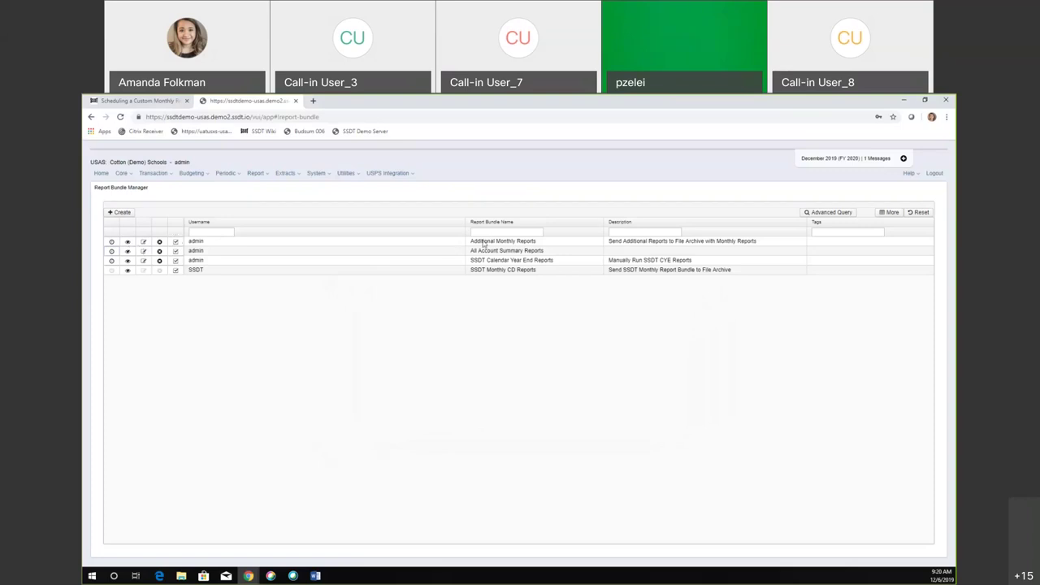
Step: Review the Additional Monthly Reports bundle details, then disable that bundle
click(126, 243)
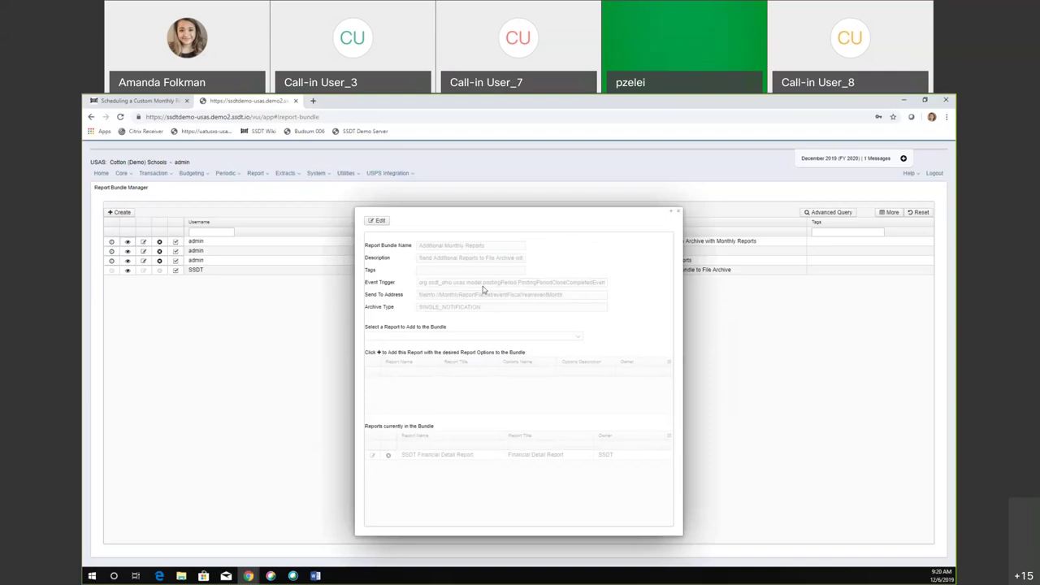
click(680, 212)
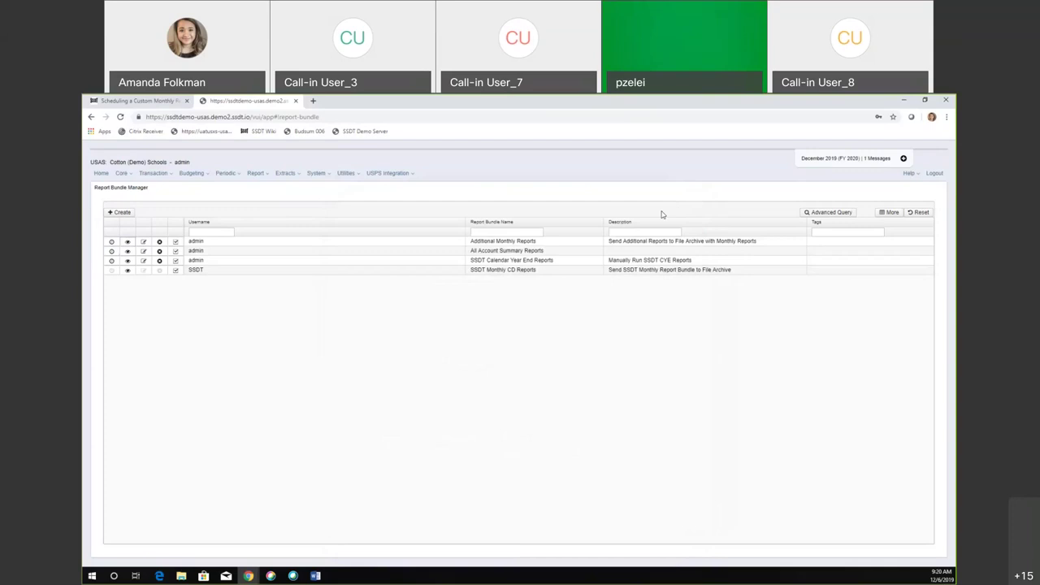
click(175, 242)
key(alt+Tab)
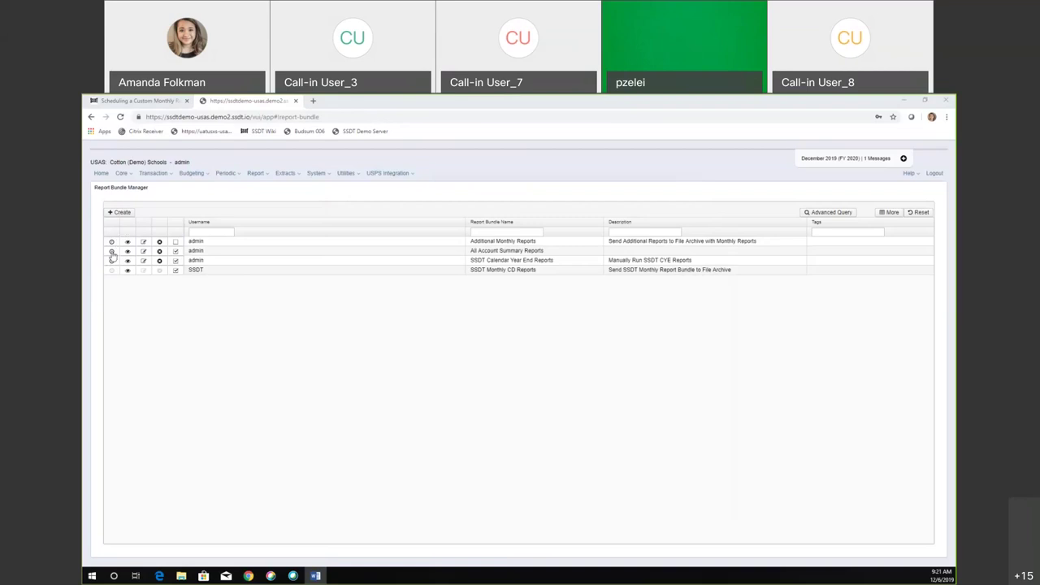
click(112, 257)
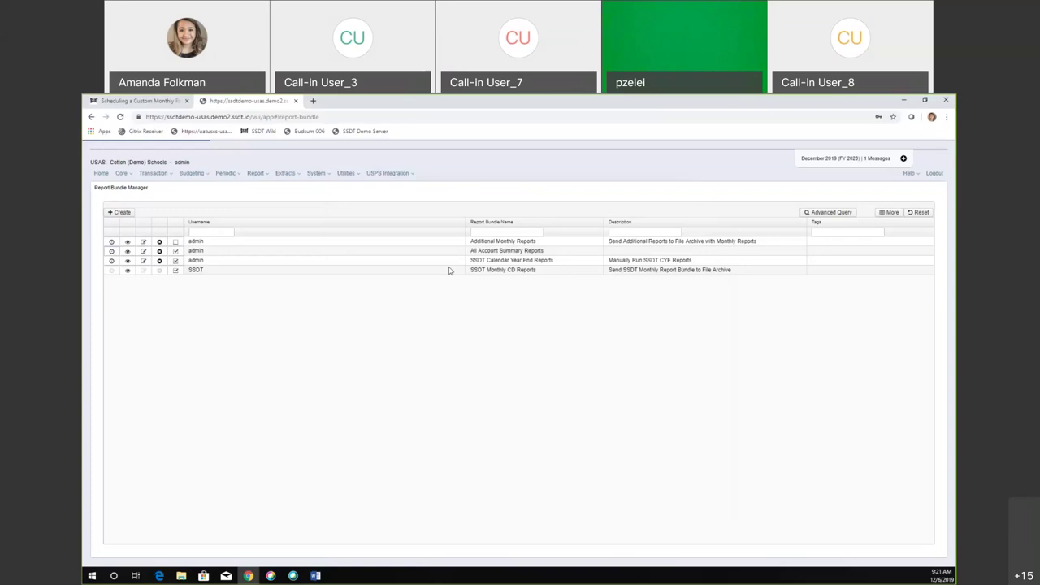
Step: Reschedule All Account Summary Reports as an Immediate job and clear the output e-mail address
click(128, 251)
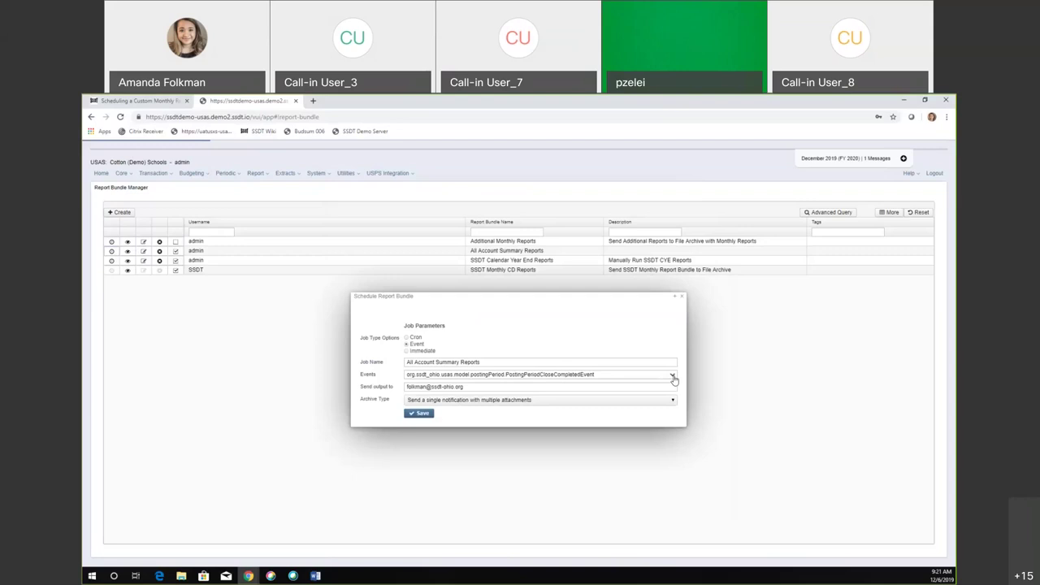
click(407, 352)
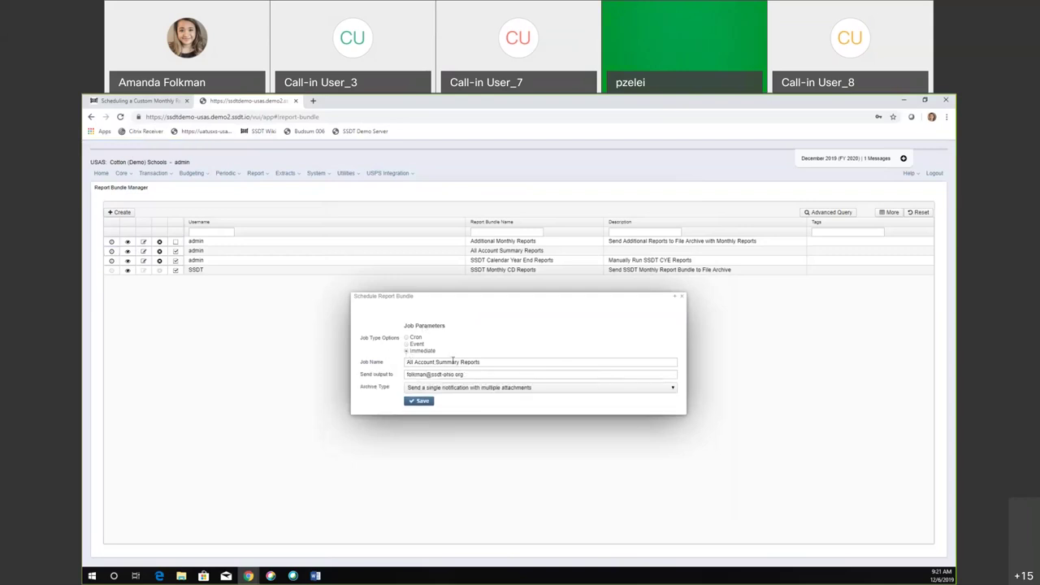
triple_click(478, 374)
key(BackSpace)
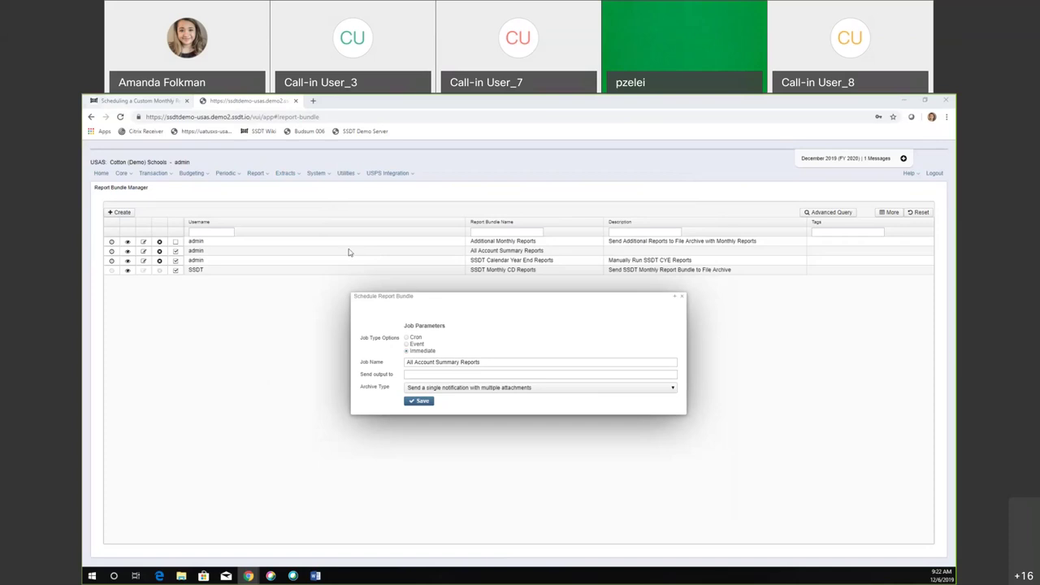
Step: Navigate to USAS-R Documentation > Report > Report Bundles, Schedule a Report Bundle section
click(137, 101)
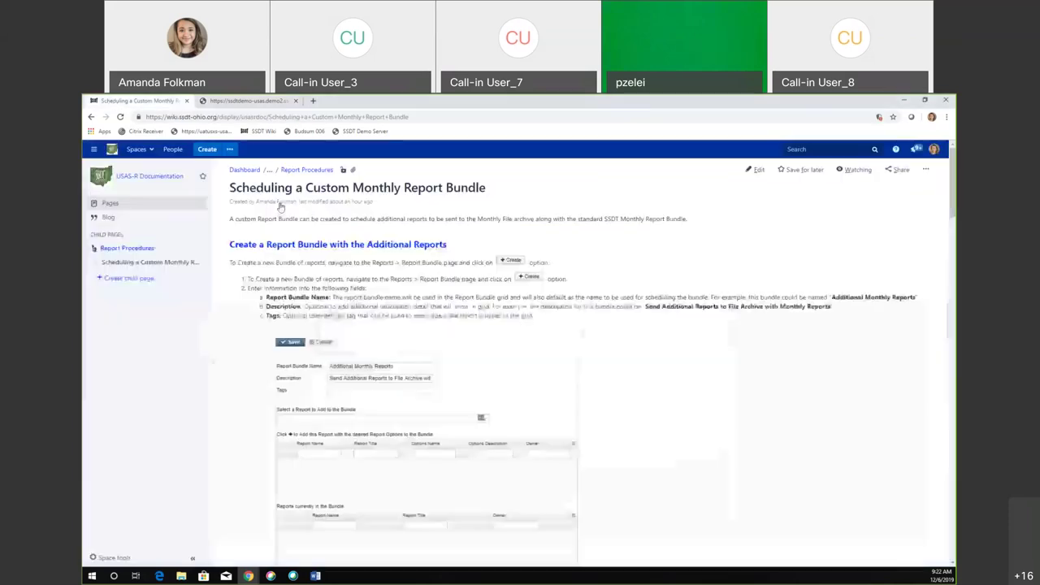
click(118, 155)
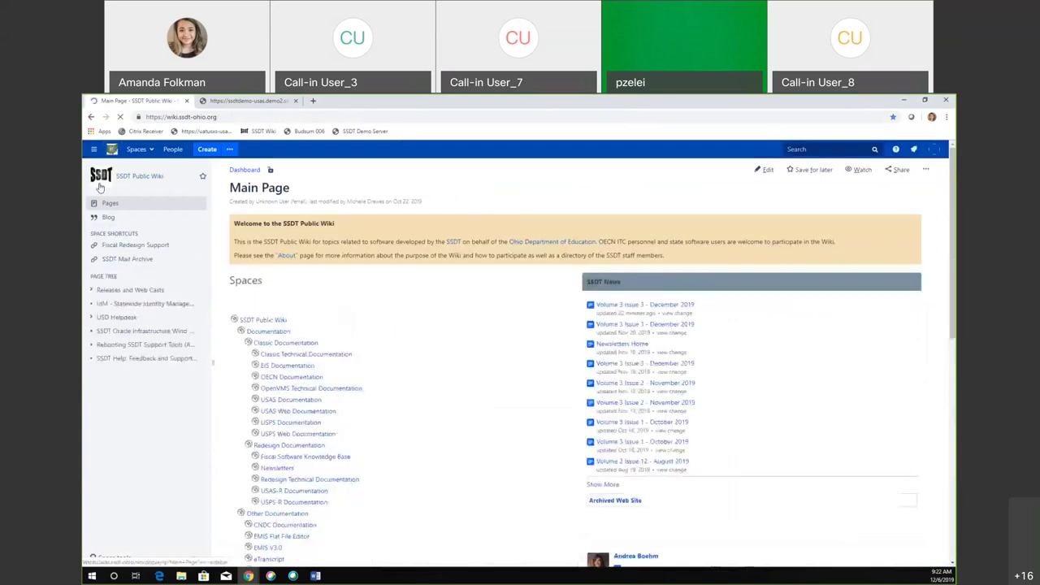
click(325, 492)
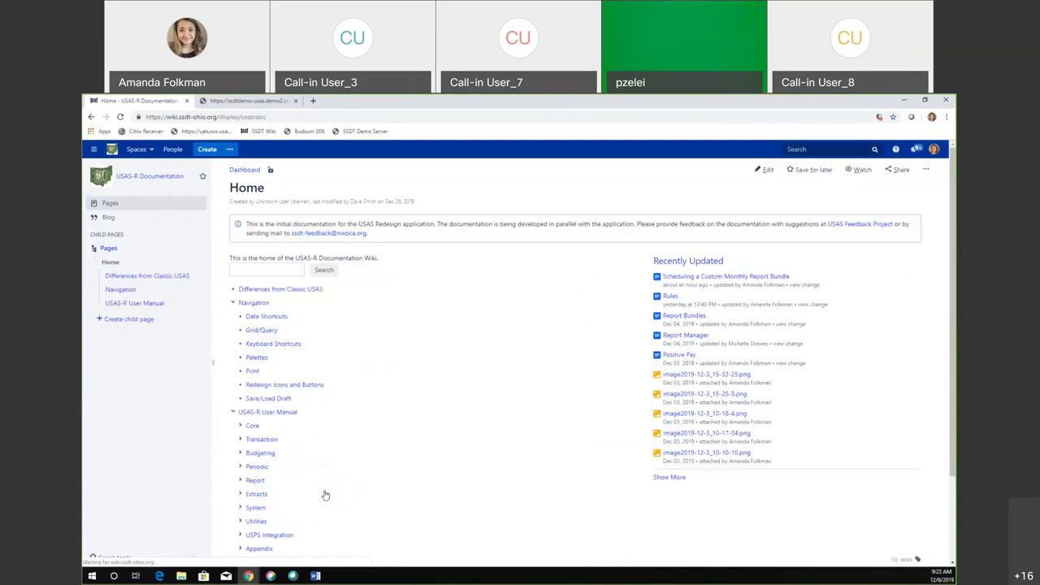
click(240, 480)
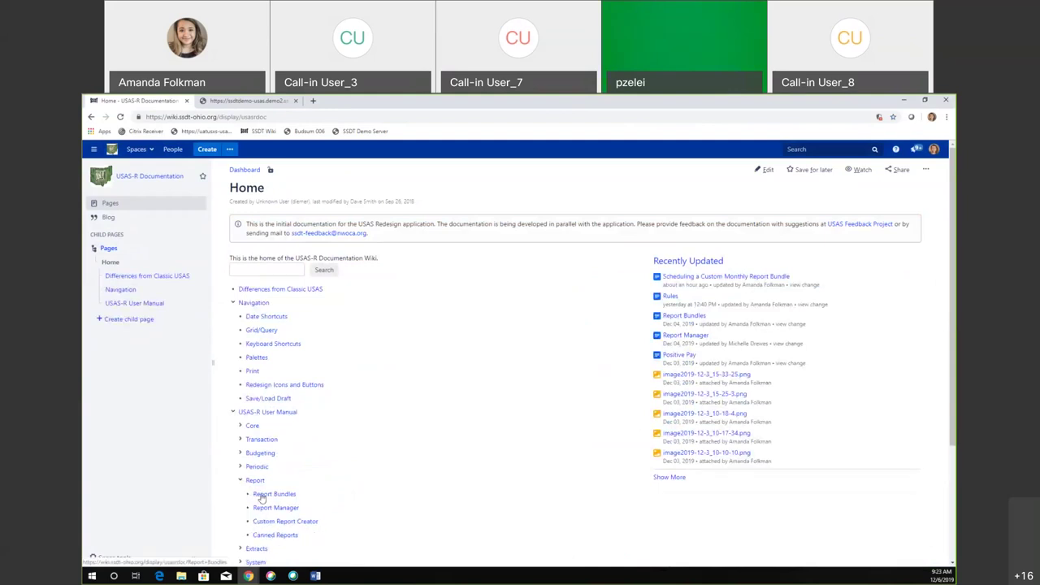
click(261, 496)
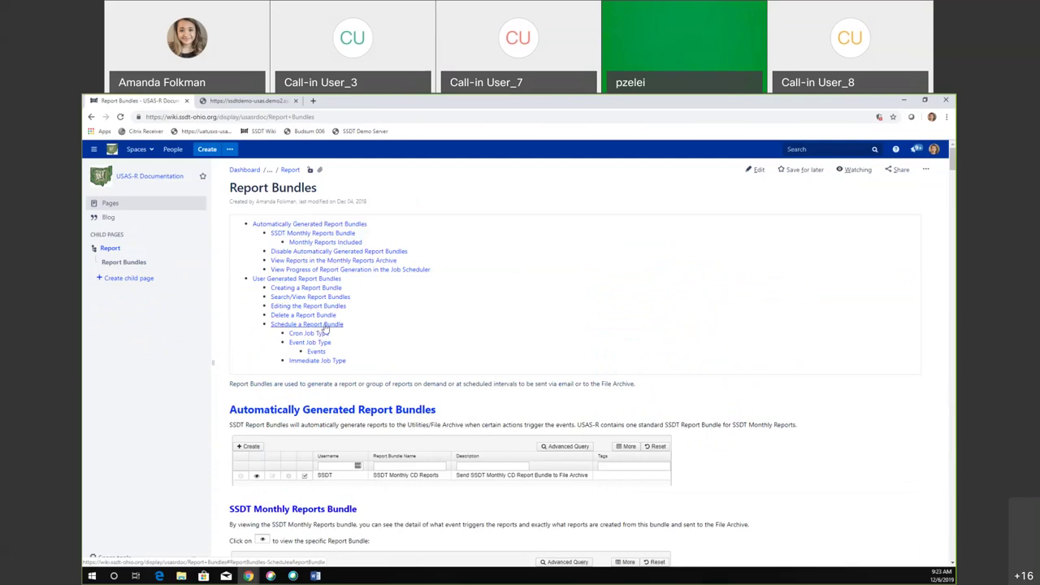
click(325, 325)
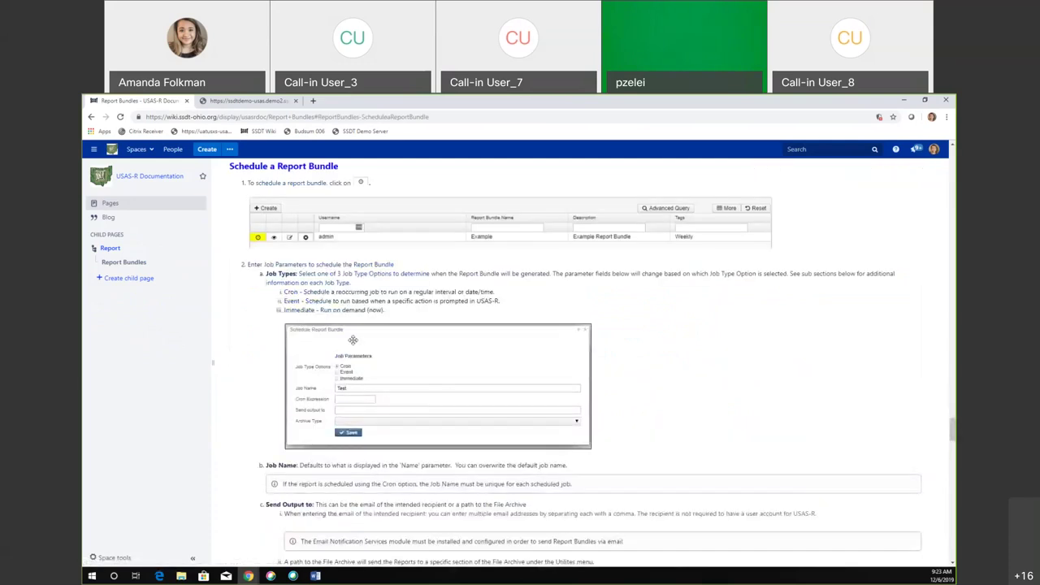
Step: Read the Send Output to section and select the path fileinfo://MonthlyReportFileSet/2020/6
scroll(551, 341, down, 5)
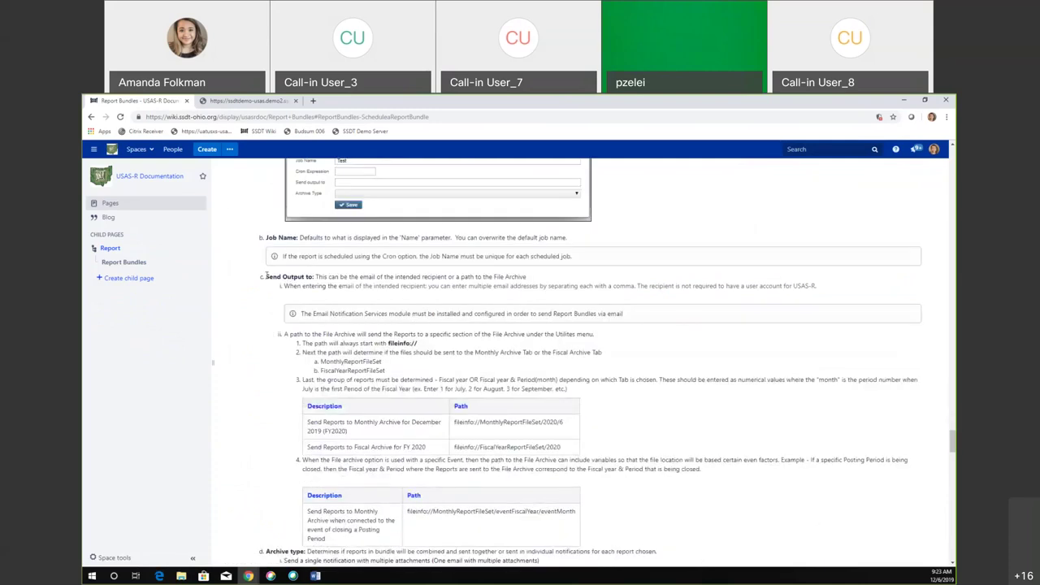
drag(266, 276, 315, 276)
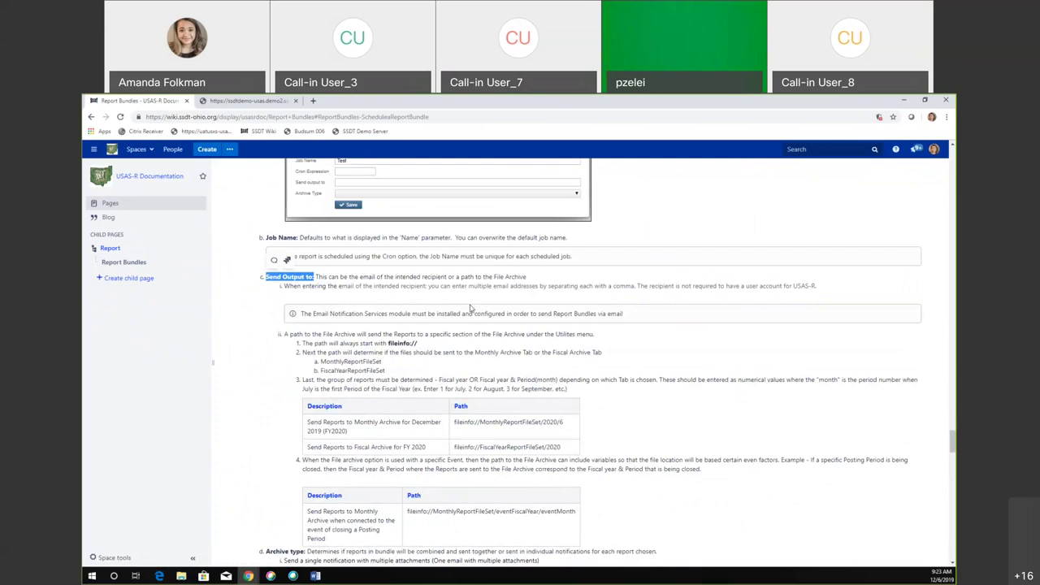
click(257, 301)
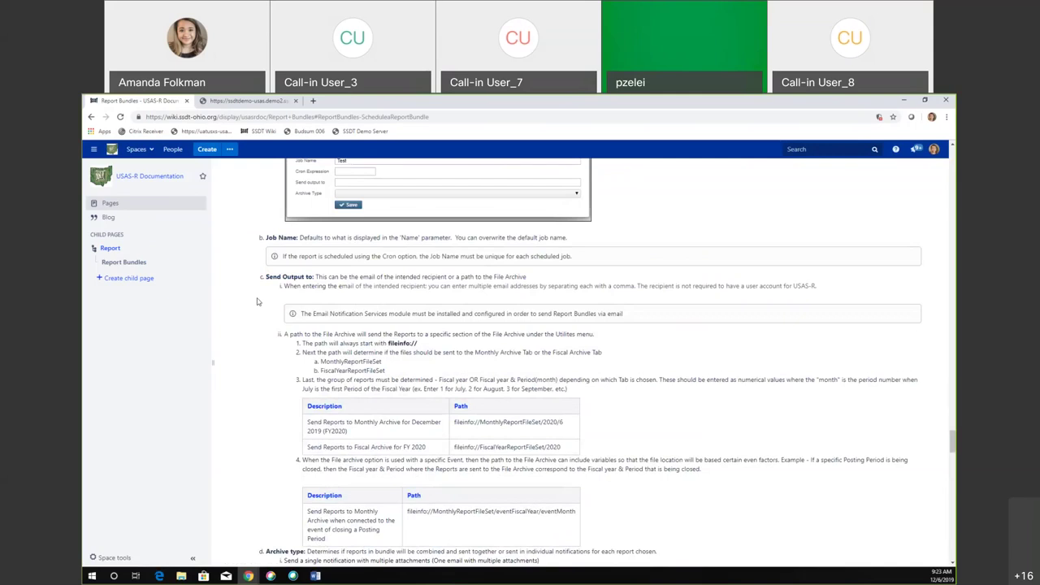
drag(339, 328, 364, 334)
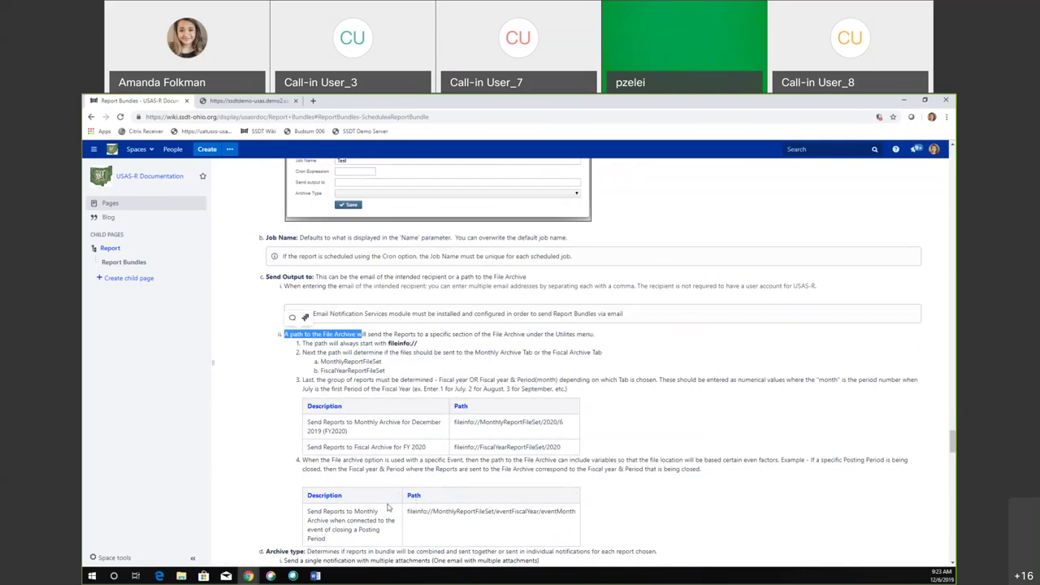
click(409, 512)
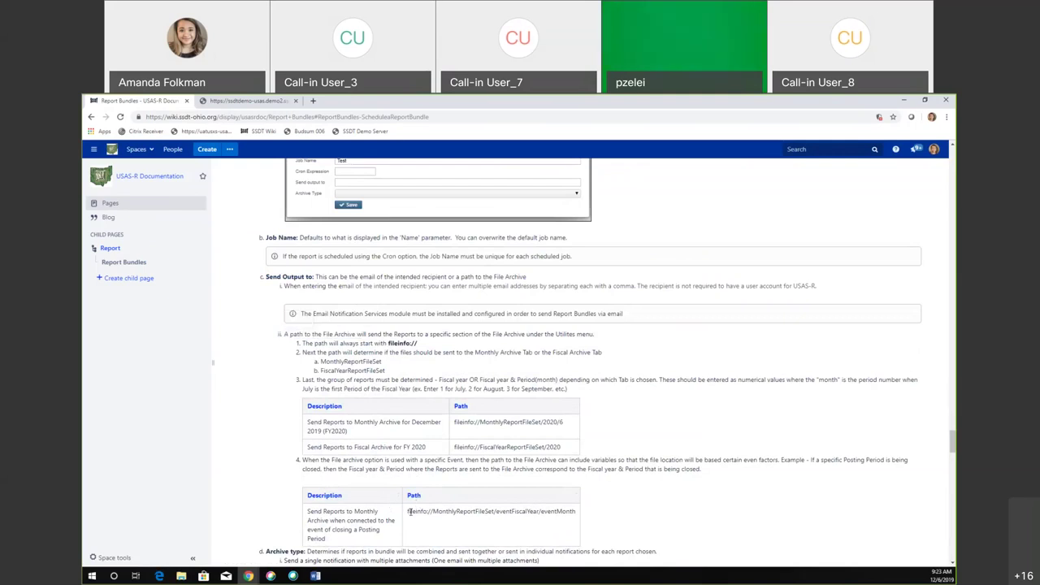
drag(410, 512, 577, 512)
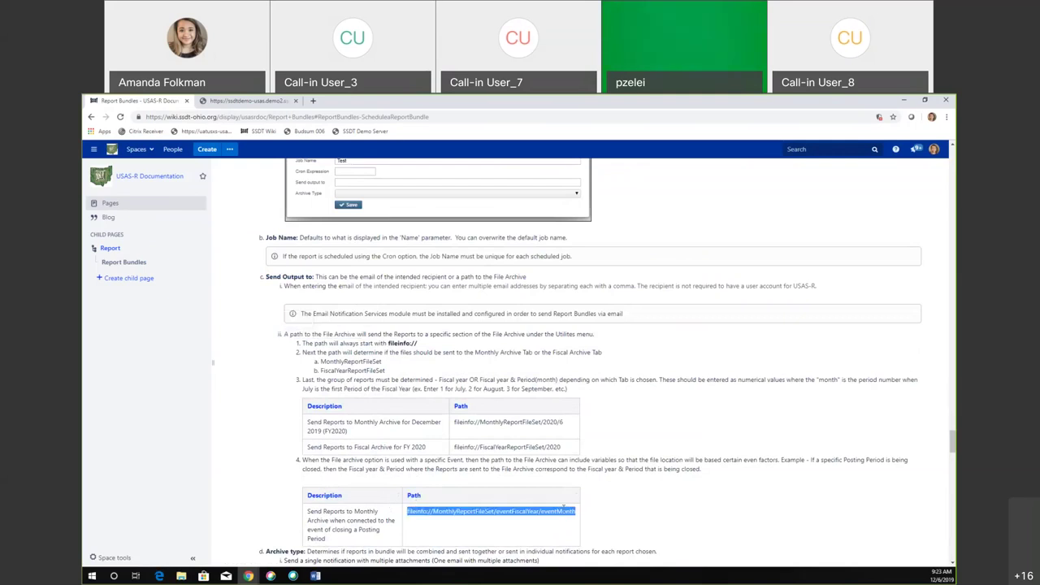
click(253, 418)
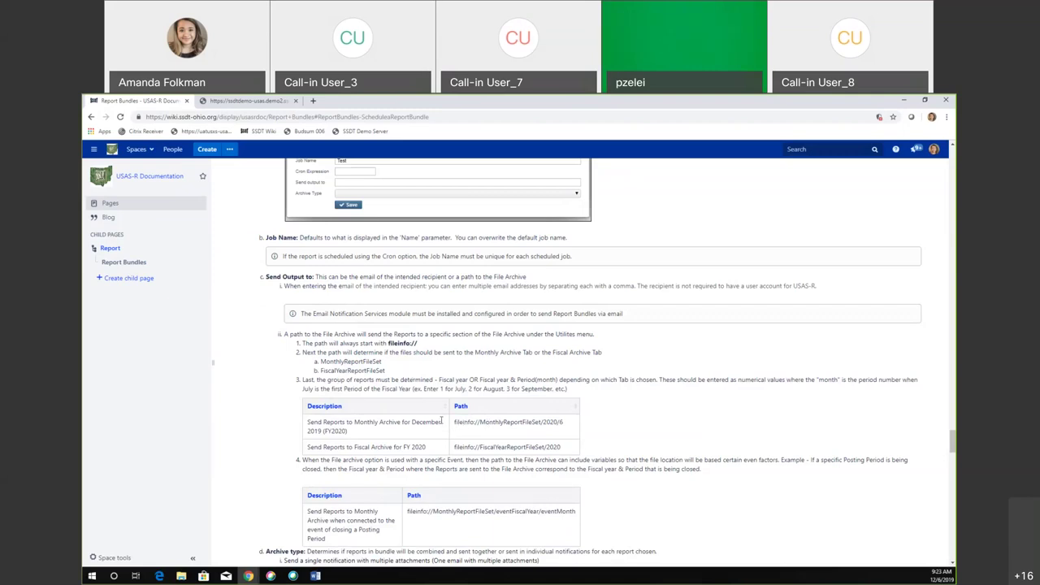
drag(453, 423, 480, 424)
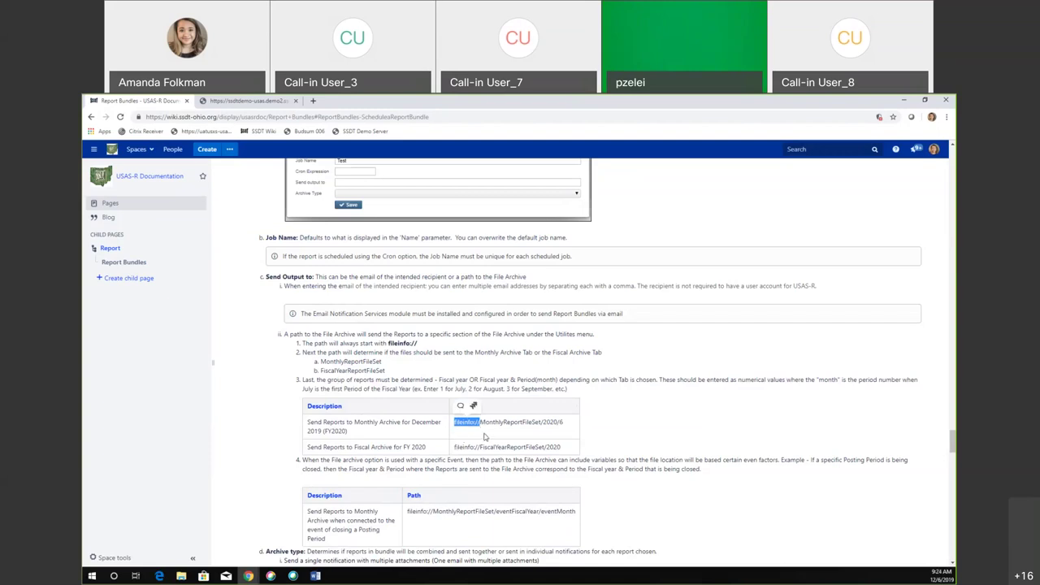
click(491, 422)
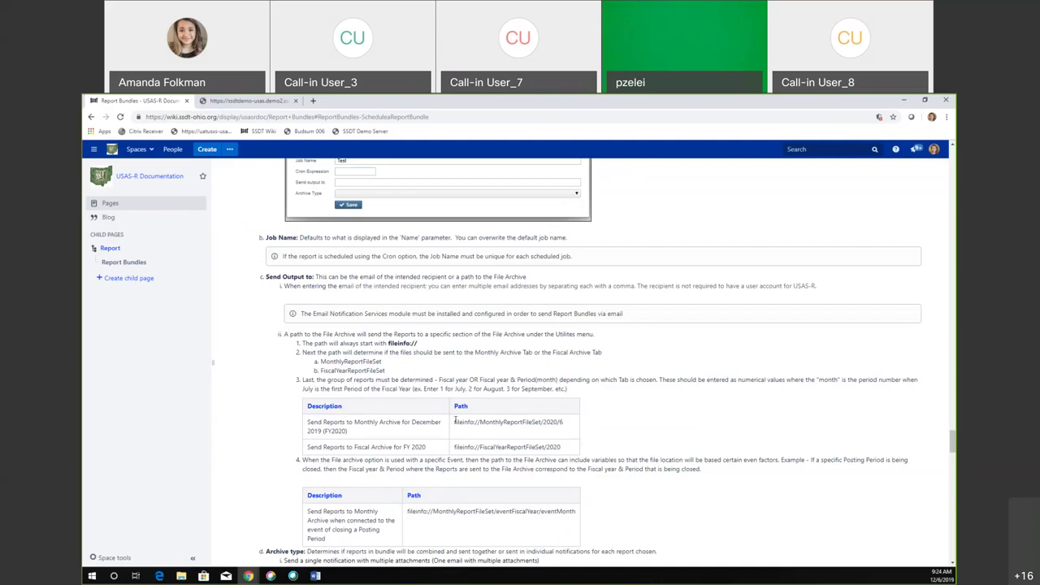
drag(455, 422, 566, 438)
key(ctrl+c)
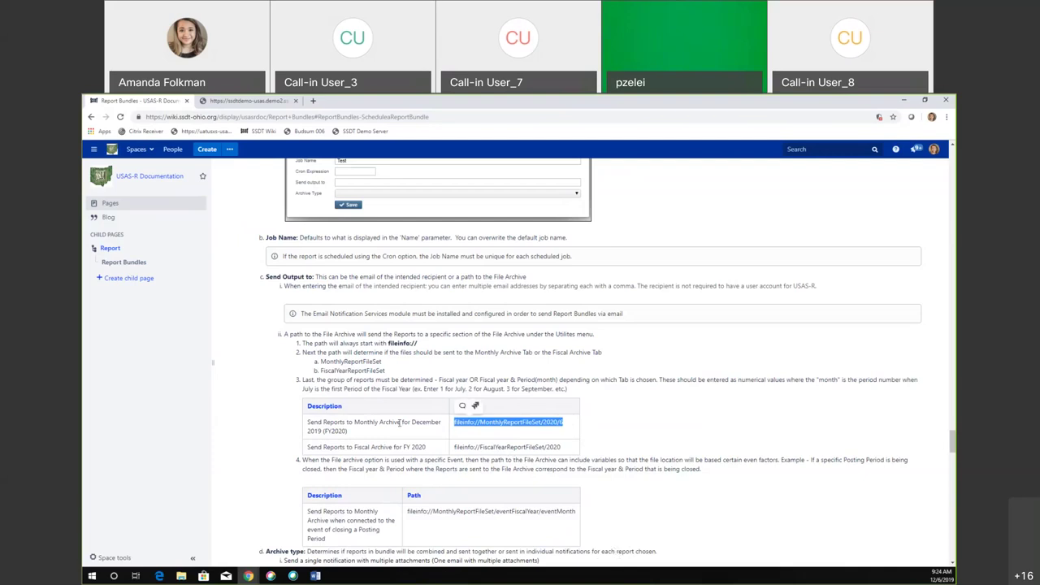
Step: Paste fileinfo://MonthlyReportFileSet/2020/6 into Send output to, then close the dialog unsaved
click(230, 104)
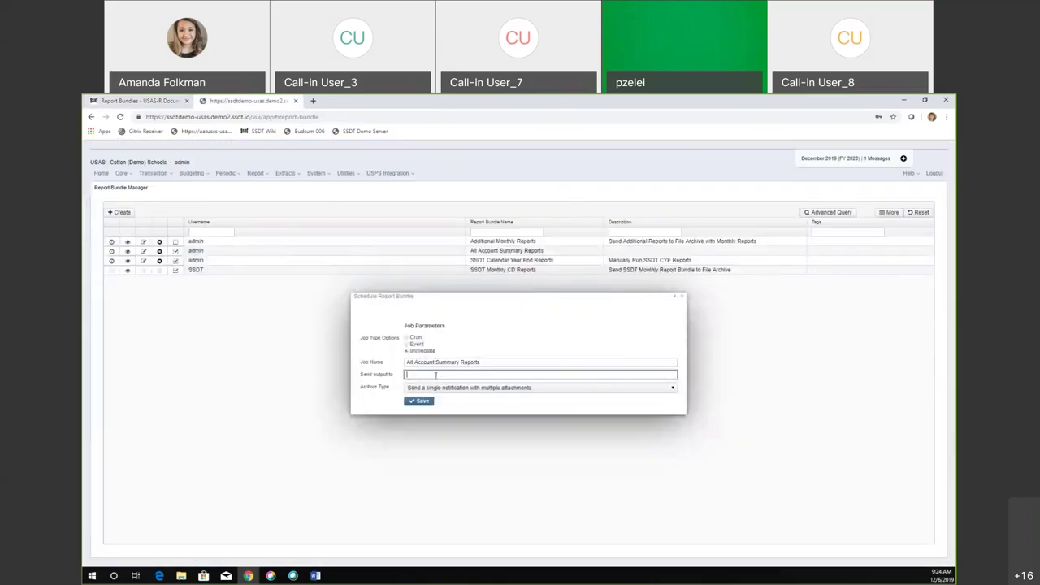
key(ctrl+v)
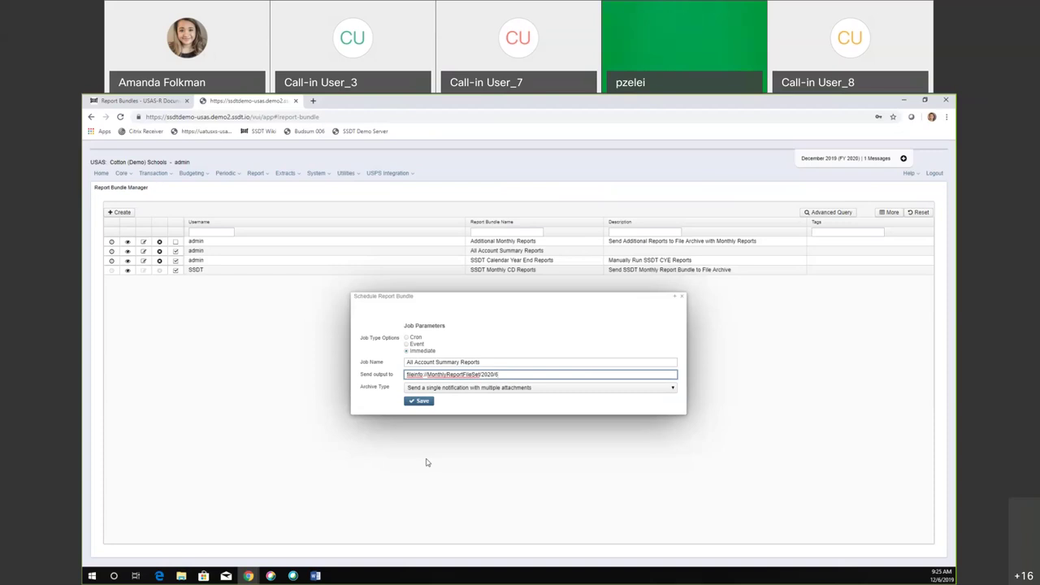
key(alt+Tab)
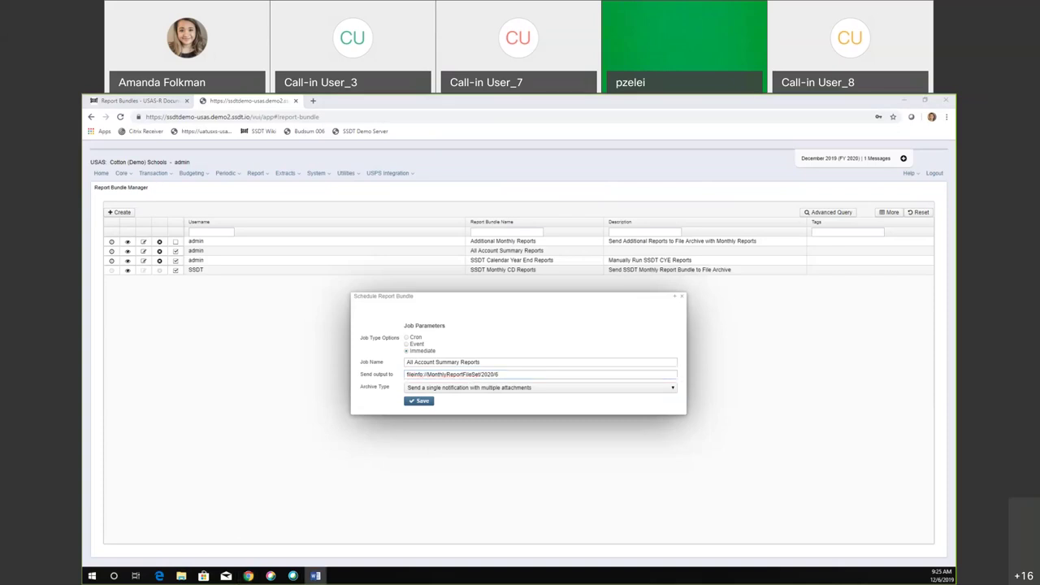
click(684, 297)
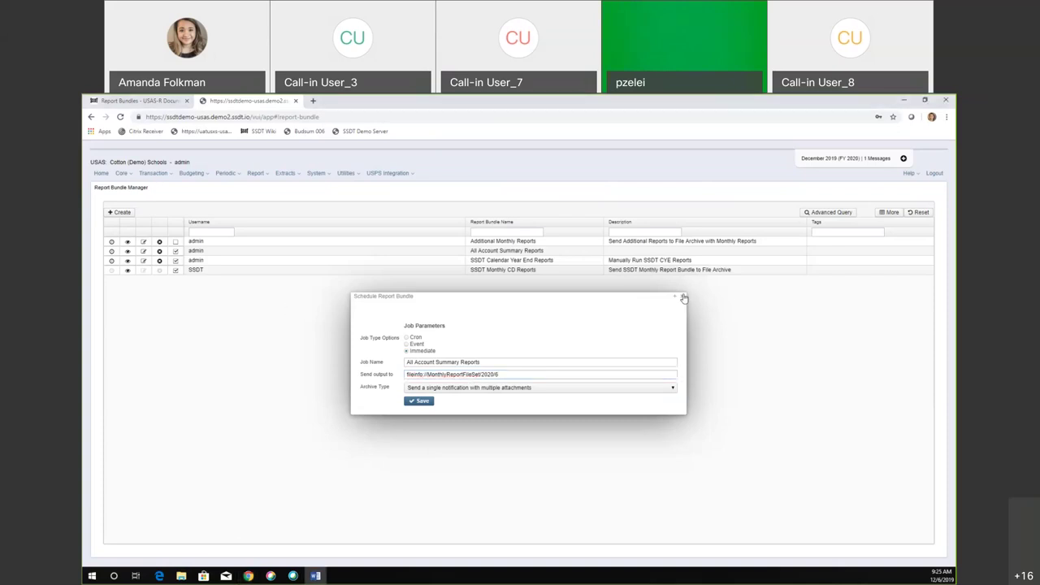
click(684, 297)
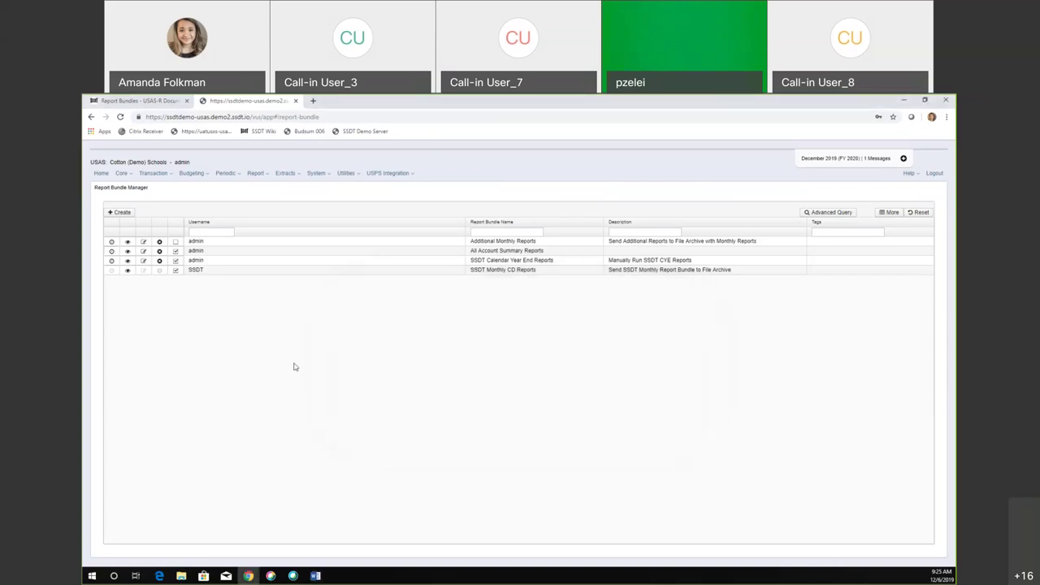
Step: Open Utilities > File Archive, then open and dismiss the Report menu
click(346, 172)
click(357, 212)
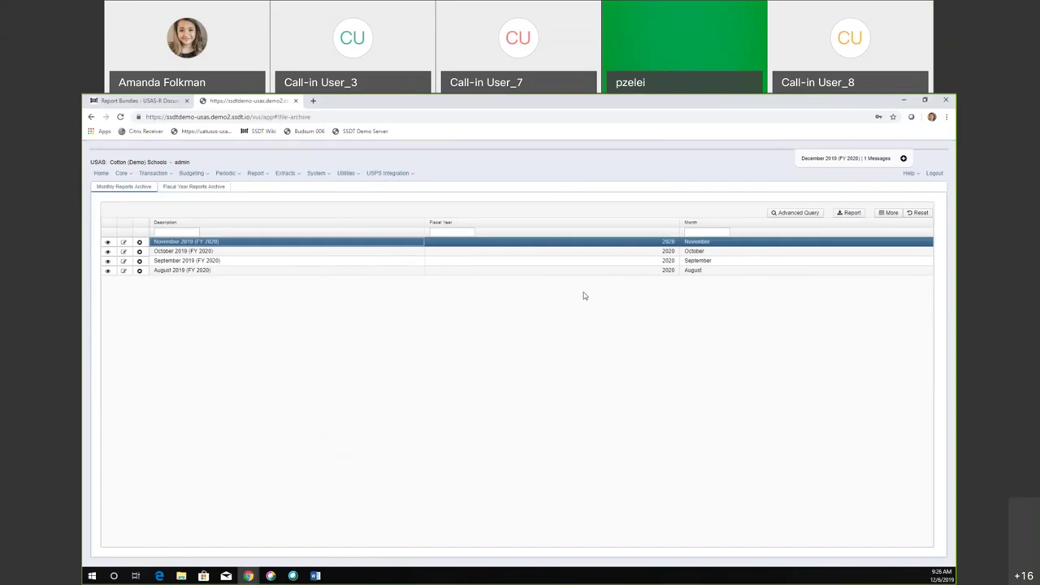
scroll(858, 399, down, 2)
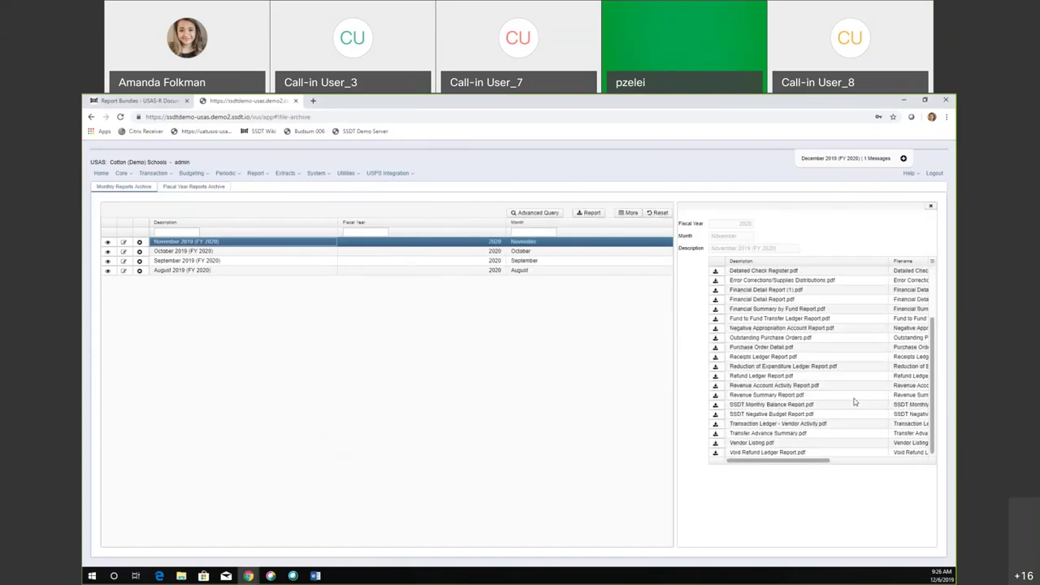
scroll(855, 401, up, 2)
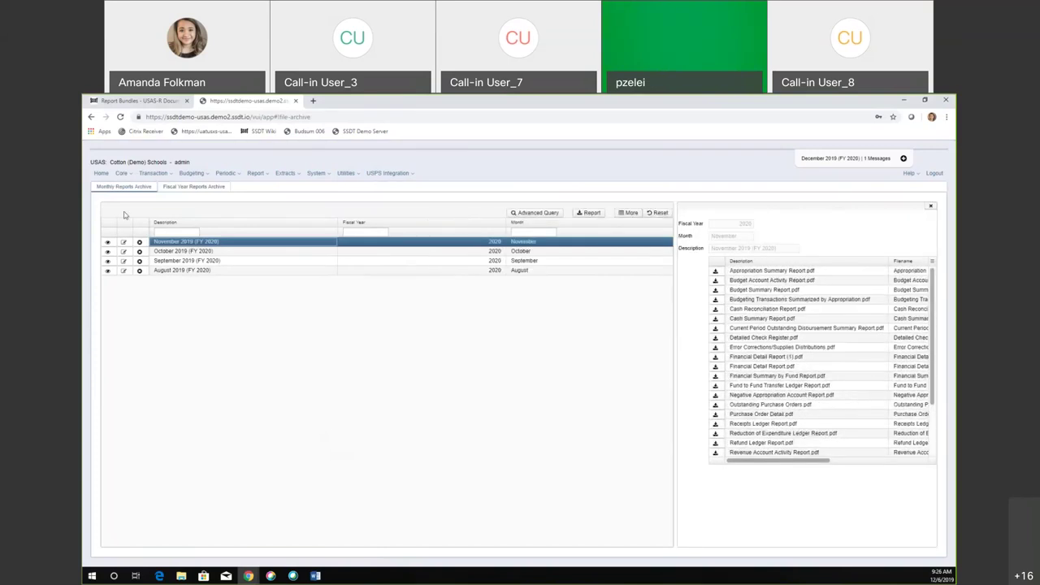
click(262, 175)
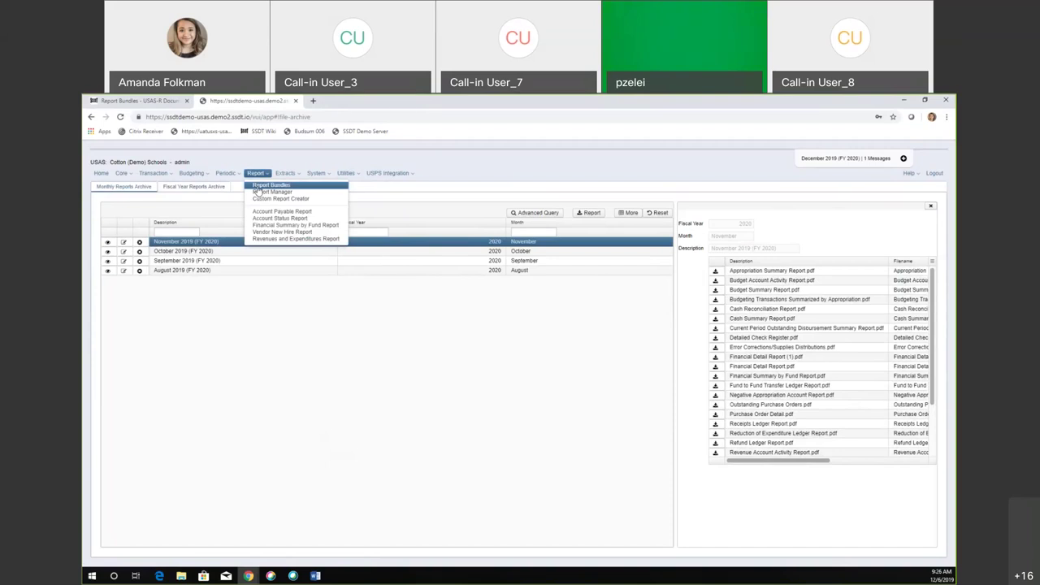
click(287, 379)
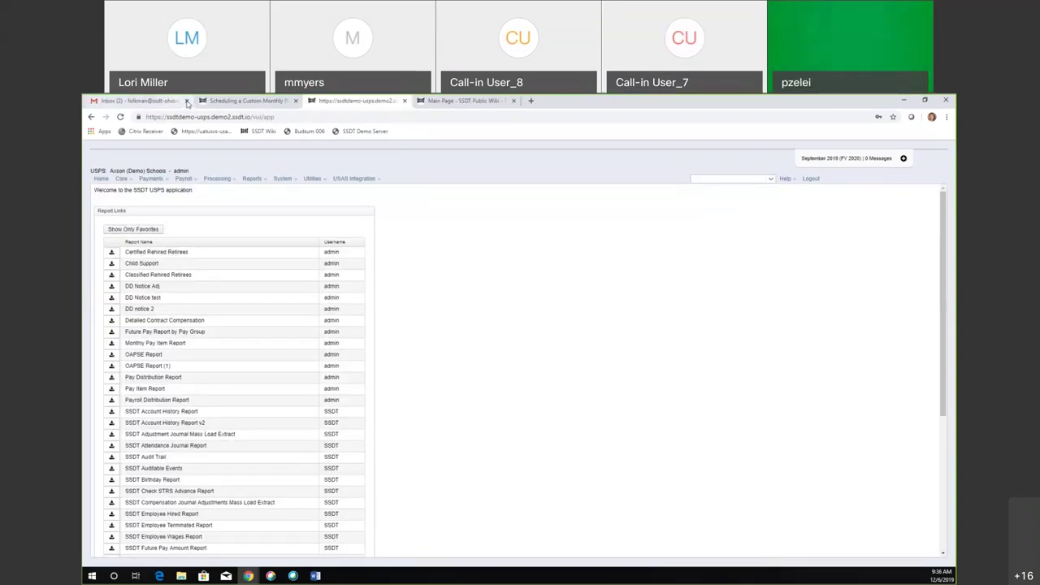
Step: Close the Gmail tab and open Reports > Report Bundles in USPS
click(187, 102)
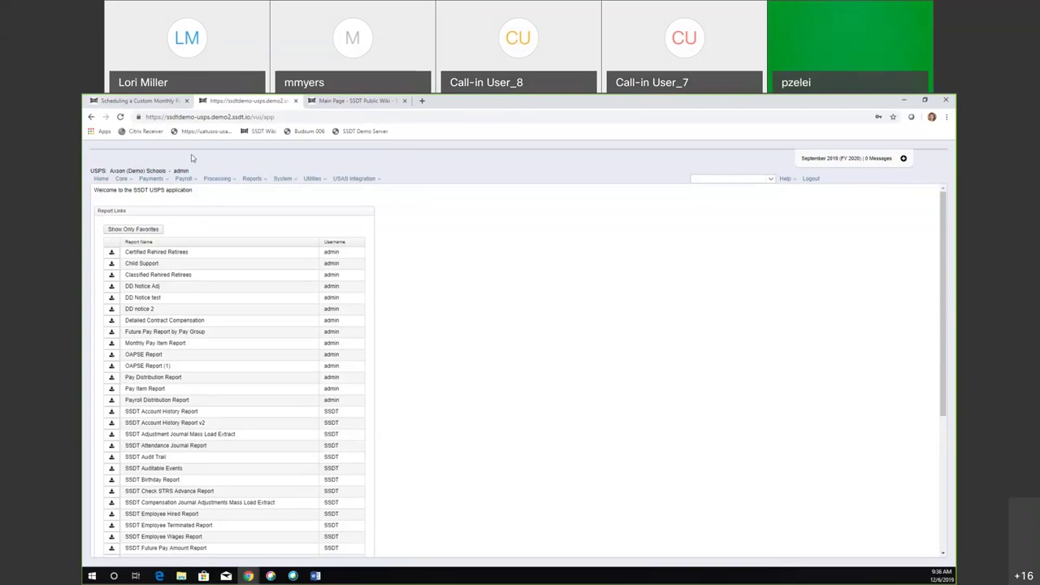
click(252, 180)
click(255, 195)
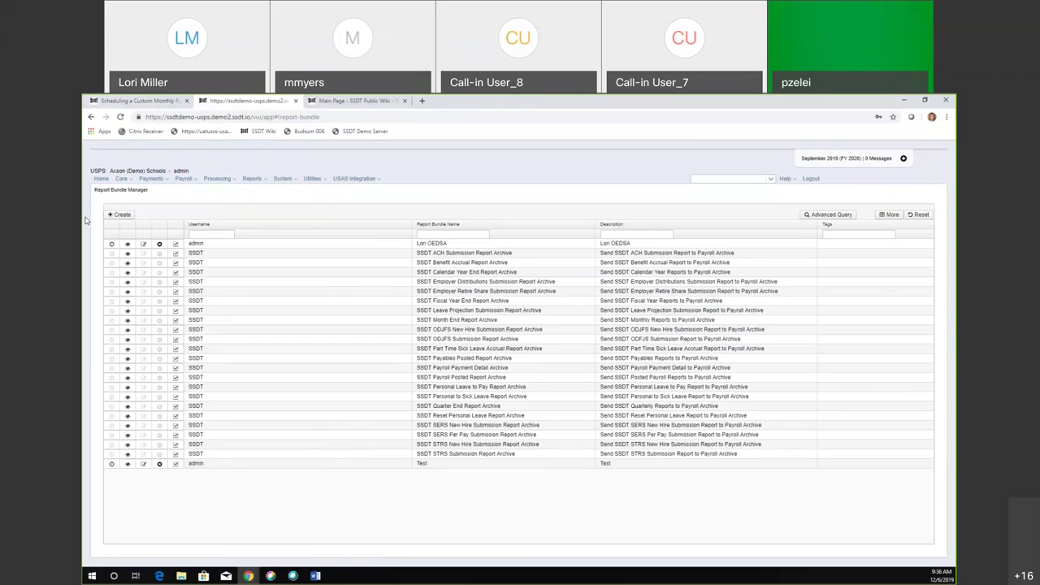
Step: In the SSDT Wiki, open the USPS-R Documentation's Reports > Report Bundles page
key(ctrl+Tab)
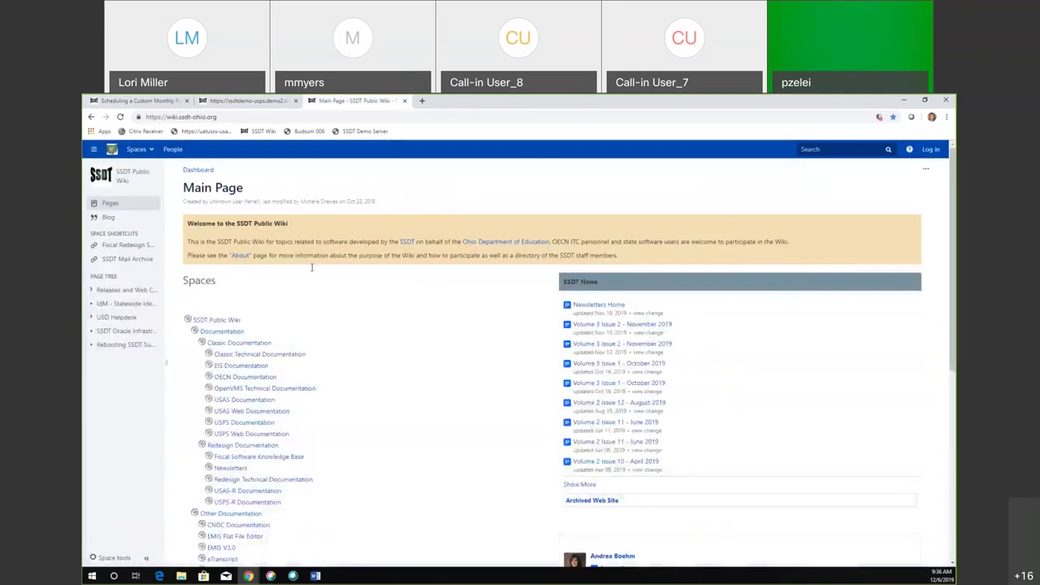
click(233, 502)
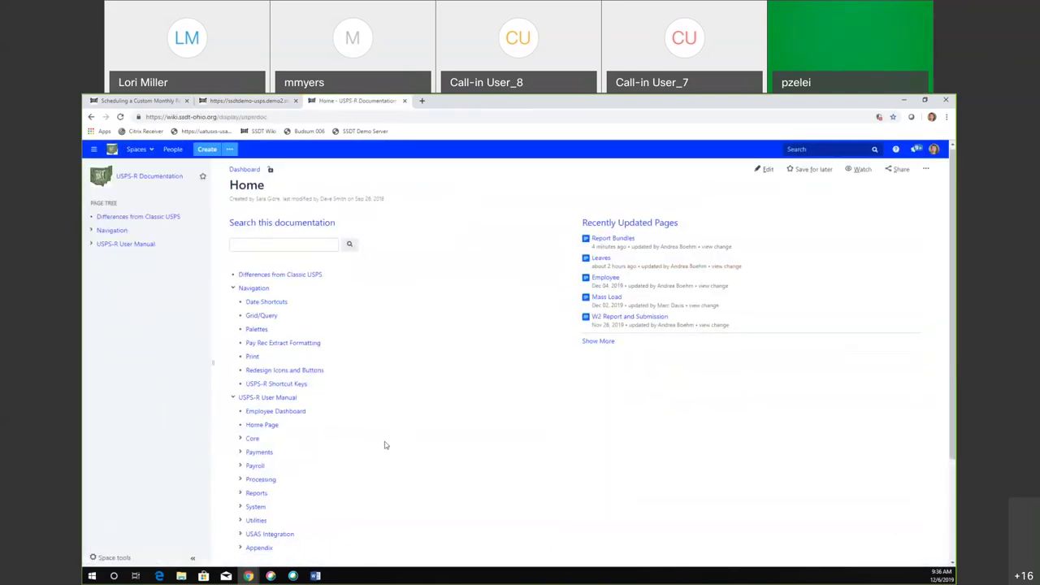
scroll(386, 445, down, 1)
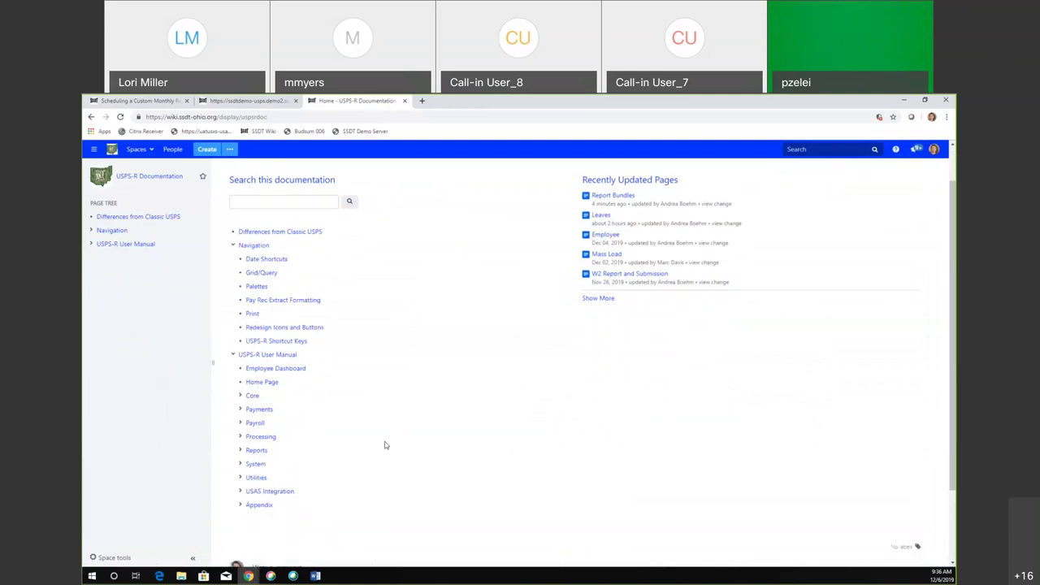
click(239, 452)
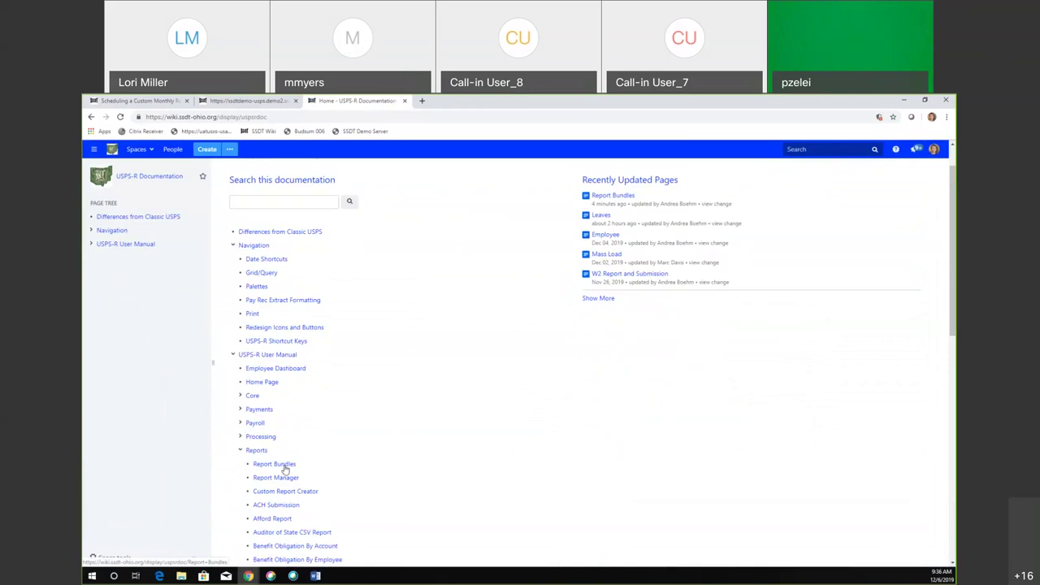
click(284, 468)
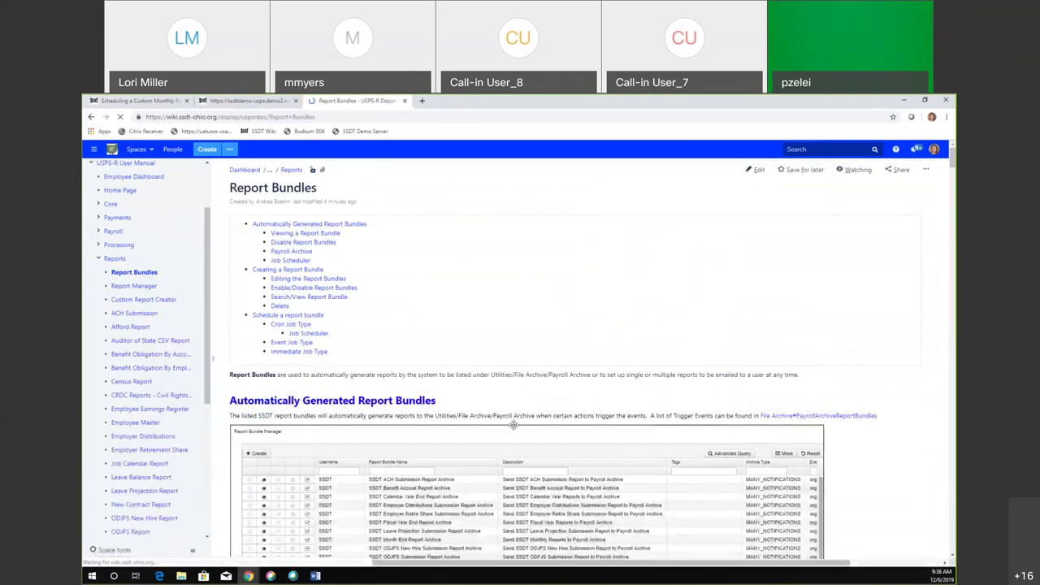
Step: Follow the Report Bundles page's File Archive link to its list of trigger events
scroll(896, 454, down, 1)
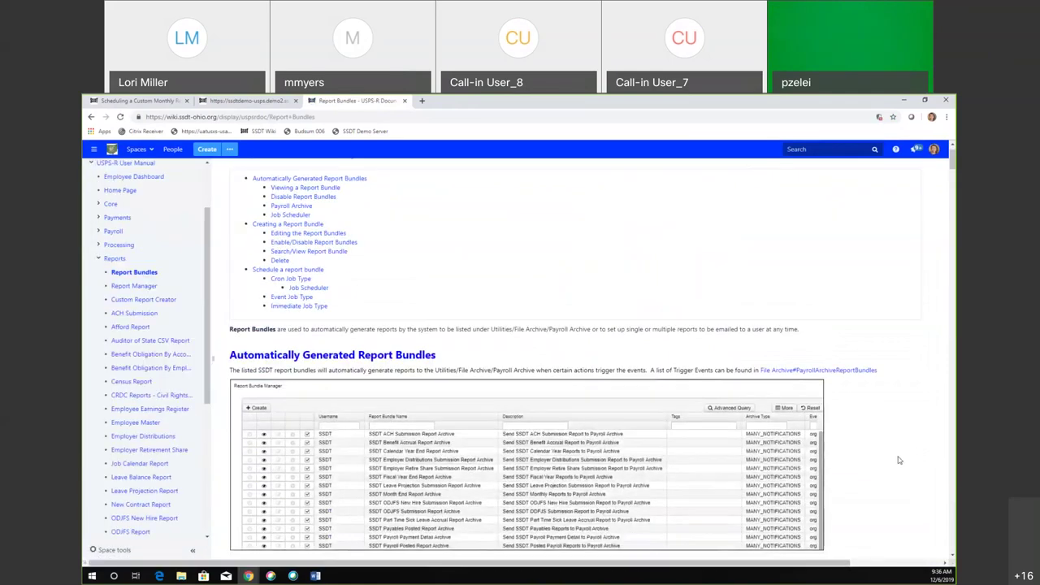
scroll(899, 461, up, 1)
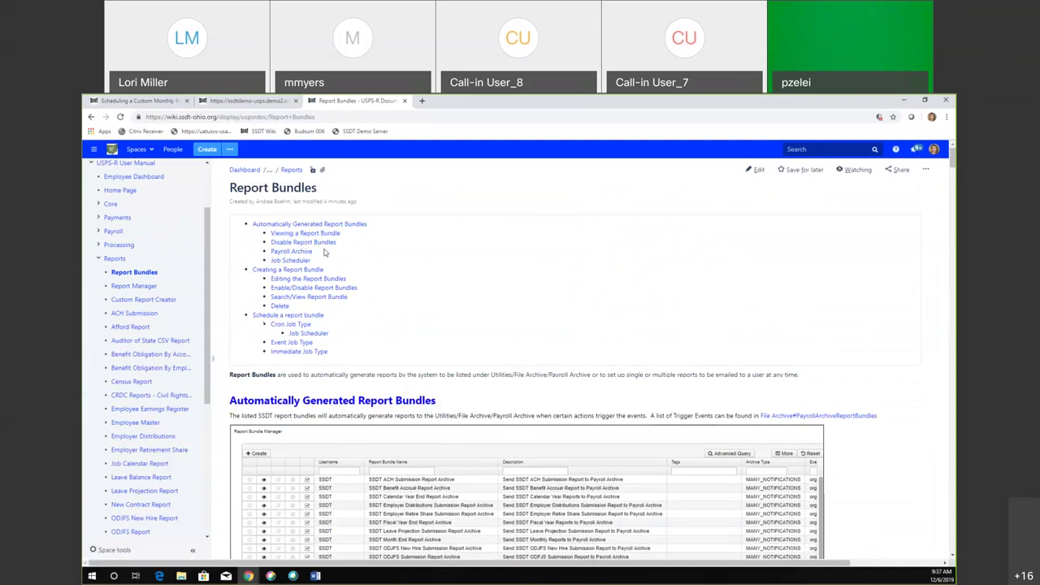
scroll(479, 387, down, 2)
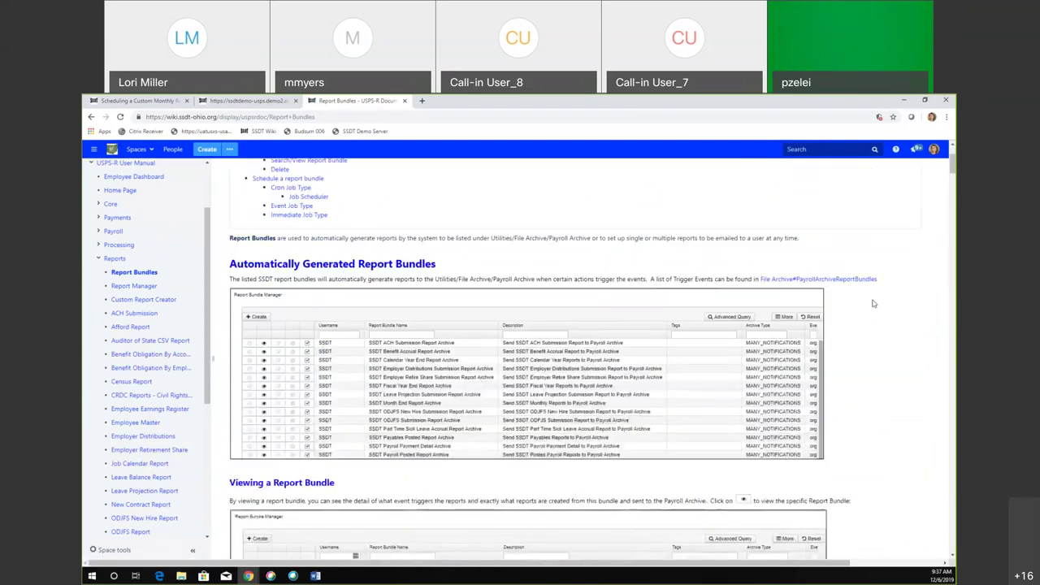
click(788, 281)
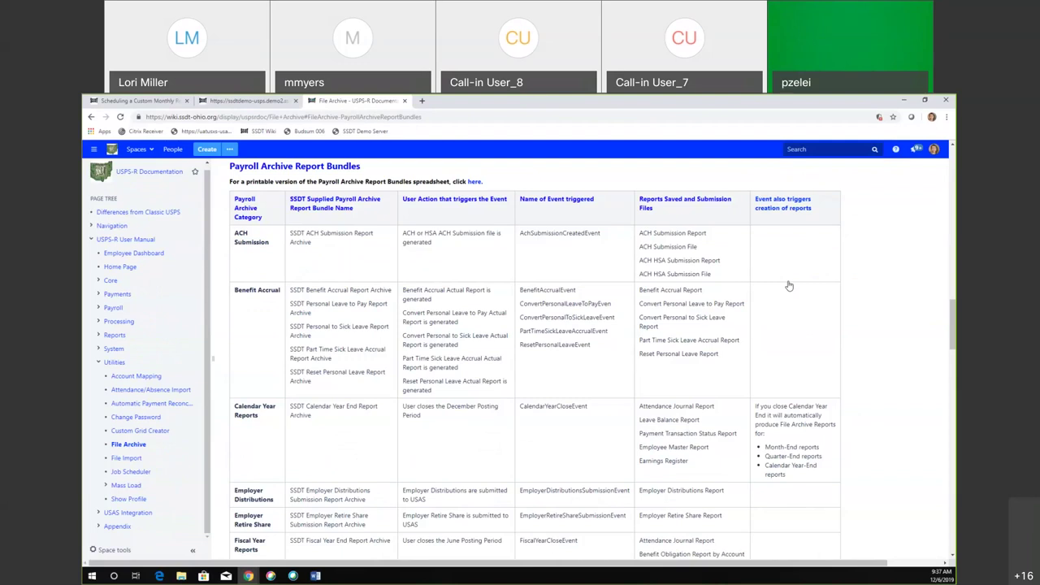
Step: Review the Payroll Archive Report Bundles table, then preview the printable SSDT Archive Report Bundles.xlsx
scroll(788, 286, down, 3)
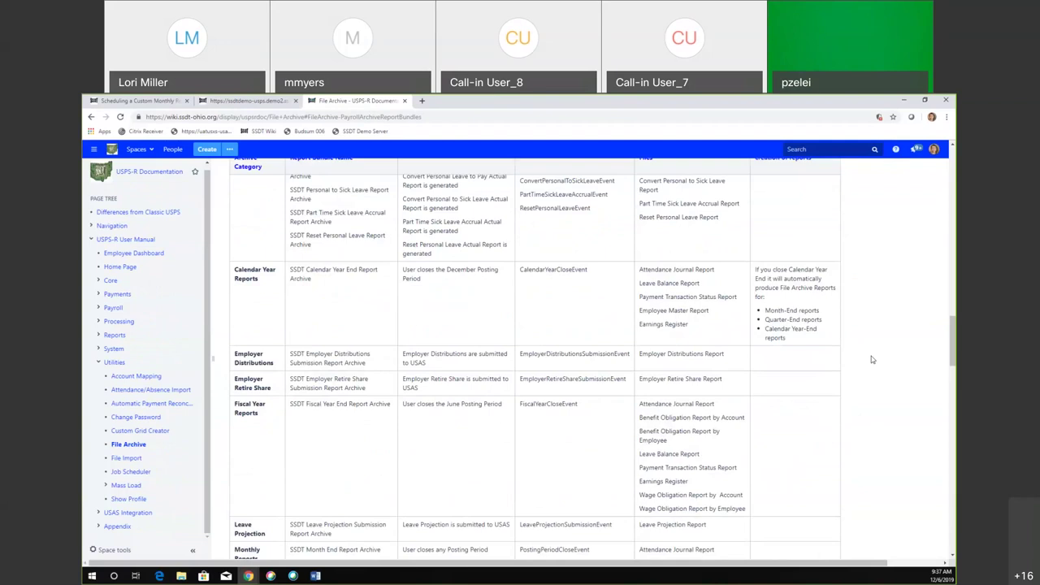
scroll(872, 360, down, 1)
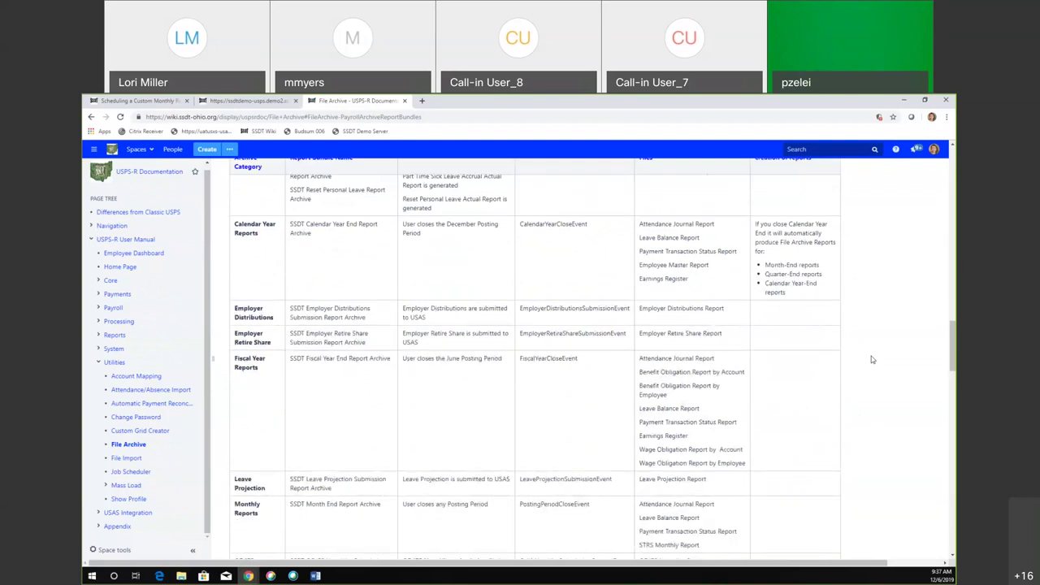
scroll(872, 359, down, 1)
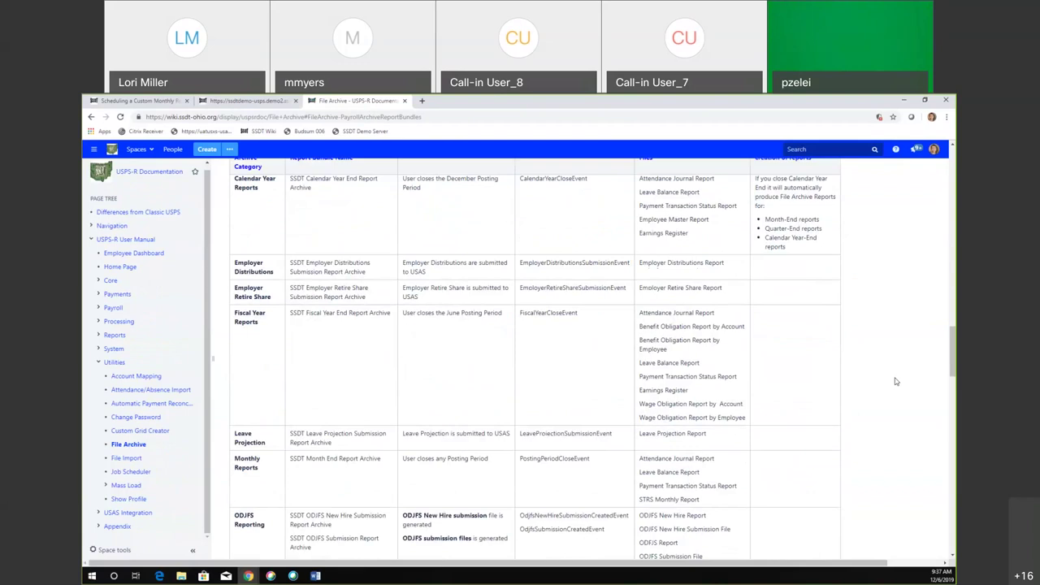
scroll(896, 381, down, 3)
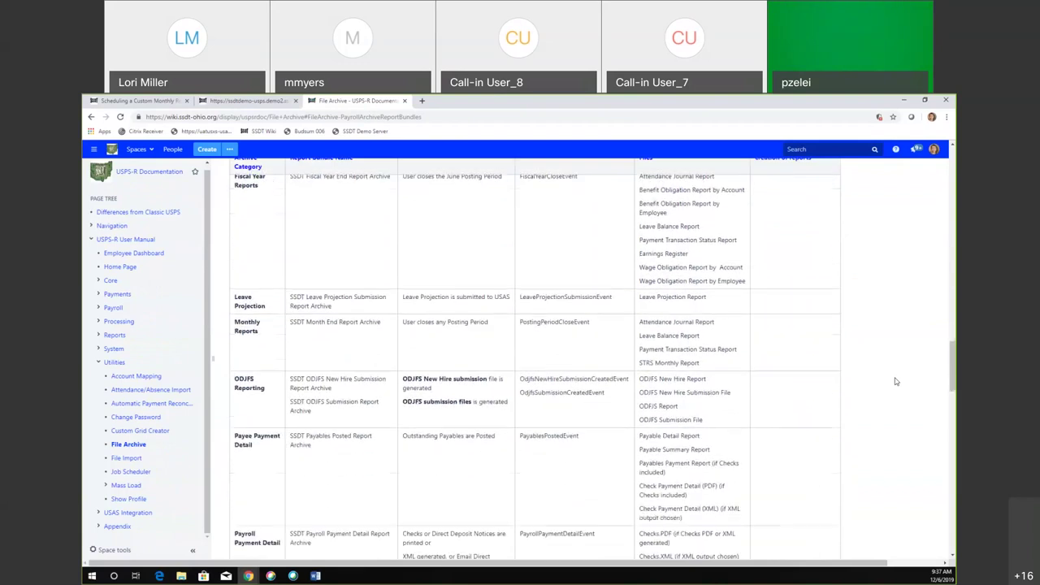
scroll(895, 381, down, 1)
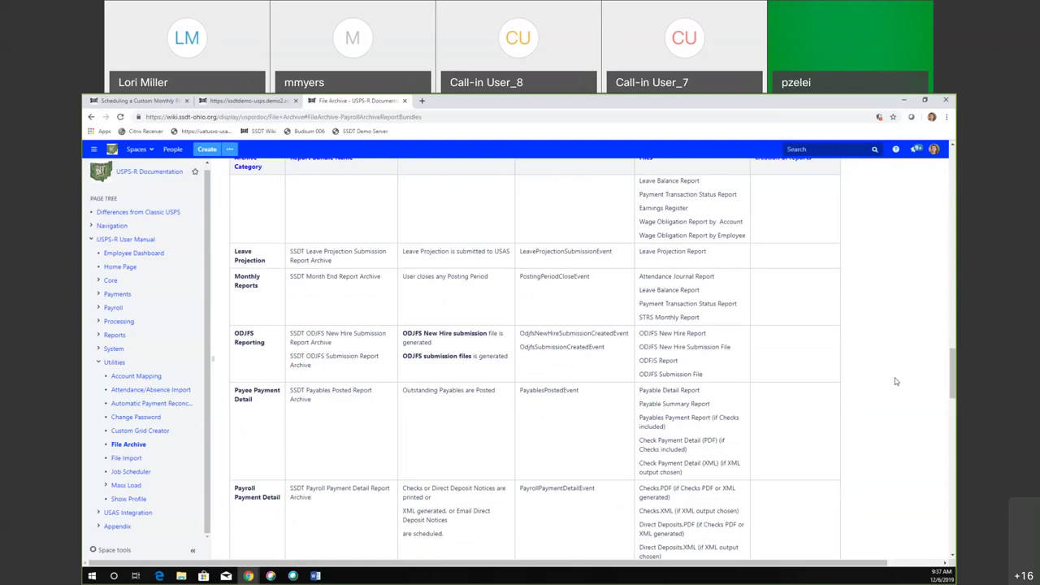
scroll(896, 382, up, 10)
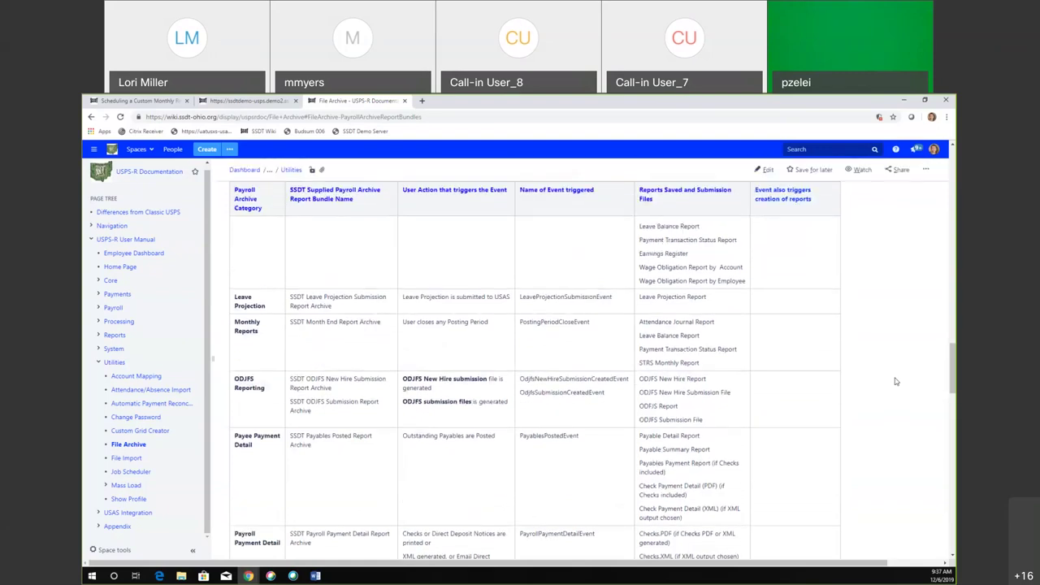
scroll(895, 381, up, 2)
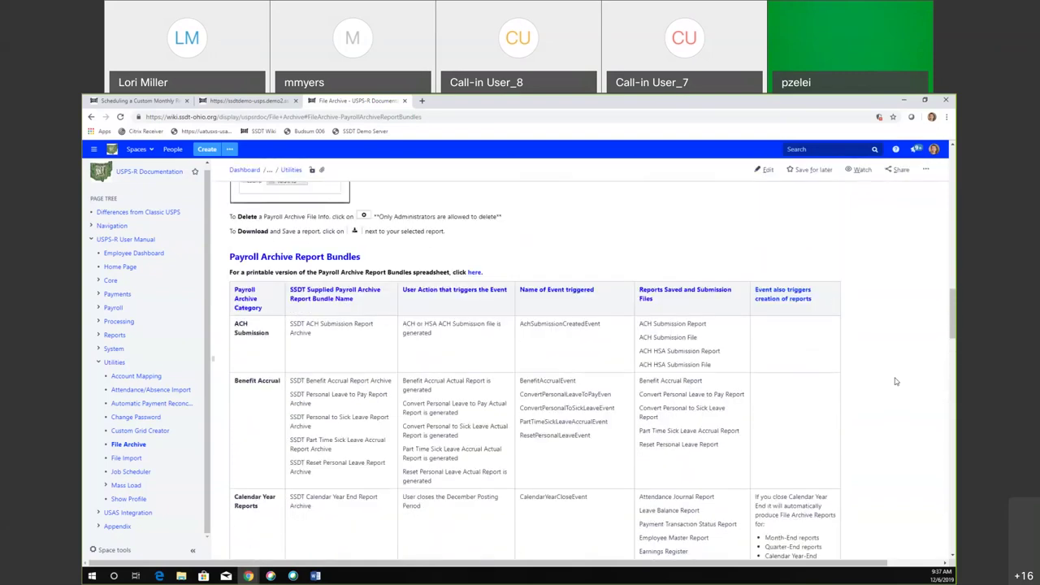
scroll(896, 381, up, 3)
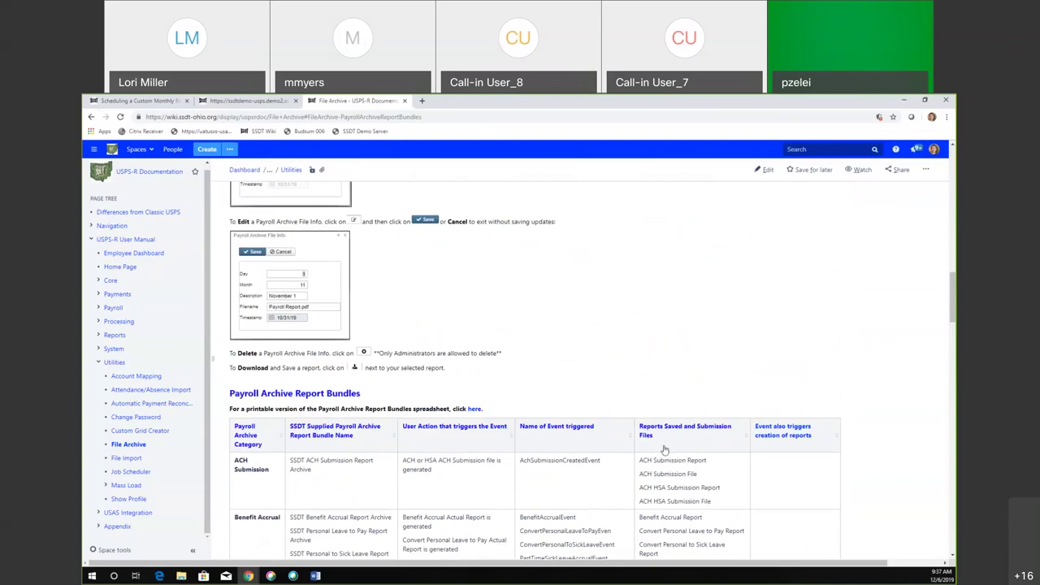
scroll(665, 450, down, 1)
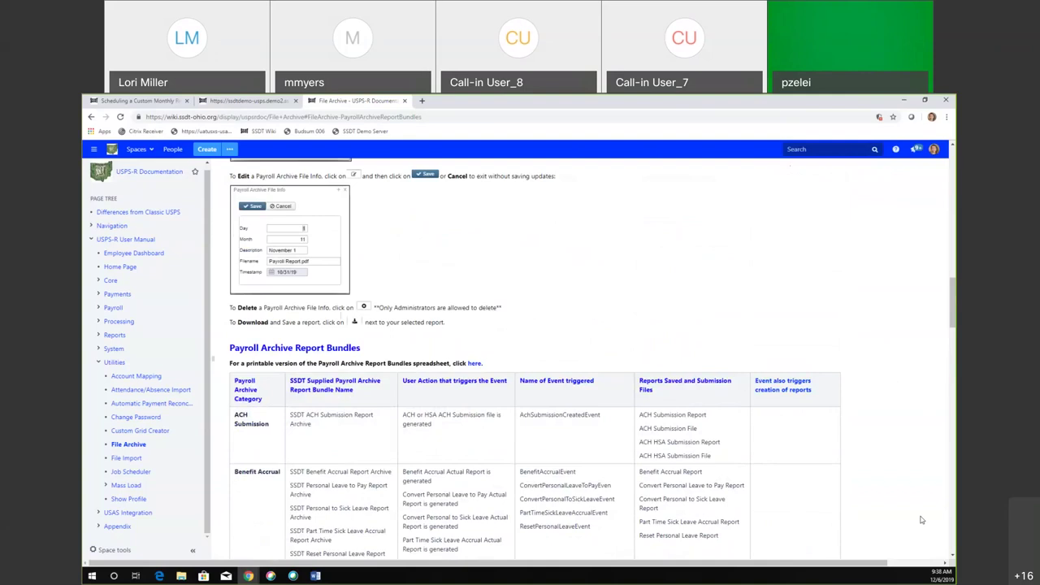
scroll(922, 521, down, 1)
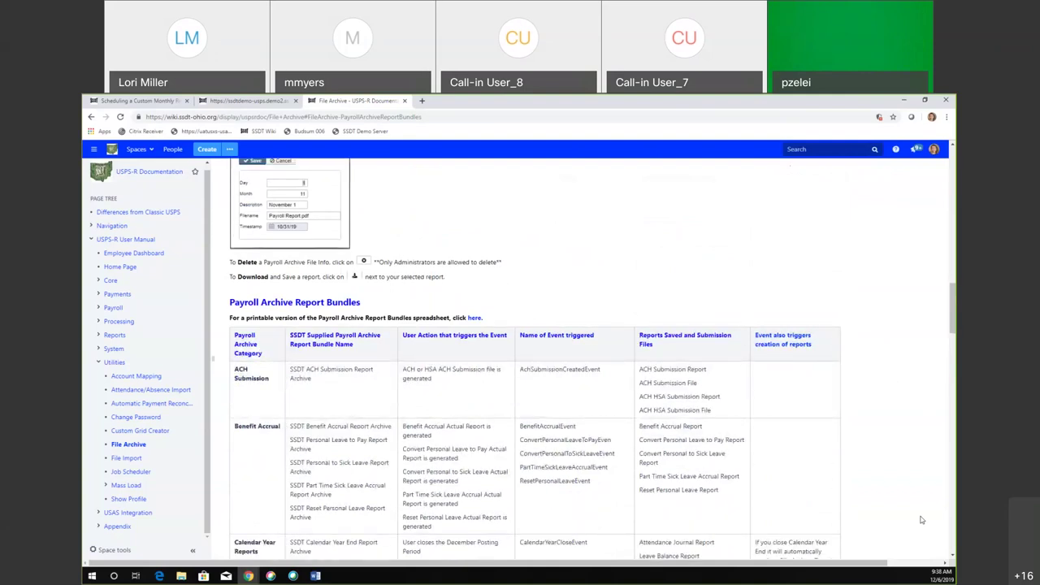
click(475, 320)
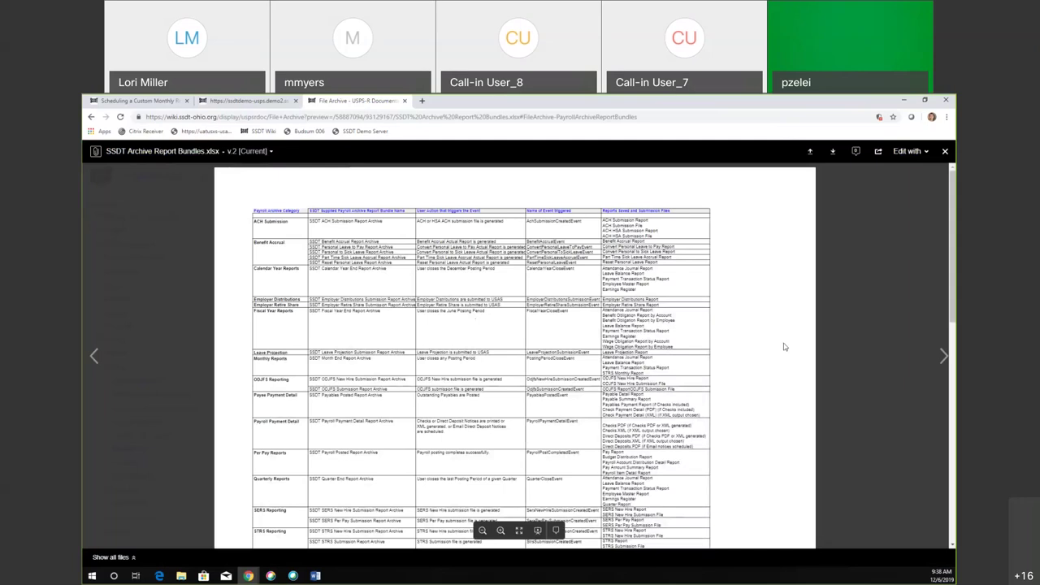
Step: Close the spreadsheet preview and return to the Payroll Archive Report Bundles table
scroll(784, 347, down, 1)
scroll(785, 347, up, 1)
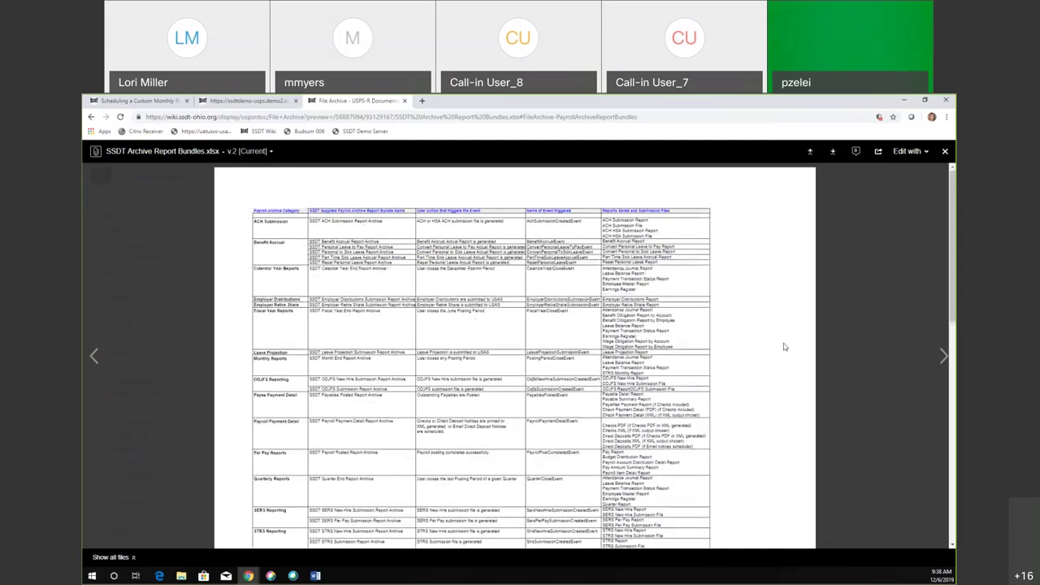
click(946, 153)
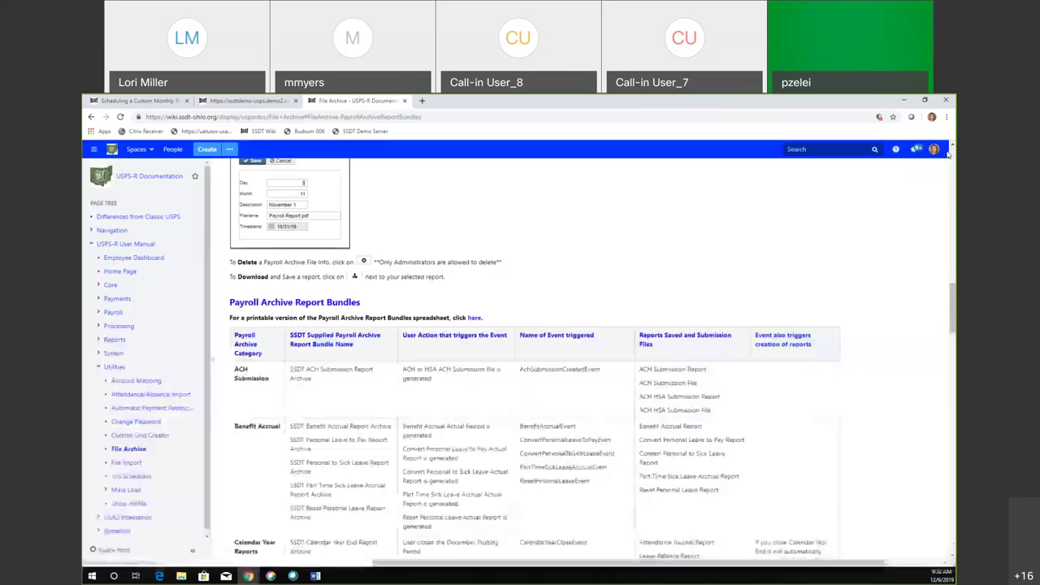
scroll(882, 216, up, 2)
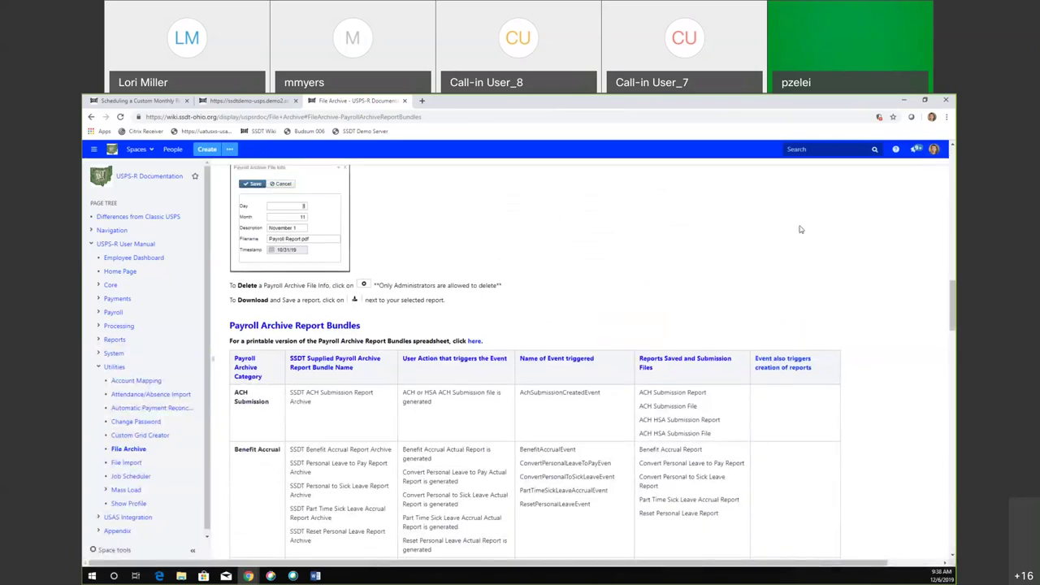
Step: In USPS, close the open bundle and inspect the SSDT Payroll Posted Report Archive bundle's Send To Address
click(242, 101)
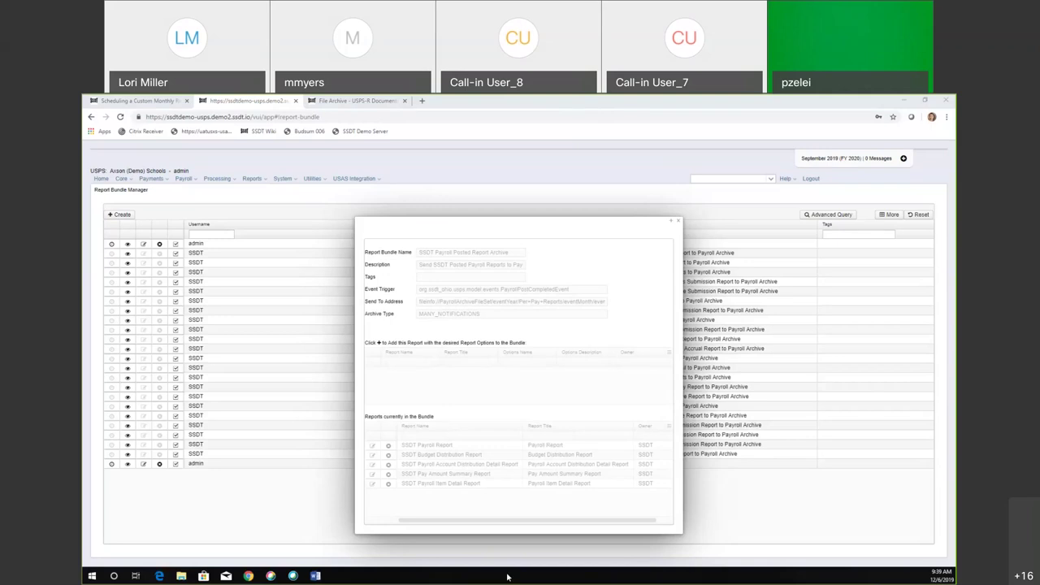
click(680, 222)
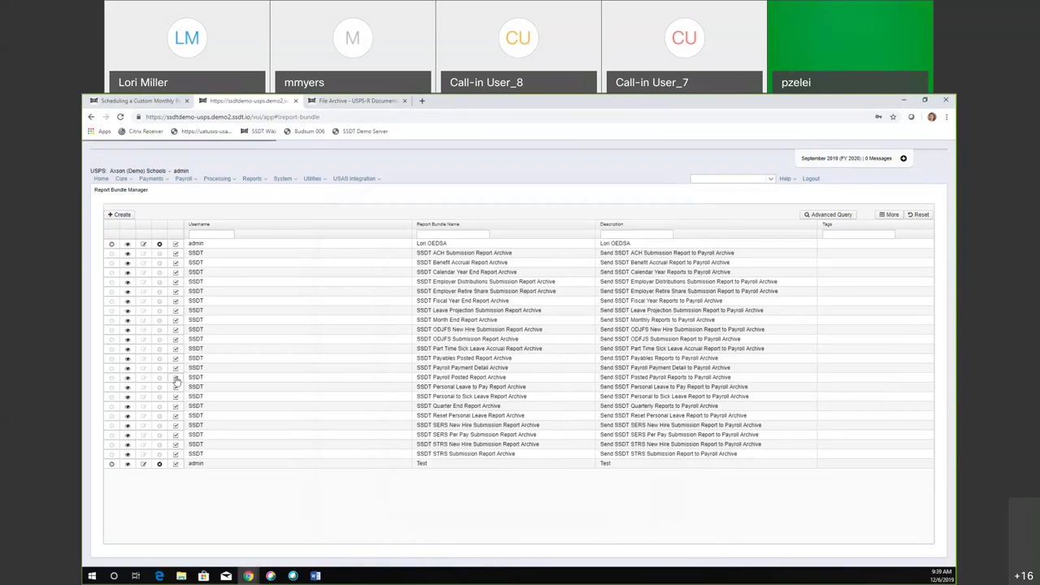
click(176, 378)
click(176, 379)
click(127, 379)
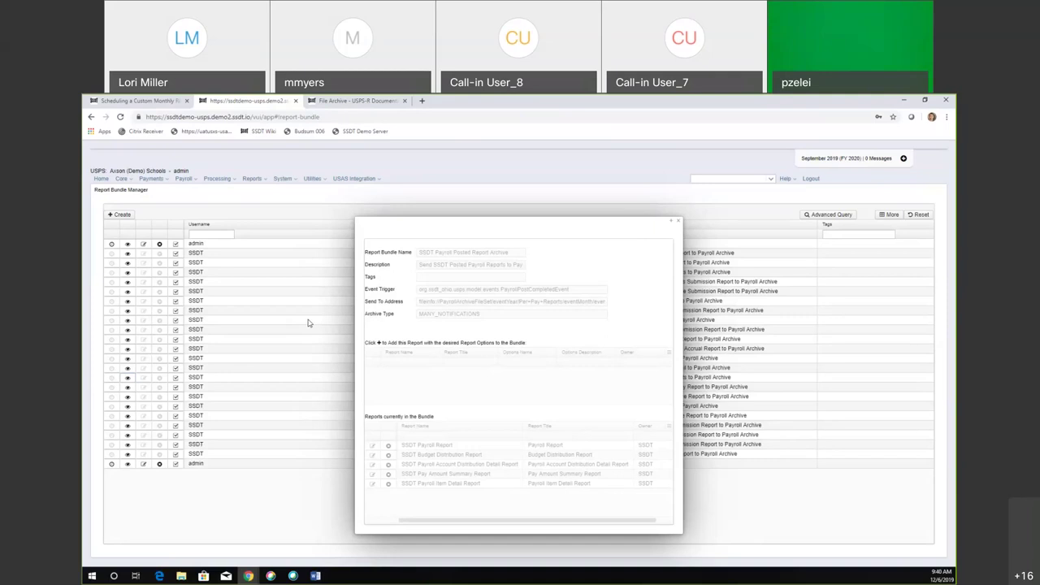
drag(420, 304, 624, 305)
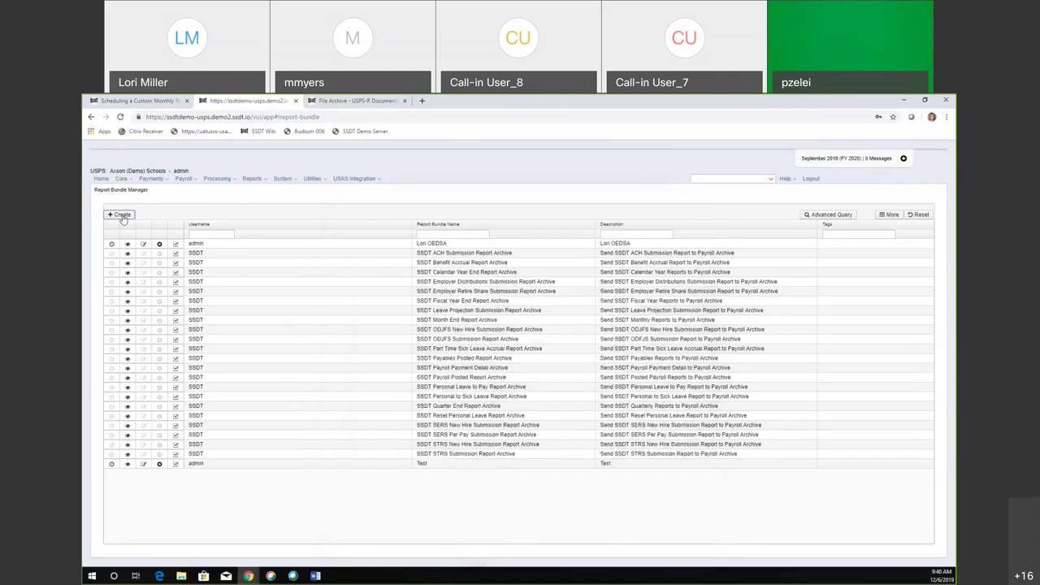
Step: Create a bundle named 'New Reports for Payroll' described 'New custom reports that I want'
double_click(378, 429)
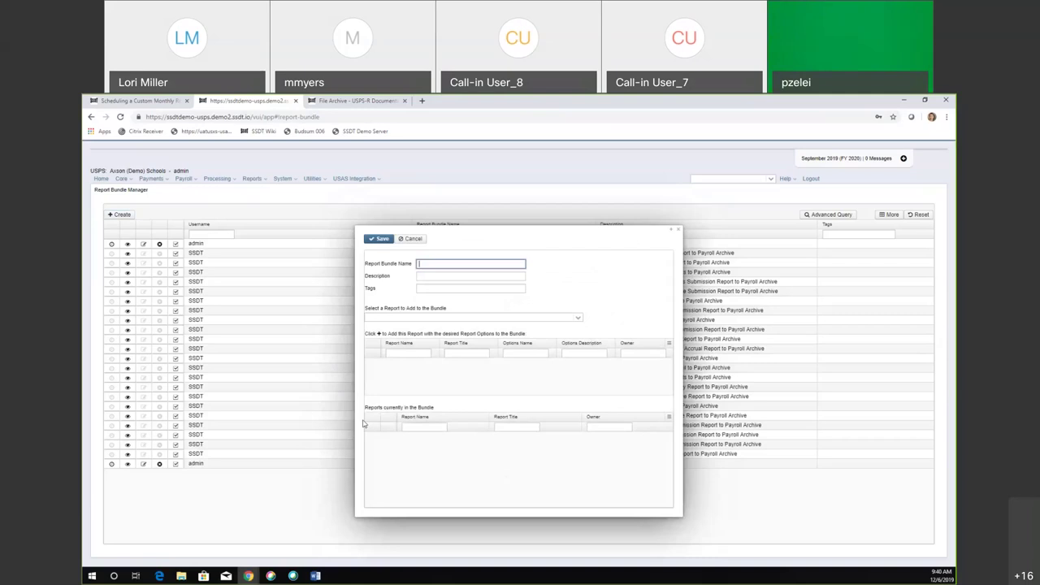
text(New Reports for Payroll)
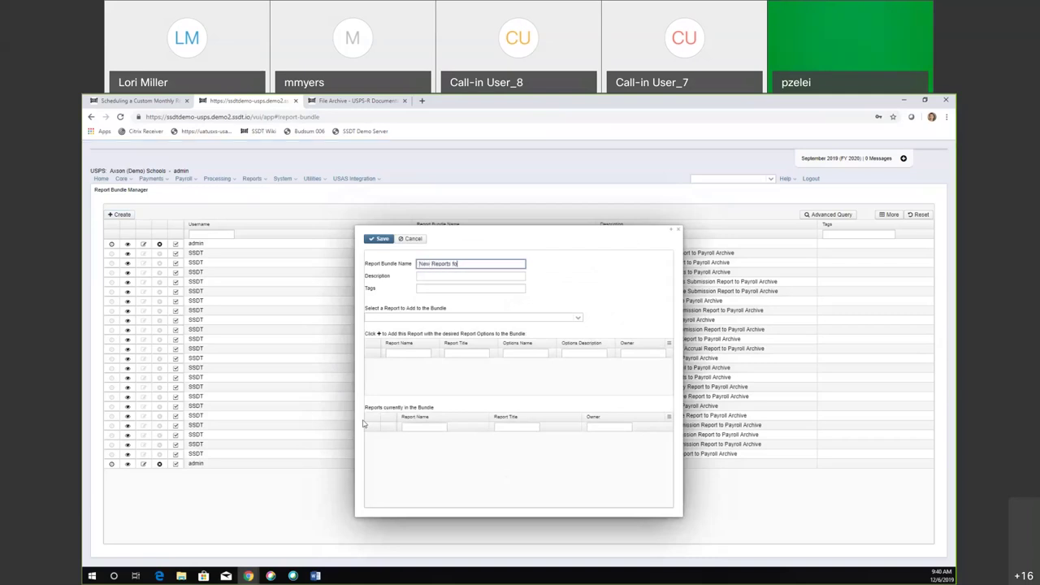
key(Tab)
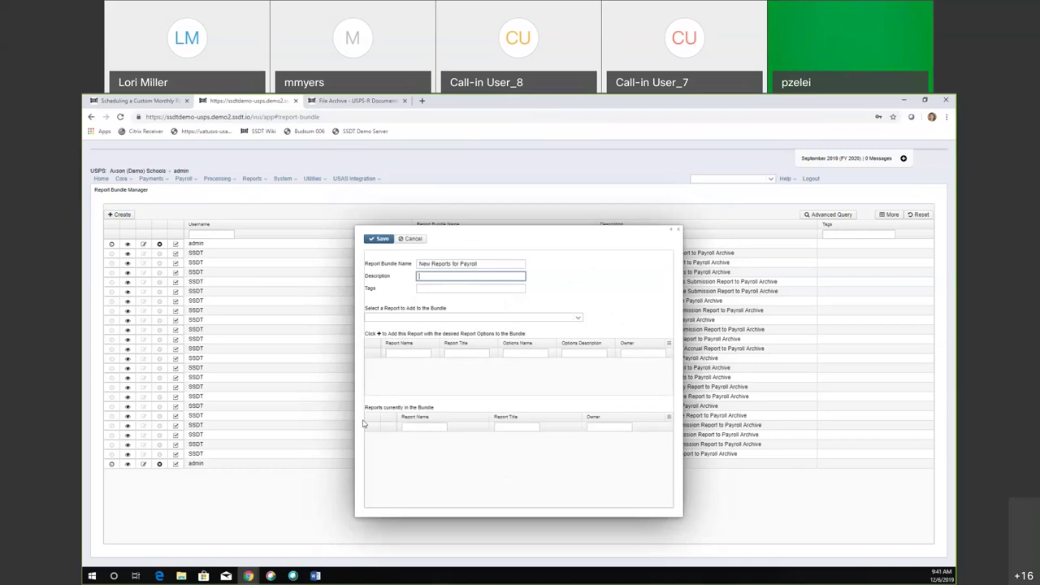
text(New custom reports that I want)
Step: Search 'oap' and add the default OAPSE Report to the bundle
click(578, 318)
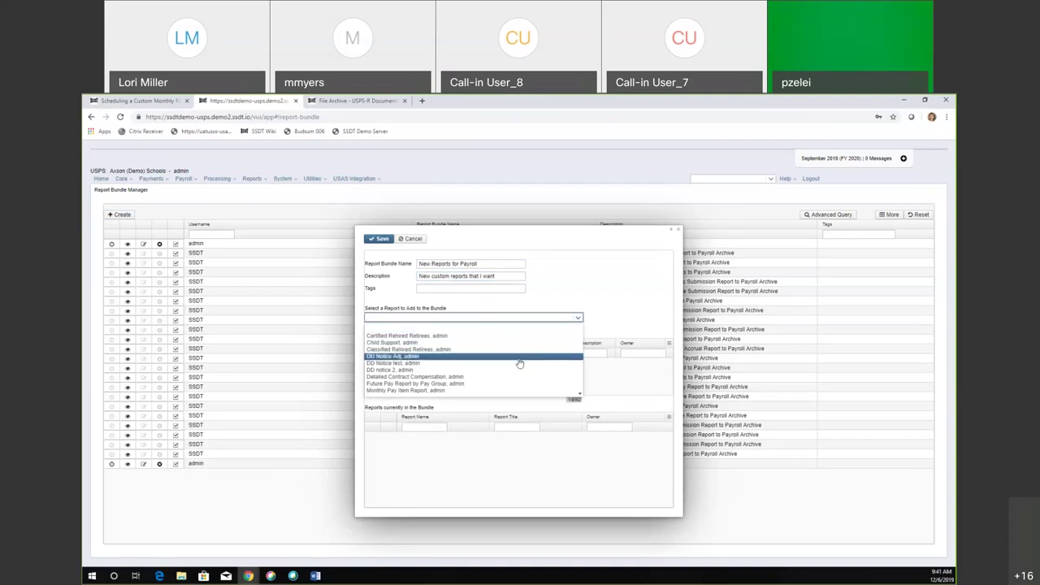
text(OAPSE Report, admin)
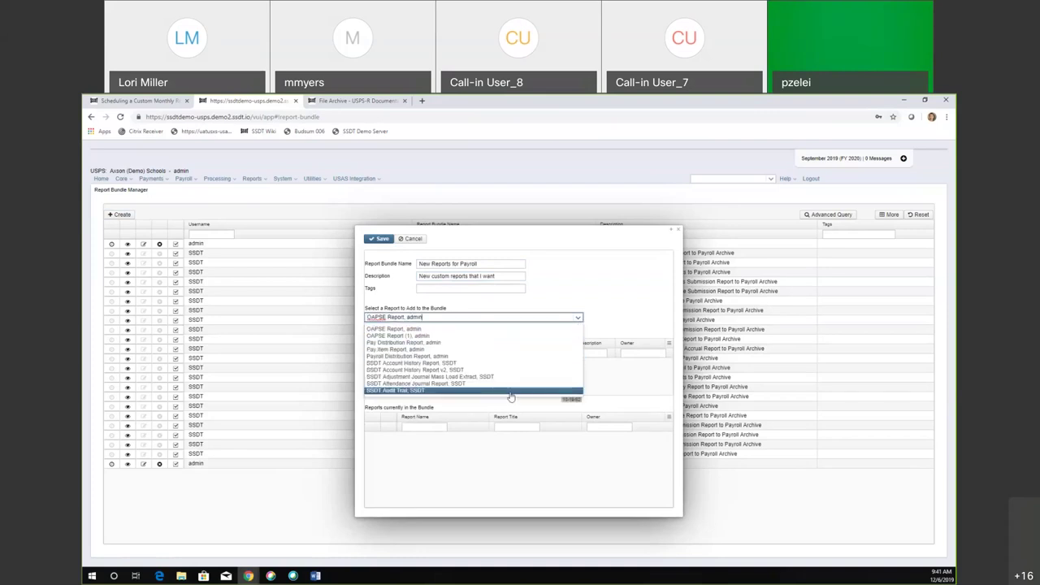
click(394, 328)
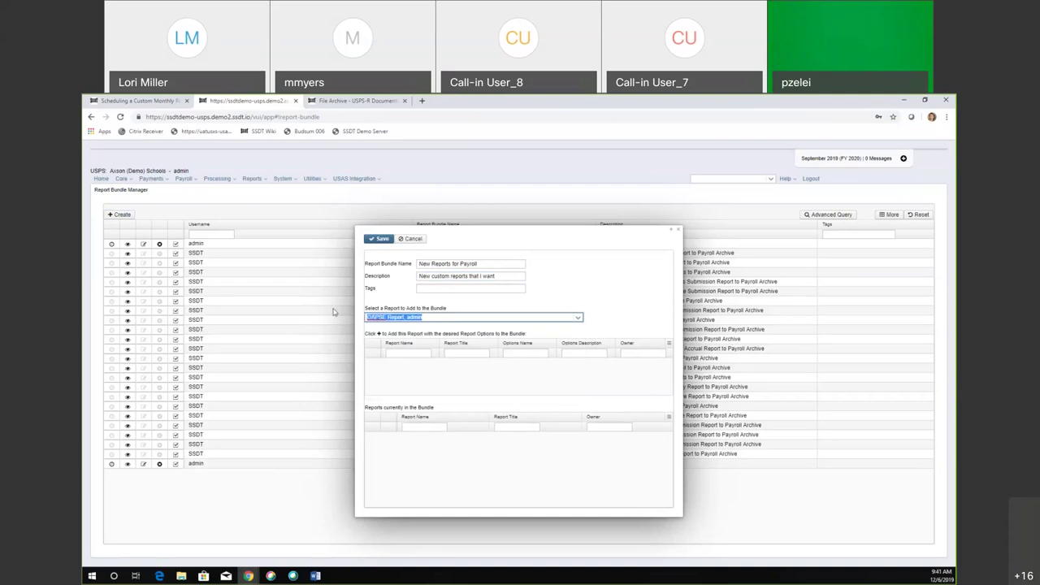
key(BackSpace)
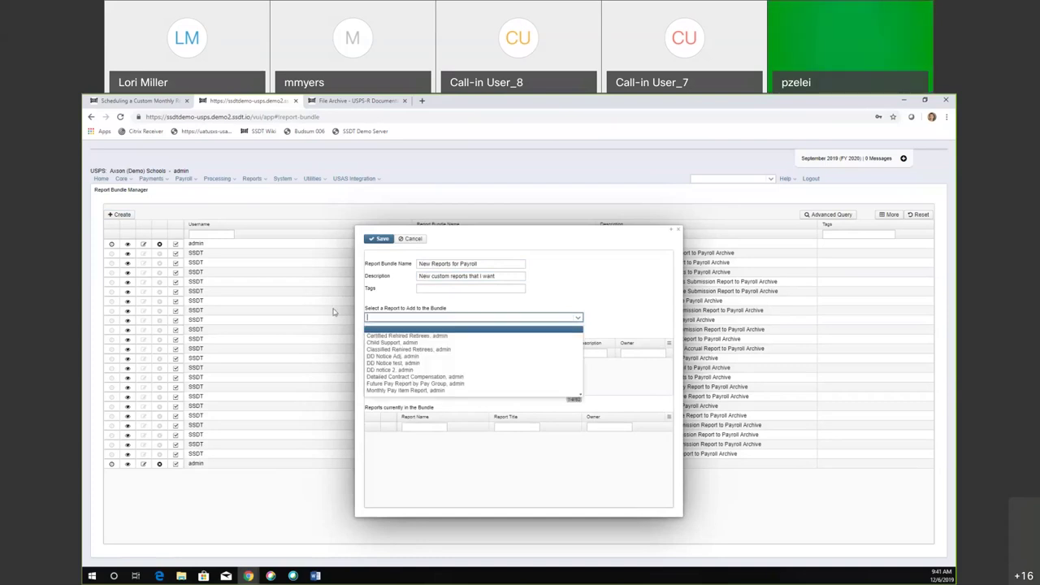
text(oap)
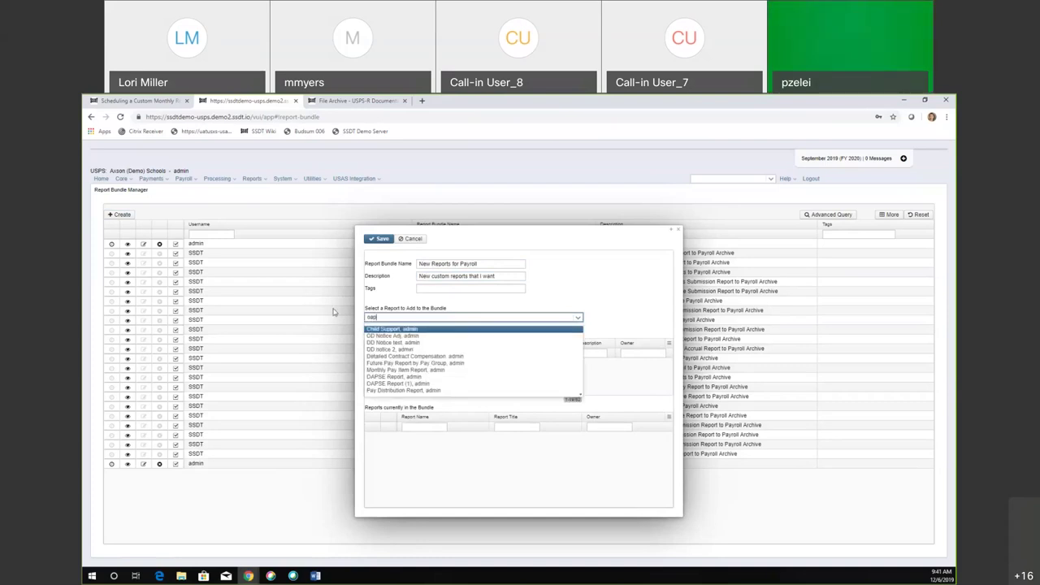
click(385, 329)
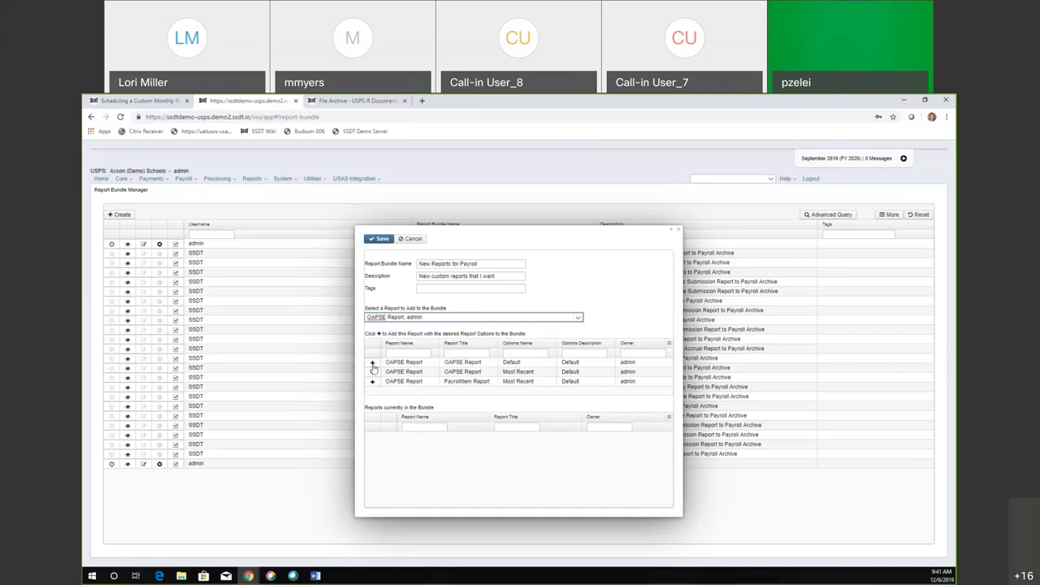
click(373, 364)
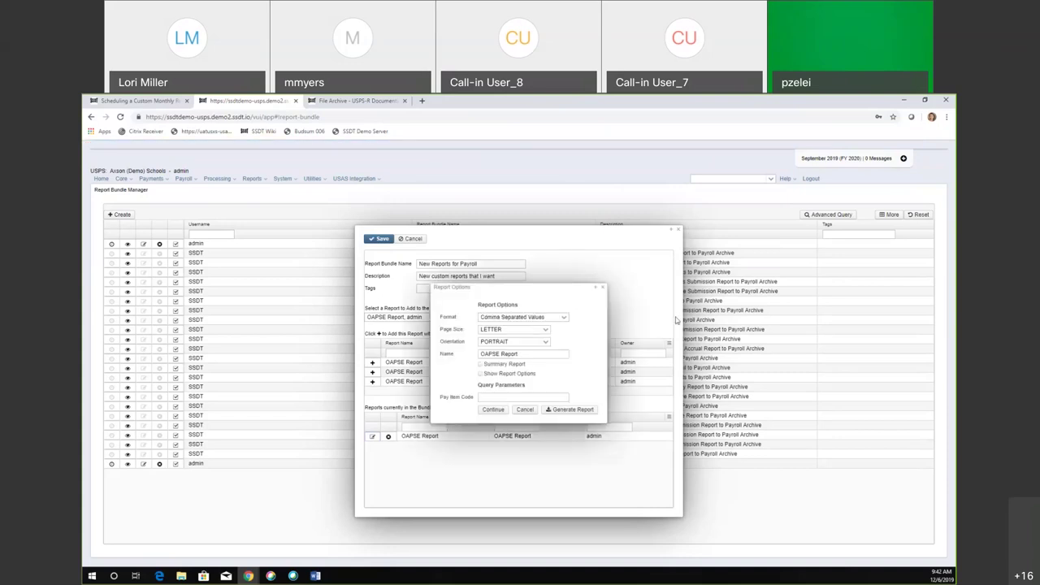
Step: Give the OAPSE Report pay item code 601 and save the New Reports for Payroll bundle
click(510, 397)
text(601)
click(493, 410)
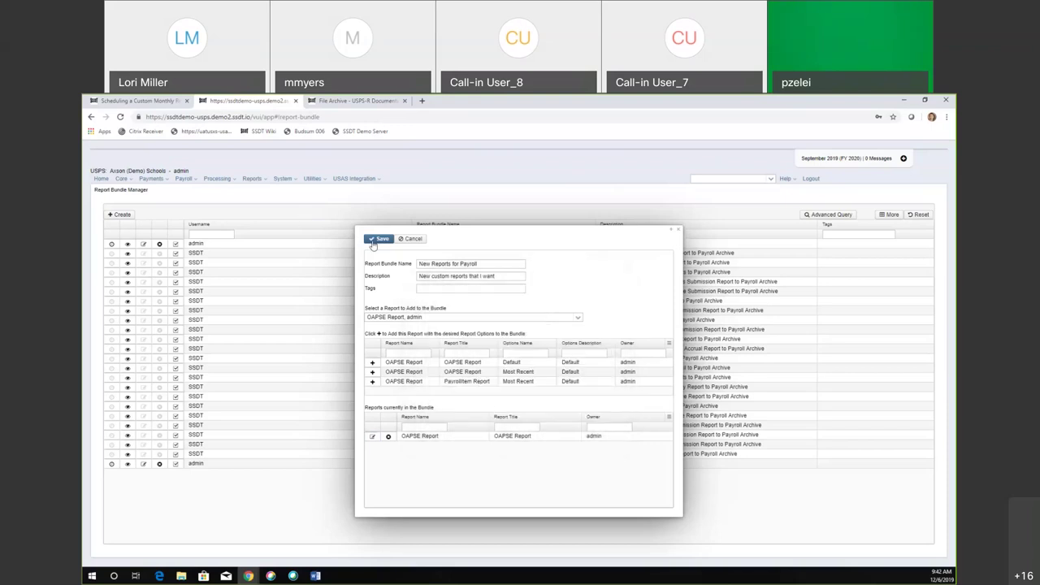
key(Return)
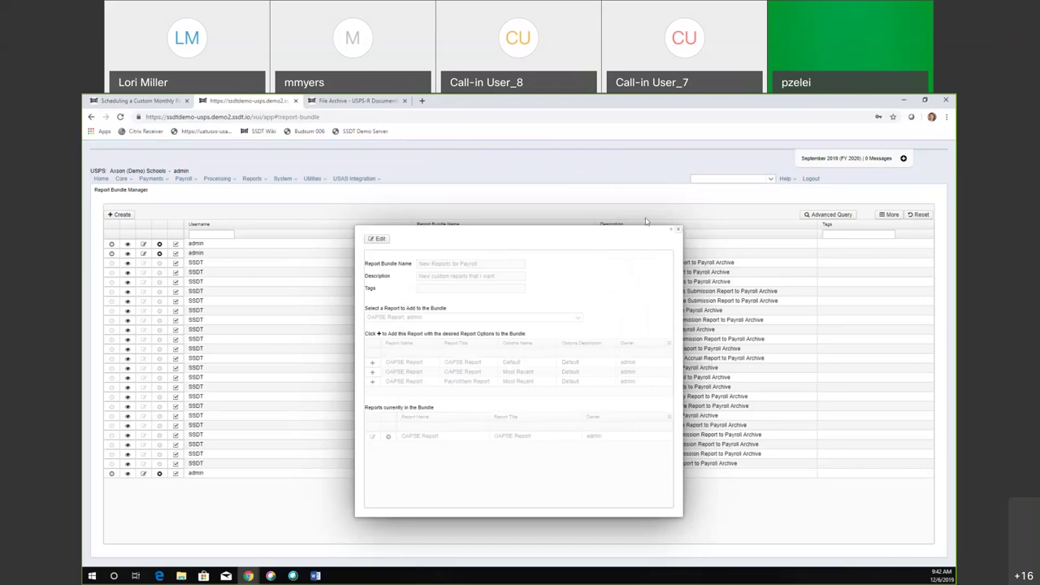
click(680, 230)
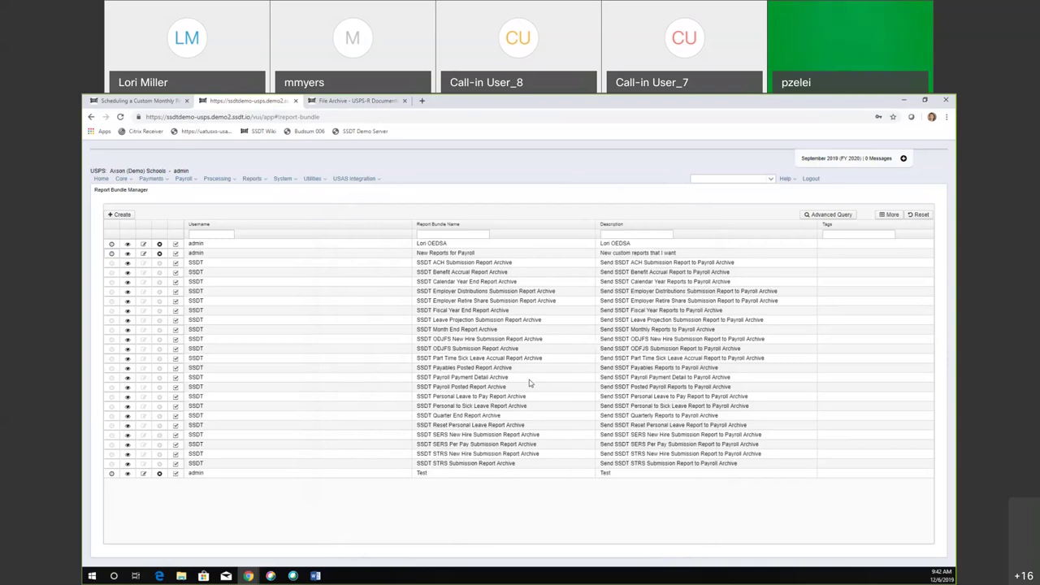
Step: Schedule New Reports for Payroll as an Event job triggered by PayrollPostCompletedEvent
click(112, 254)
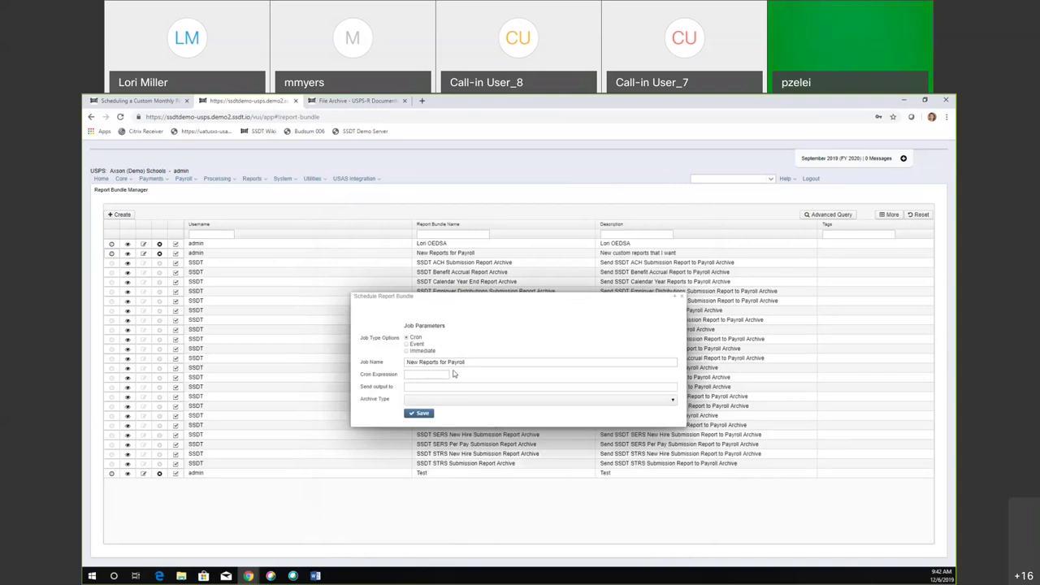
click(407, 345)
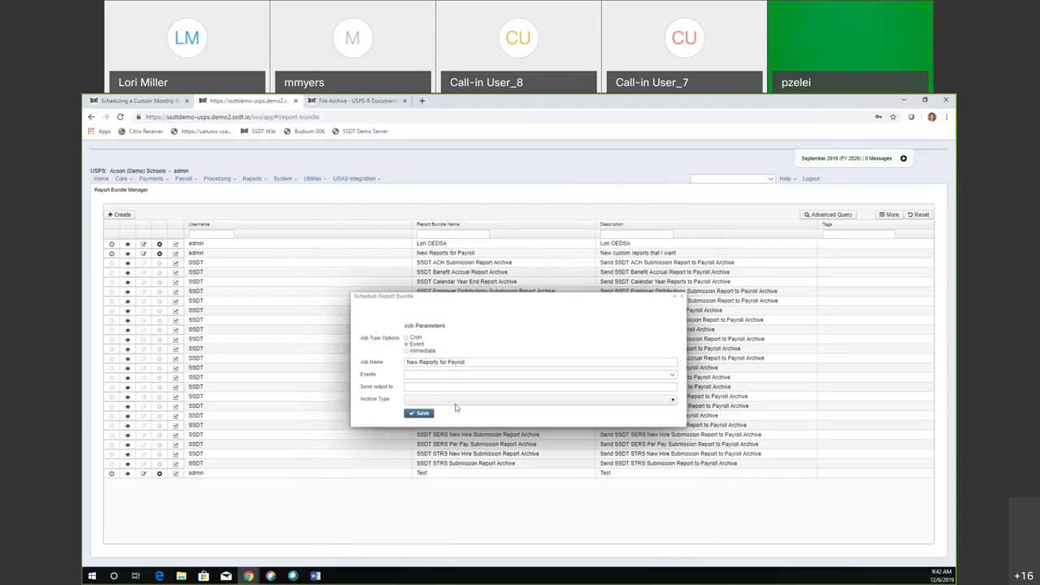
click(426, 375)
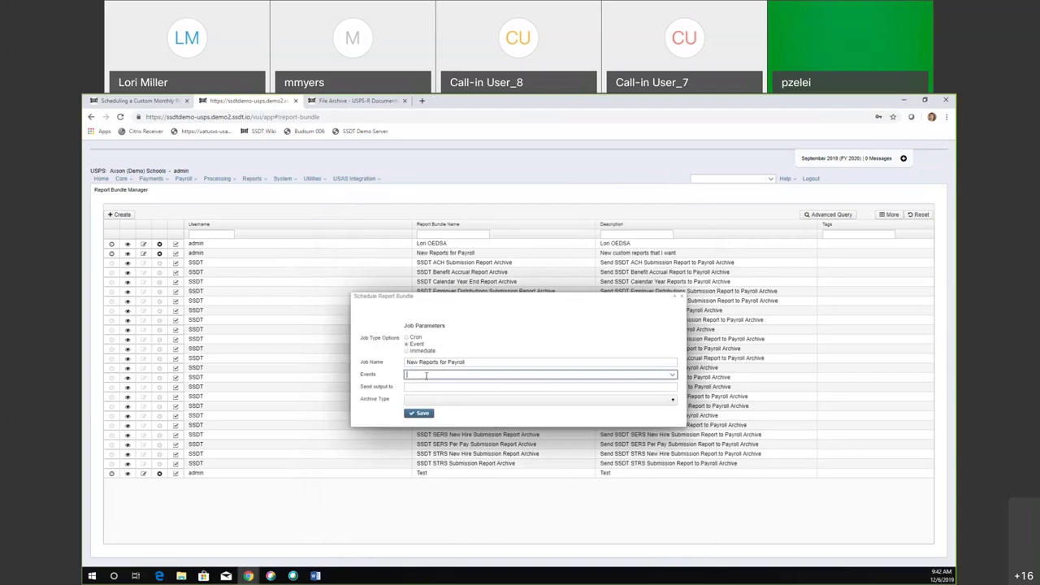
click(674, 375)
click(658, 447)
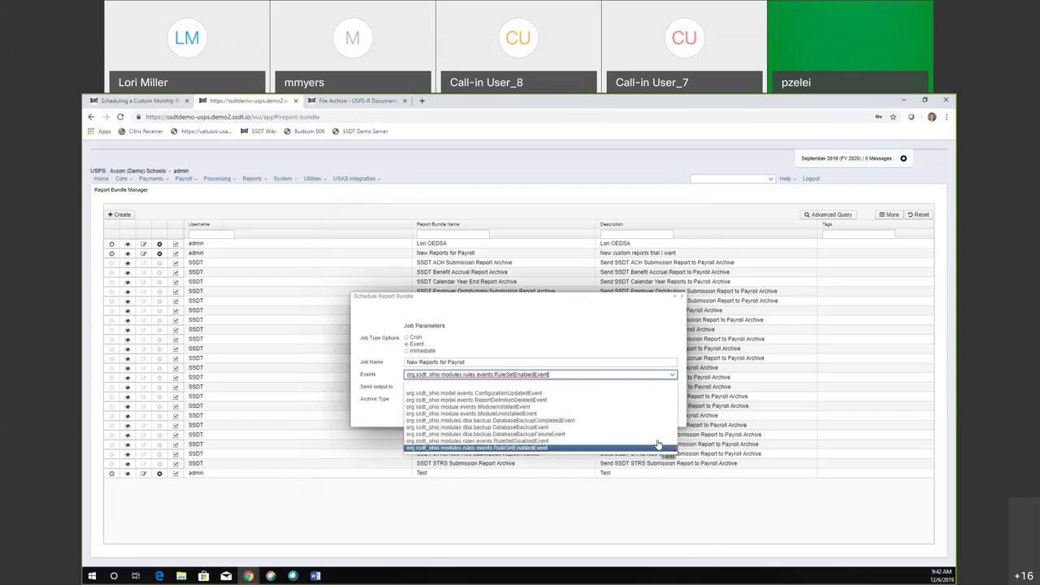
scroll(659, 444, down, 3)
scroll(659, 444, down, 5)
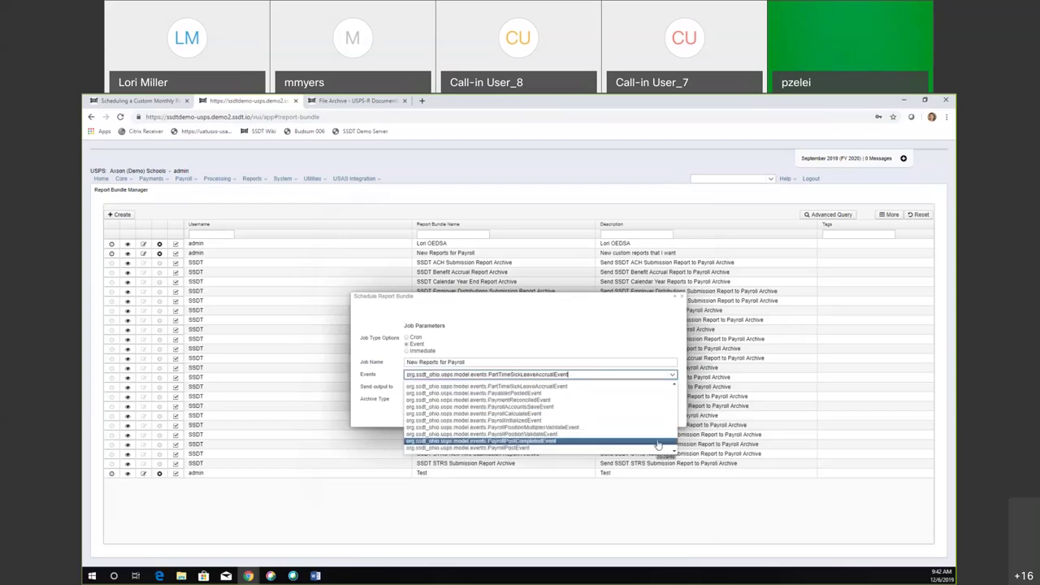
click(549, 443)
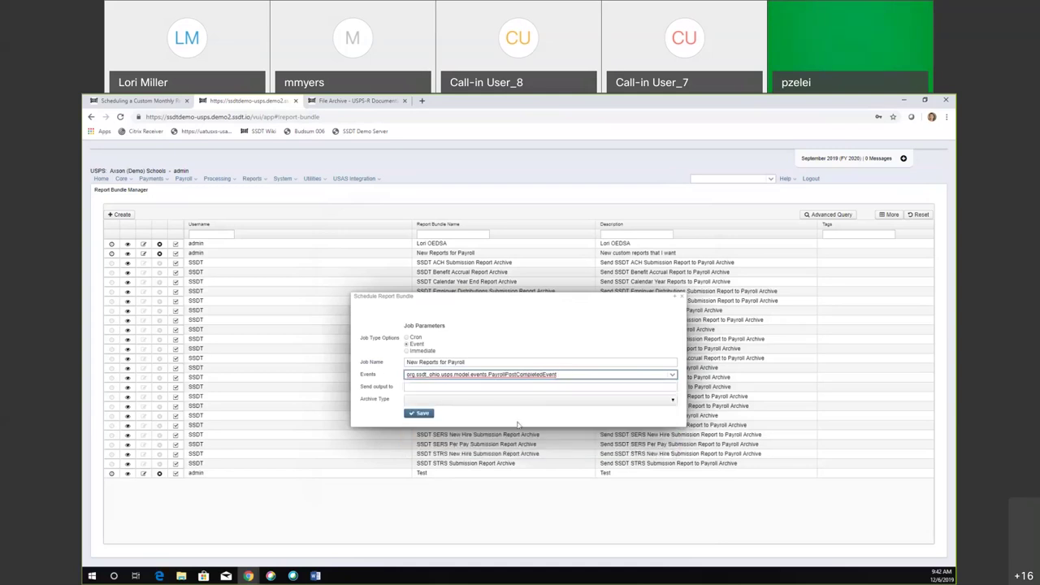
Step: Send output to the pasted fileinfo:// Payroll Archive path with single-attachment notifications, and save
click(419, 387)
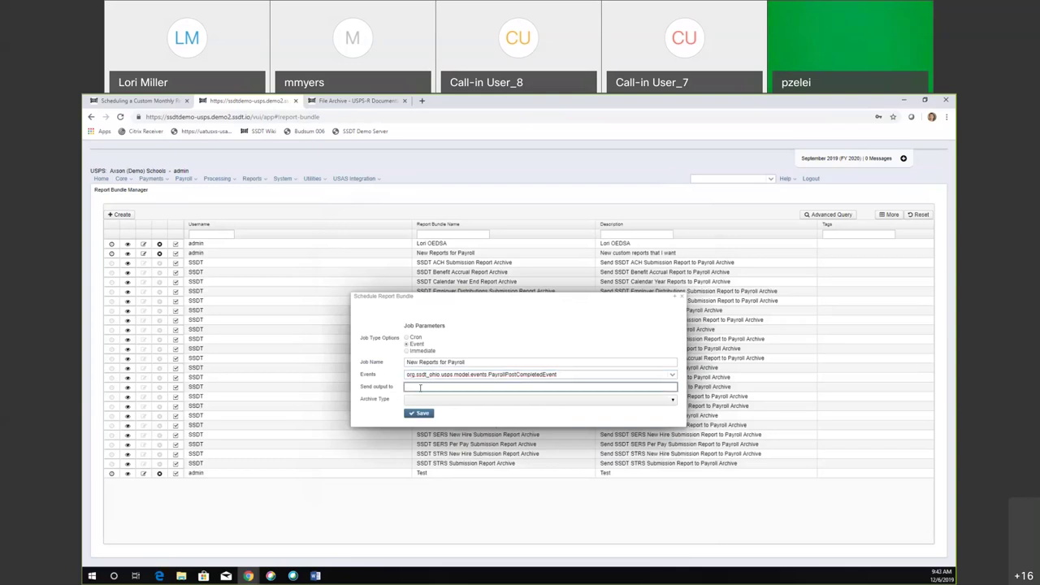
text(file:///PayrollArchiveFileSet/eventYear/Per+Pay+Reports/eventMonth/eventDay)
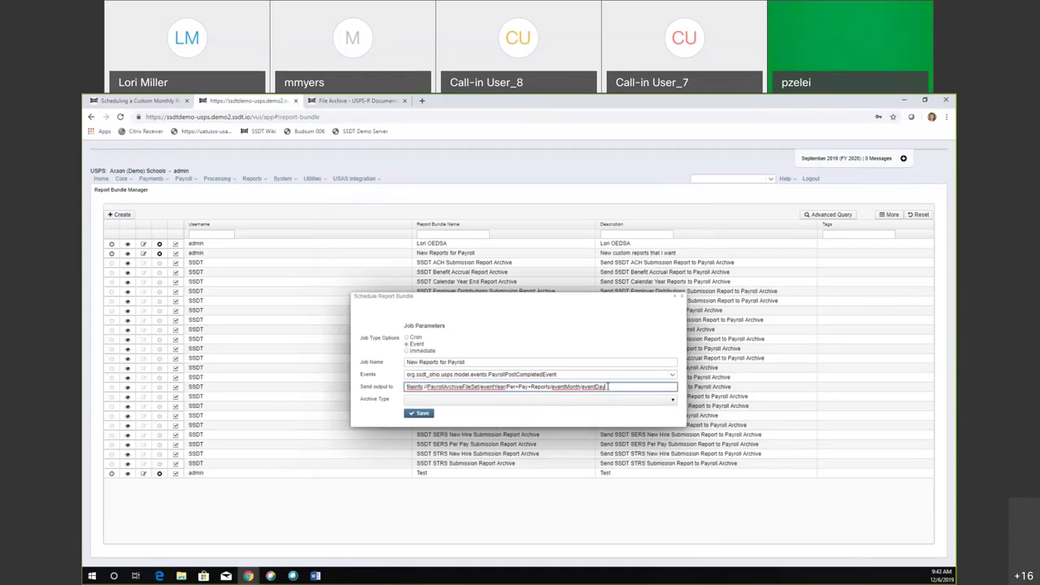
key(ctrl+a)
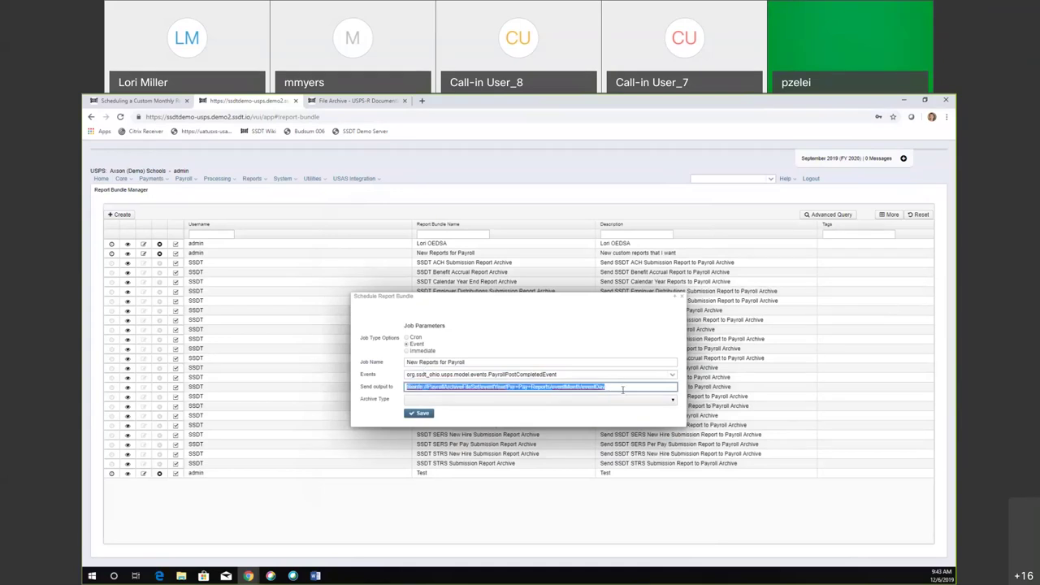
click(624, 390)
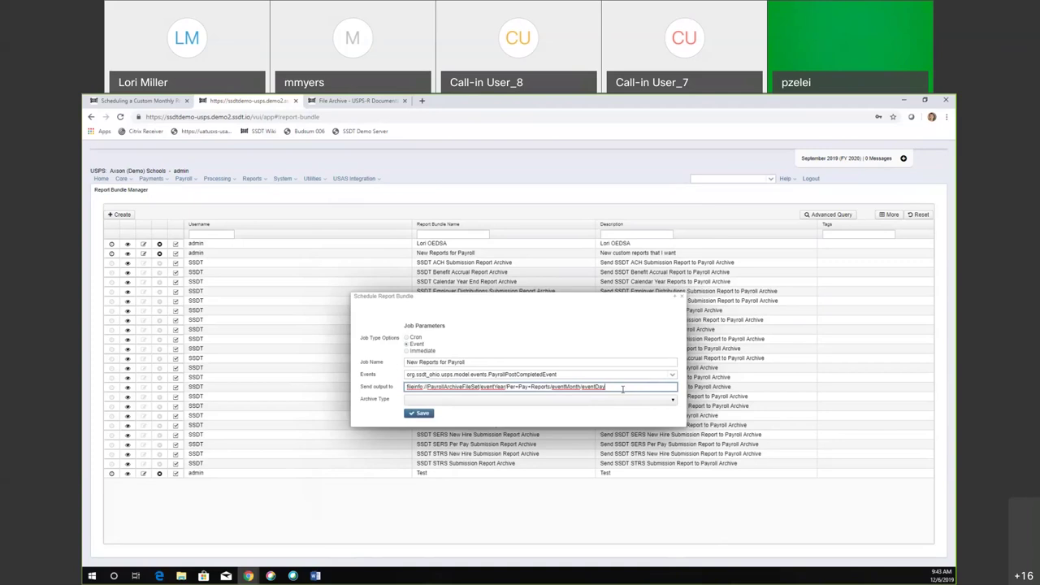
click(664, 400)
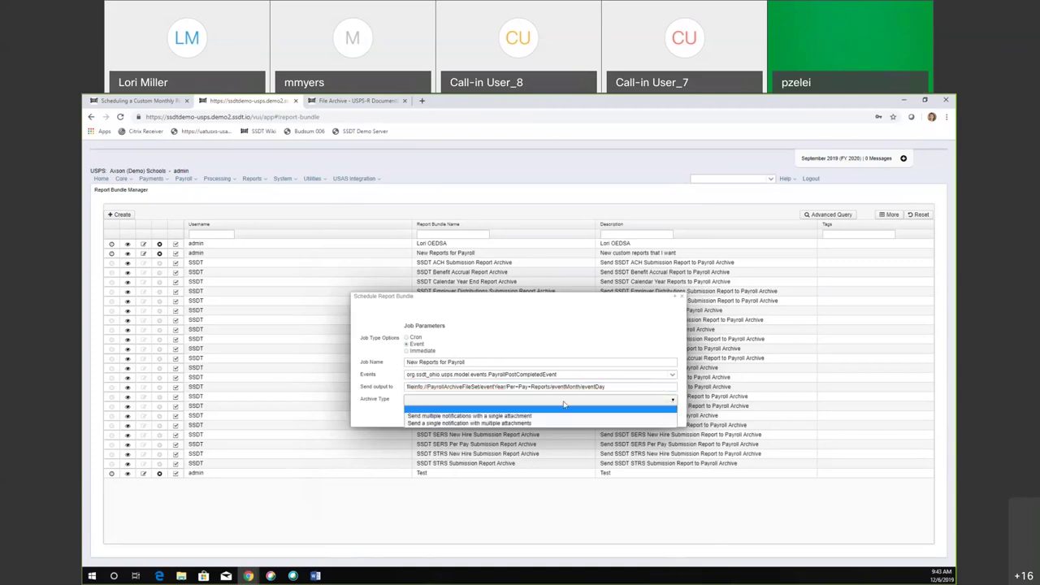
click(505, 416)
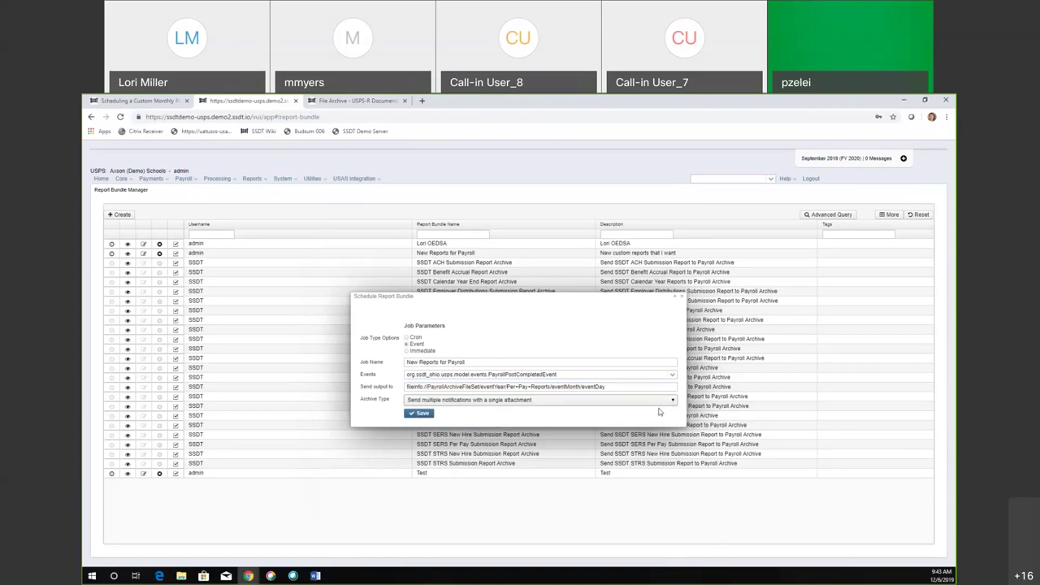
click(429, 414)
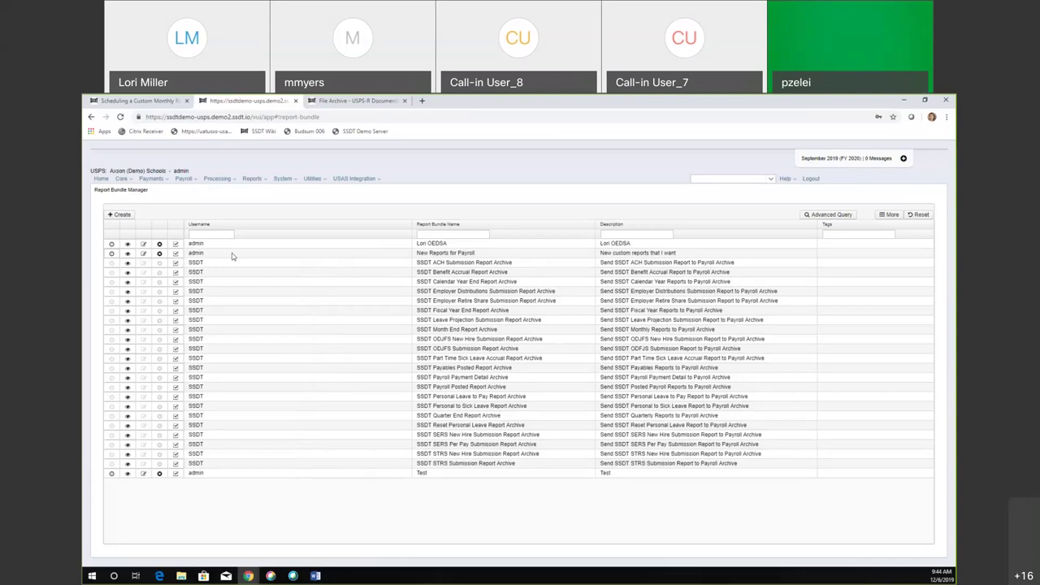
Step: Check the Utilities Job Scheduler list, then open Utilities > File Archive
click(313, 180)
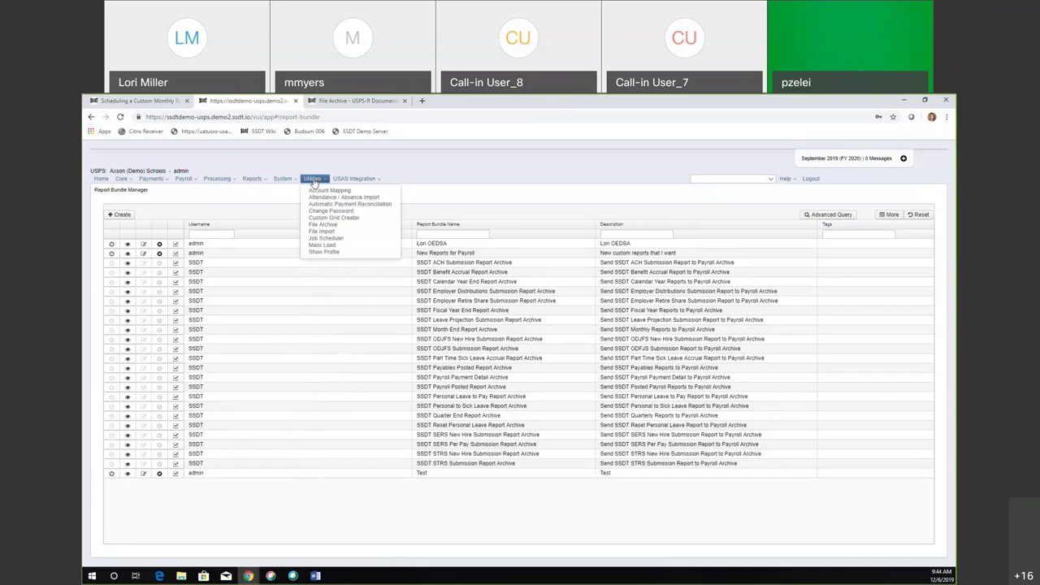
click(331, 238)
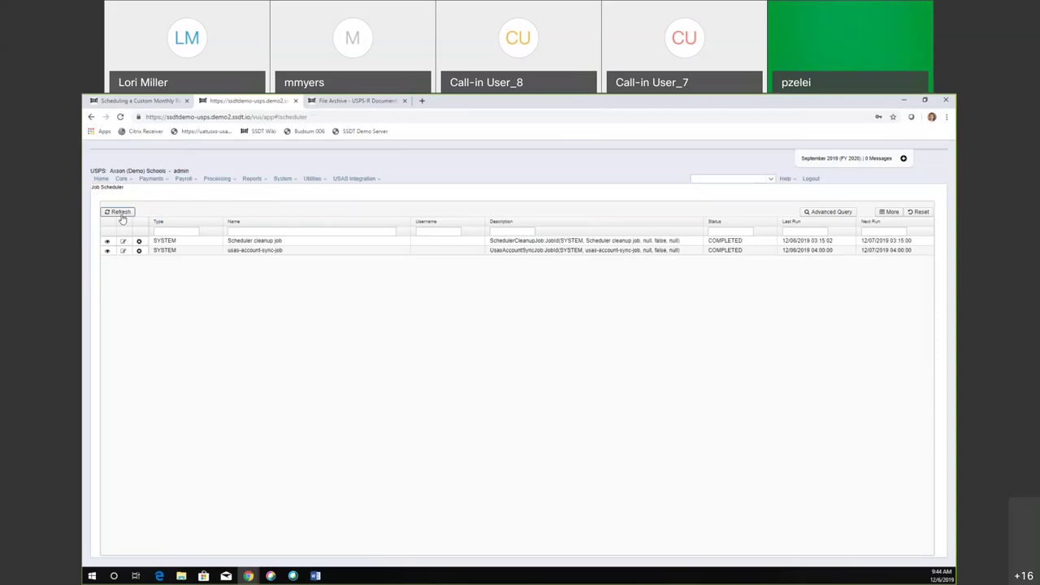
click(315, 179)
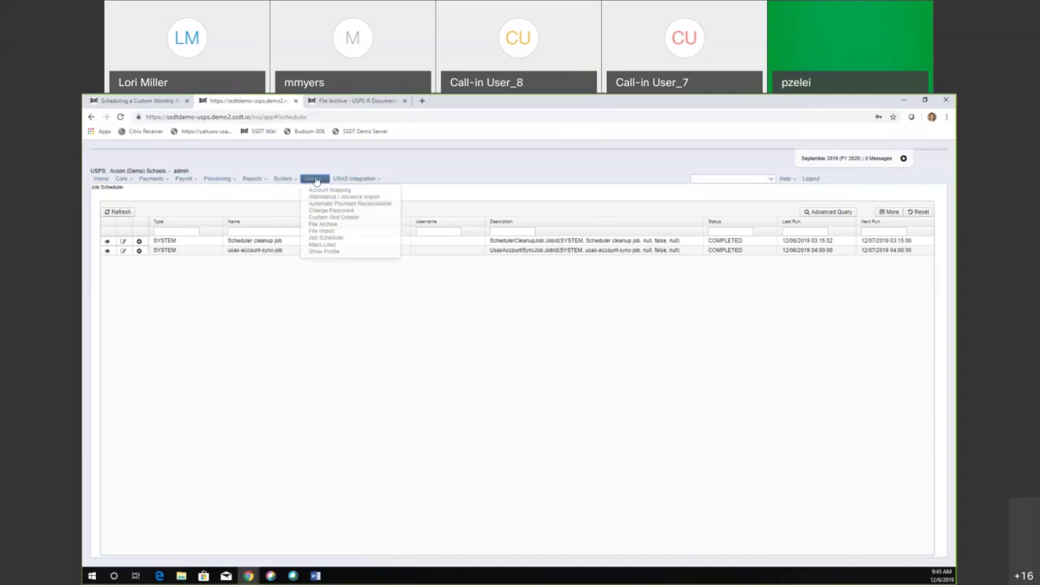
click(323, 226)
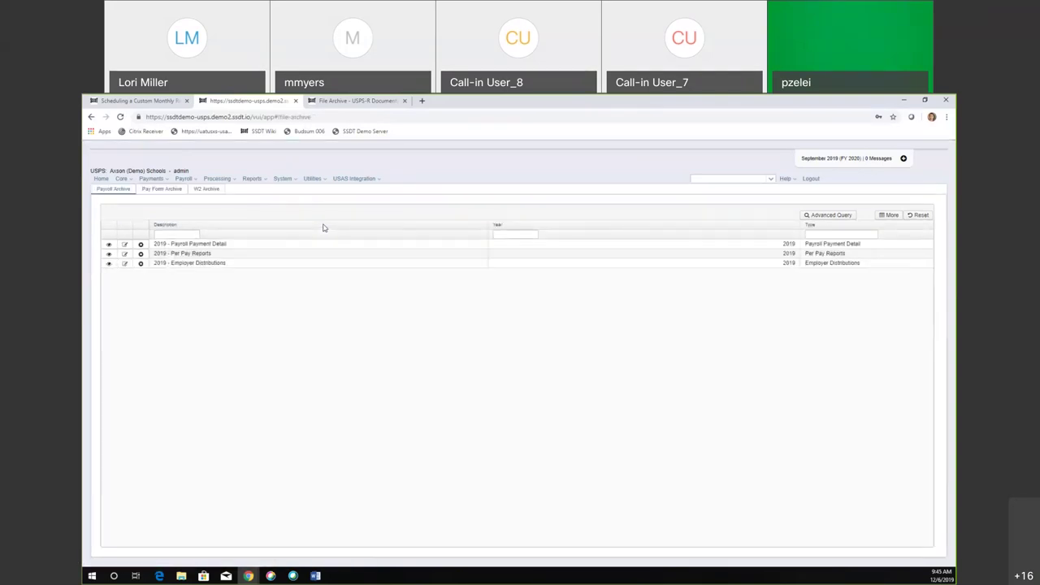
Step: Open the 2019 - Per Pay Reports archive and sort its September payroll PDFs by Timestamp
click(169, 256)
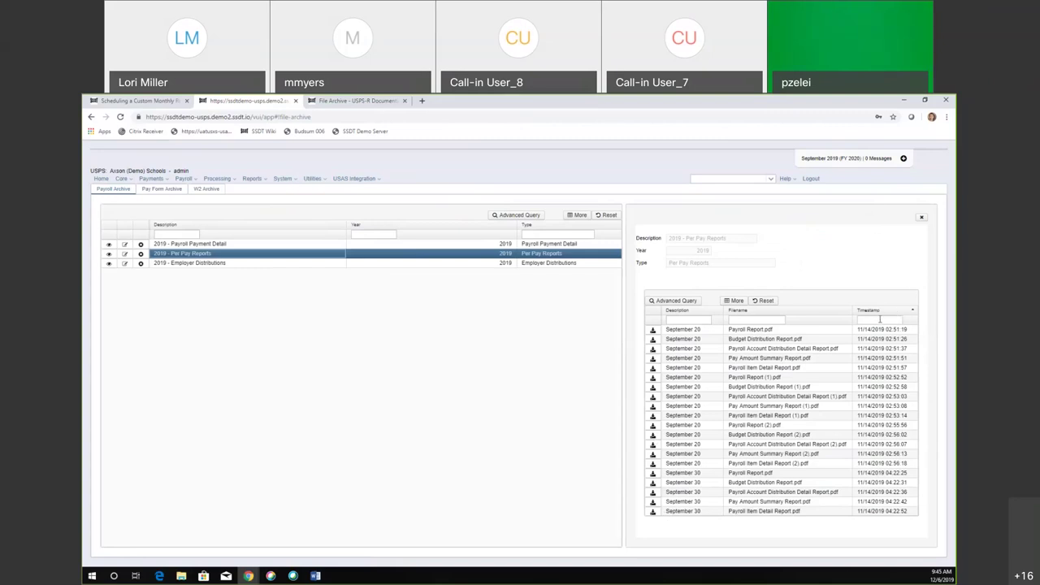
click(880, 320)
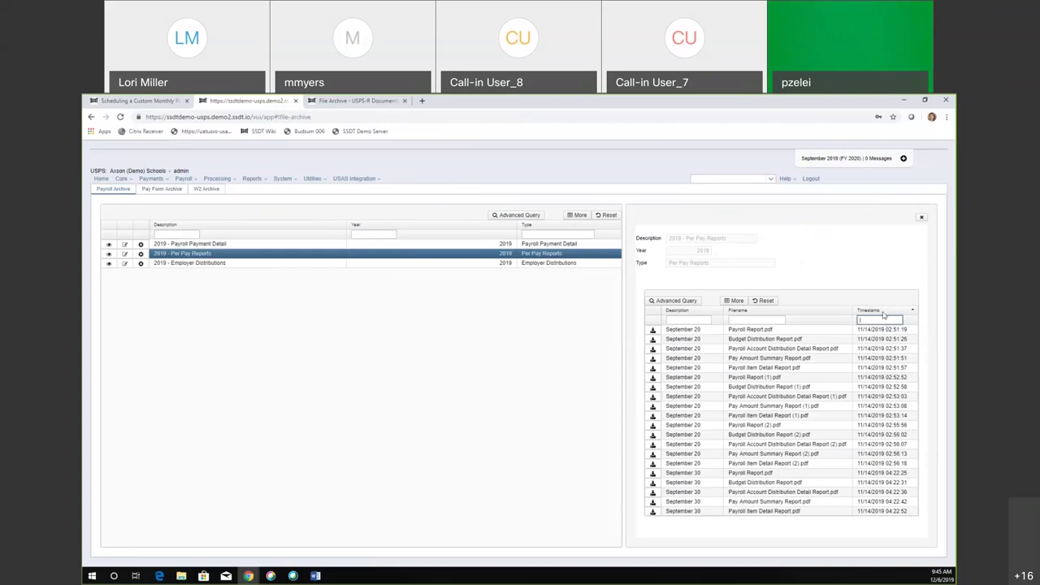
click(884, 312)
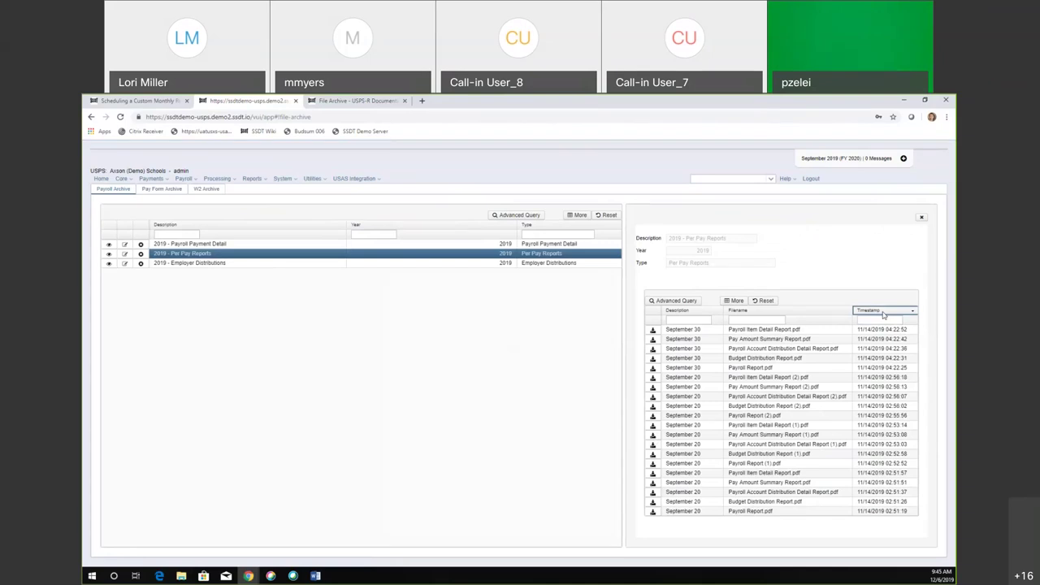
click(884, 312)
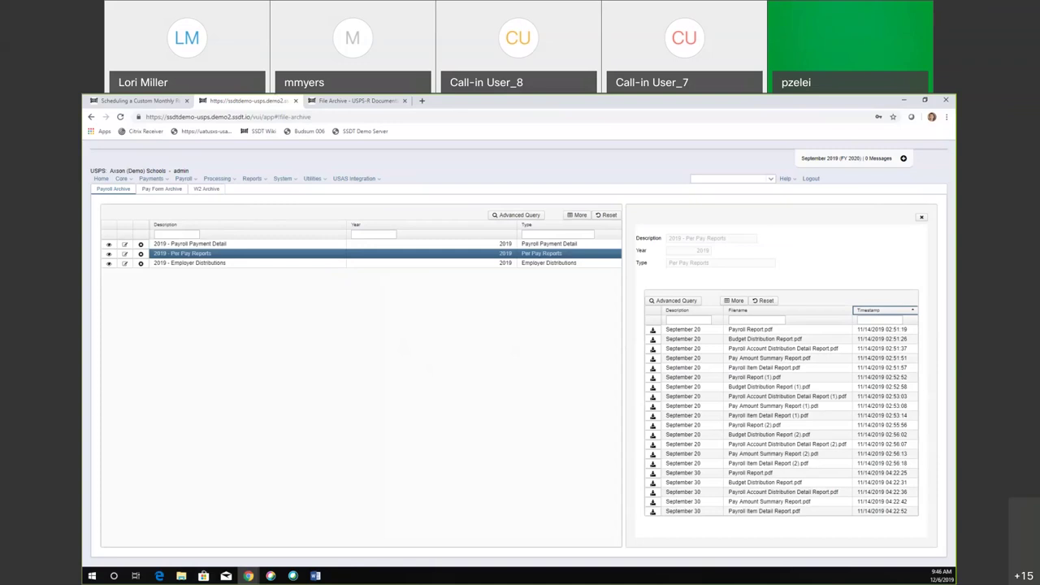
key(alt+Tab)
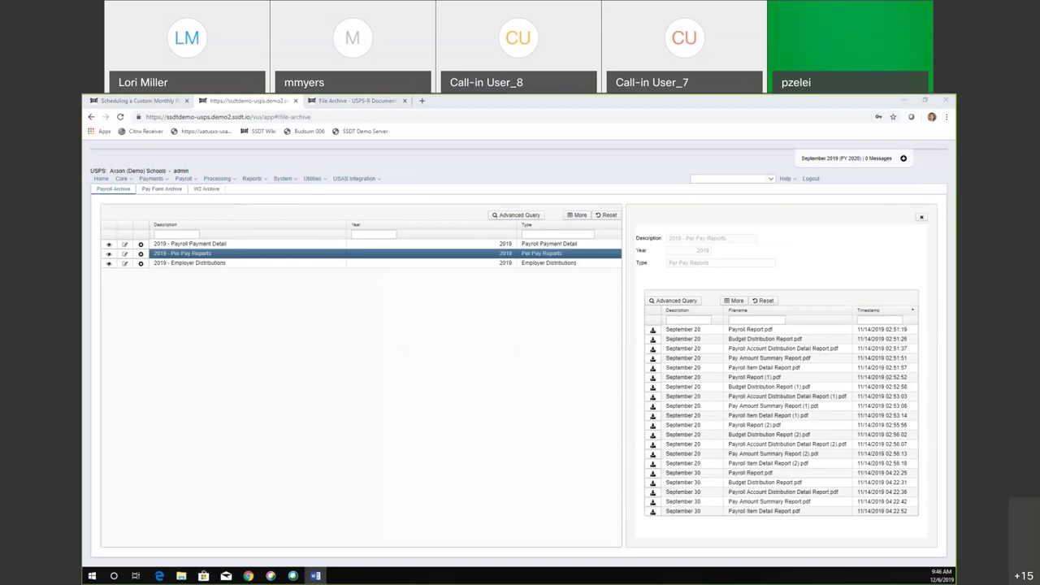
key(alt+Tab)
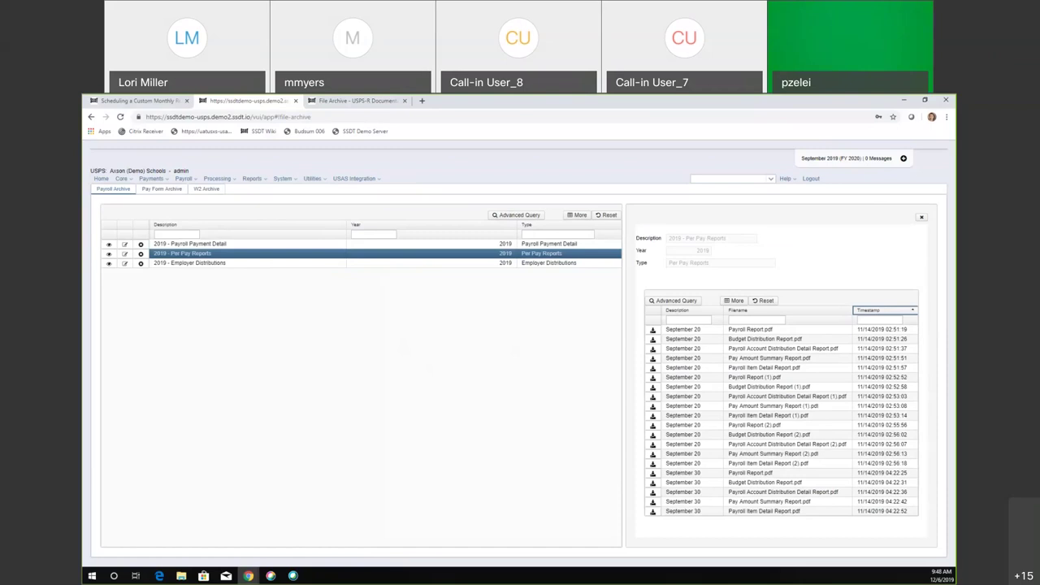
Step: Open the Application Configuration editor, showing Production instance type with notification and job execution enabled
click(288, 180)
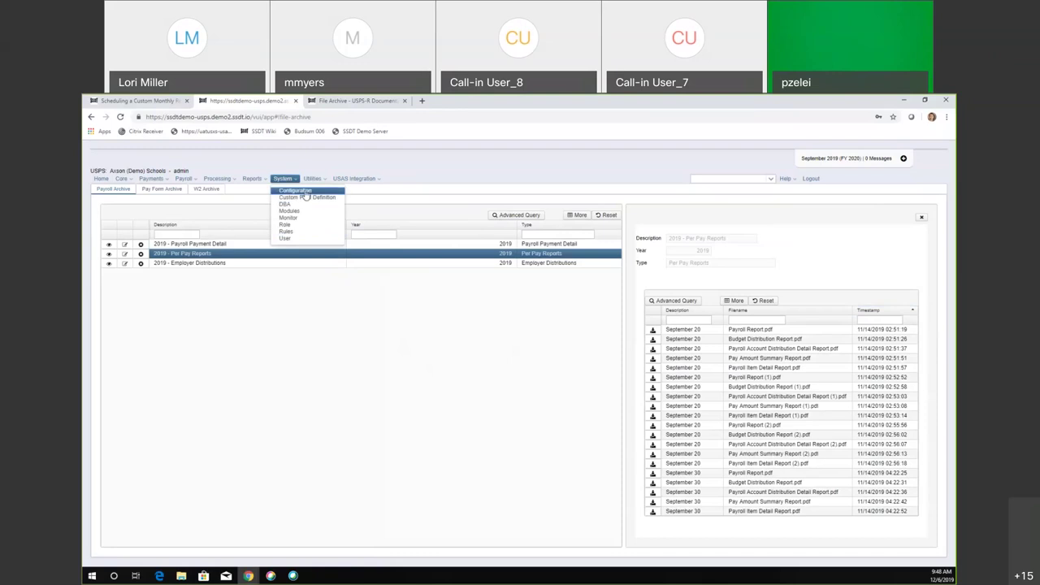
click(302, 191)
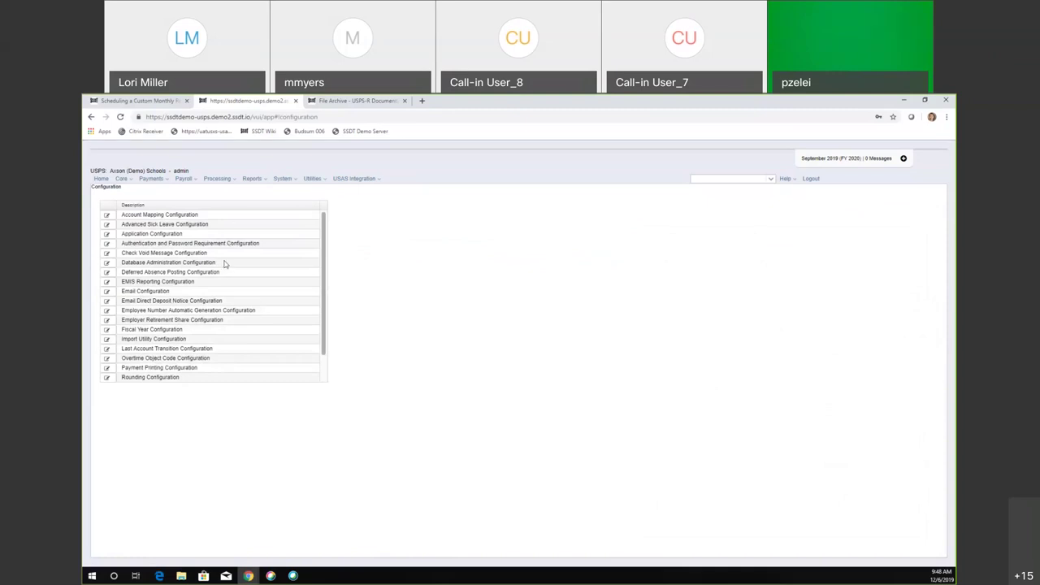
click(105, 235)
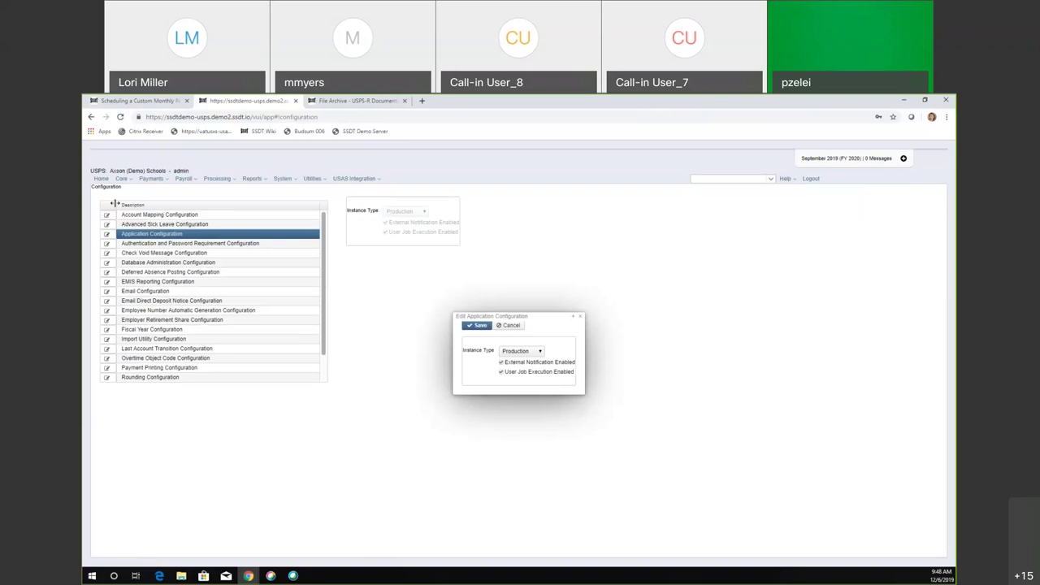
Step: Close the configuration editor unchanged and view the installed modules on the Modules page
click(581, 316)
click(282, 179)
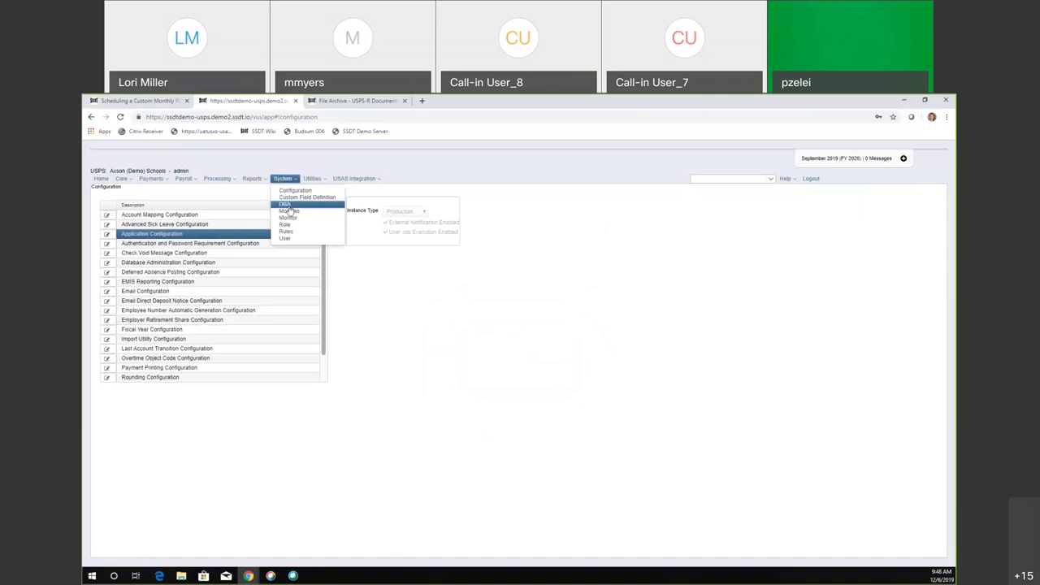
click(289, 211)
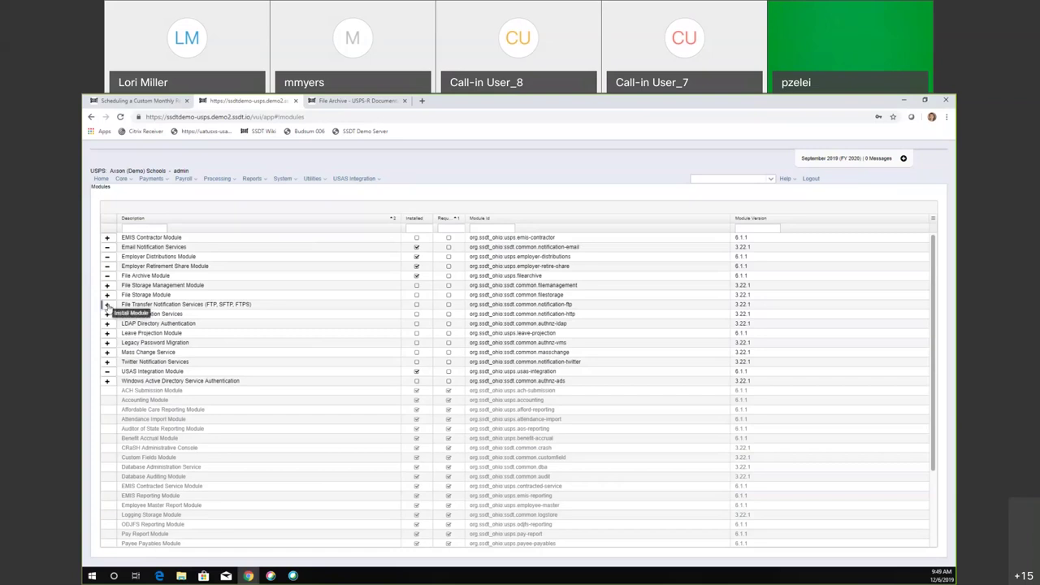
Step: Install File Transfer Notification Services, reload the page, then go to the Report Bundle Manager
click(106, 305)
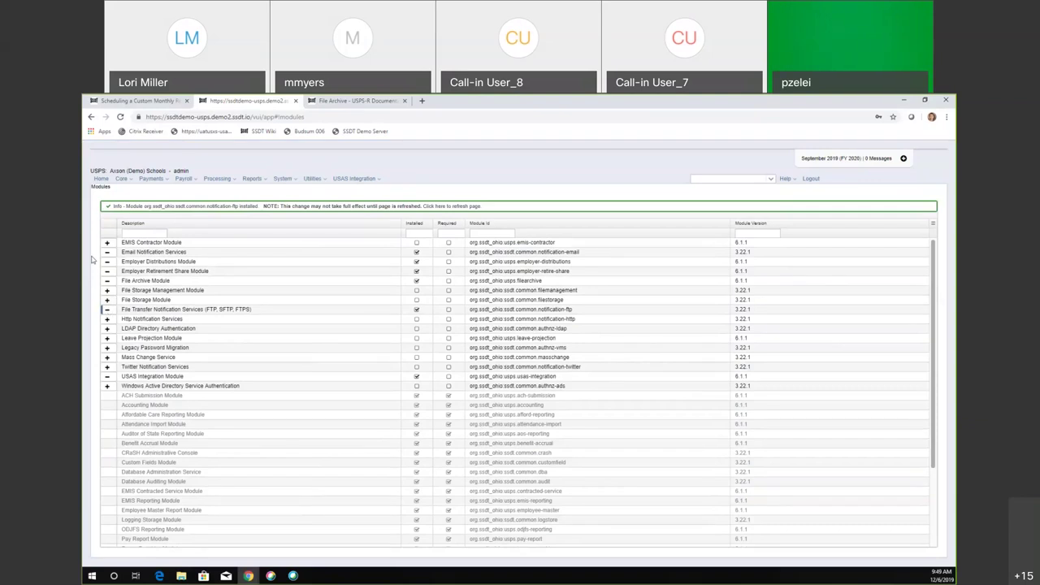
click(120, 117)
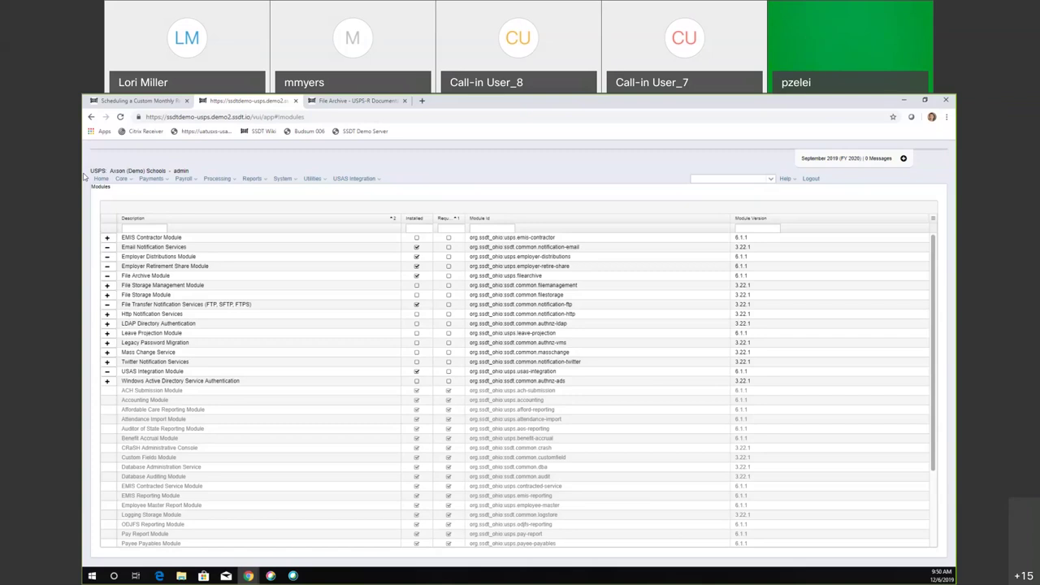
click(252, 179)
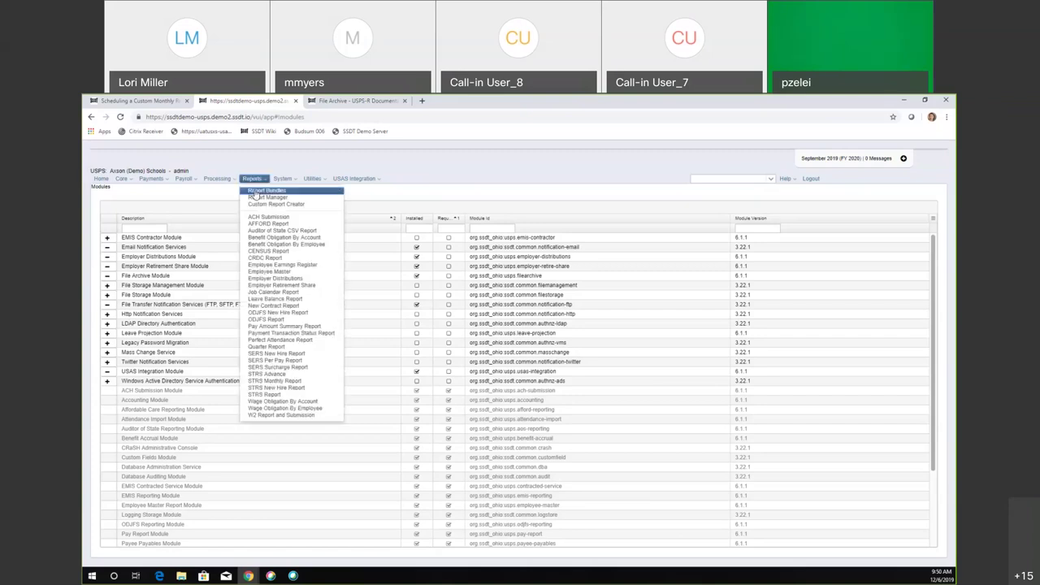
click(254, 191)
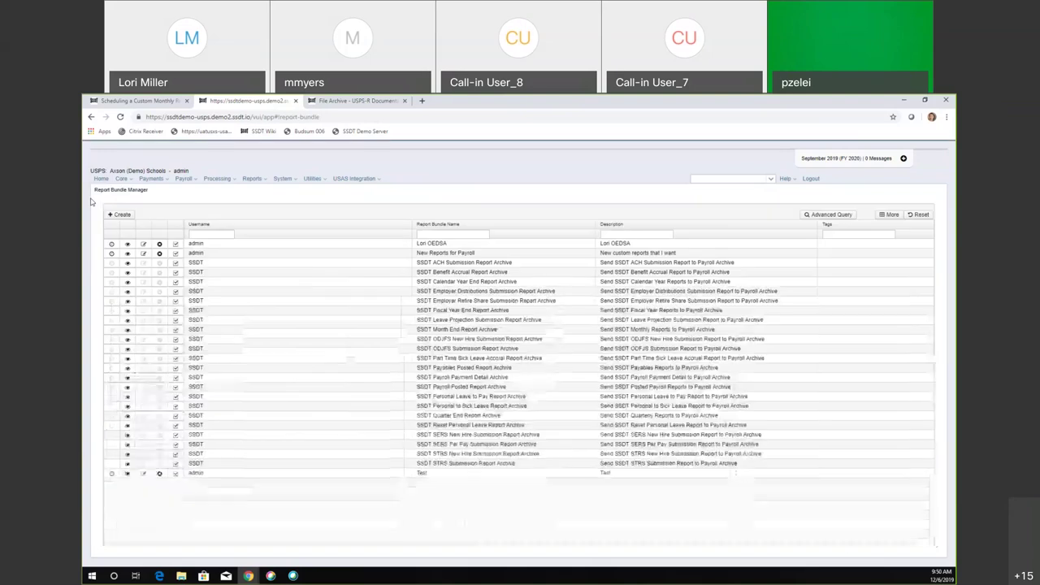